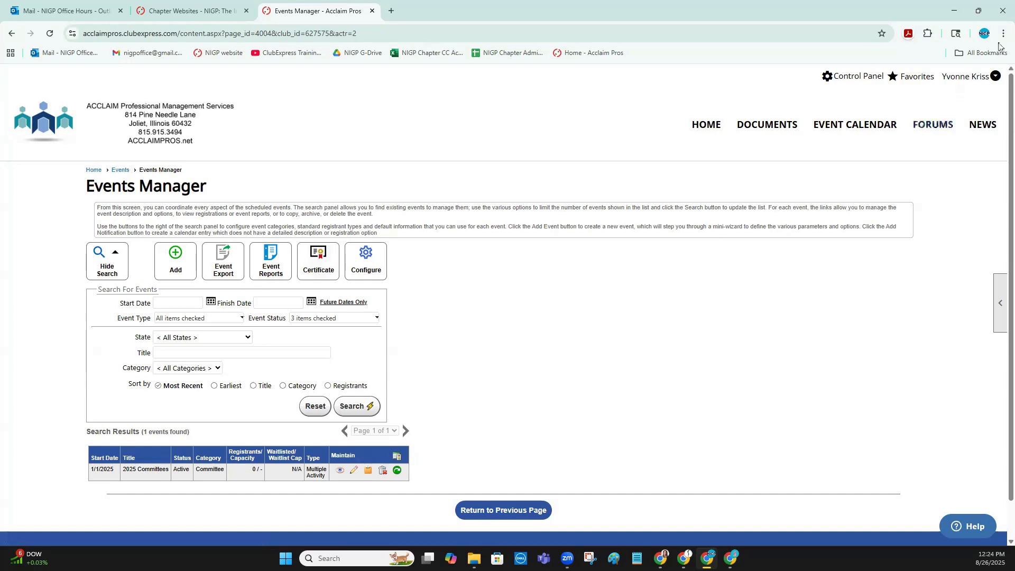
Open the 2025 Committees event from the events list for editing and examine its Basic Info settings
{"action": "left_click", "coordinate": [971, 76]}
{"action": "left_click", "coordinate": [354, 471]}
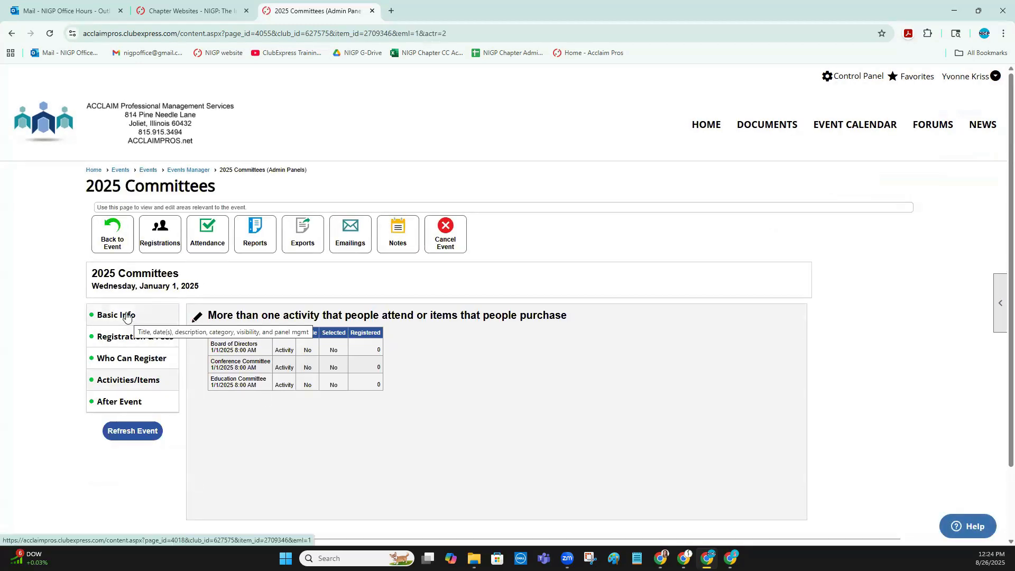
{"action": "mouse_move", "coordinate": [127, 317]}
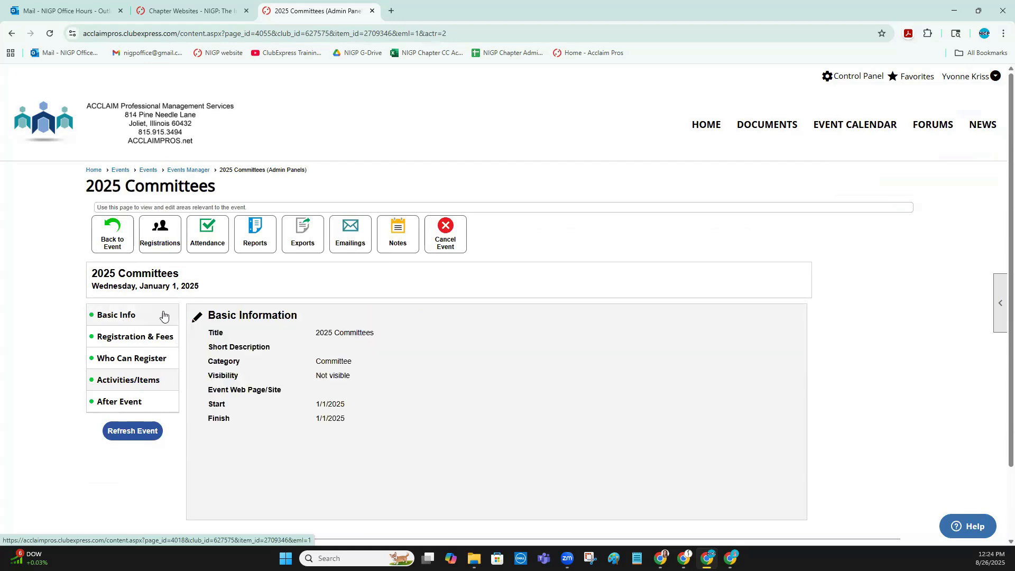
{"action": "left_click", "coordinate": [197, 319]}
{"action": "scroll", "coordinate": [508, 303], "scroll_direction": "down", "scroll_amount": 2}
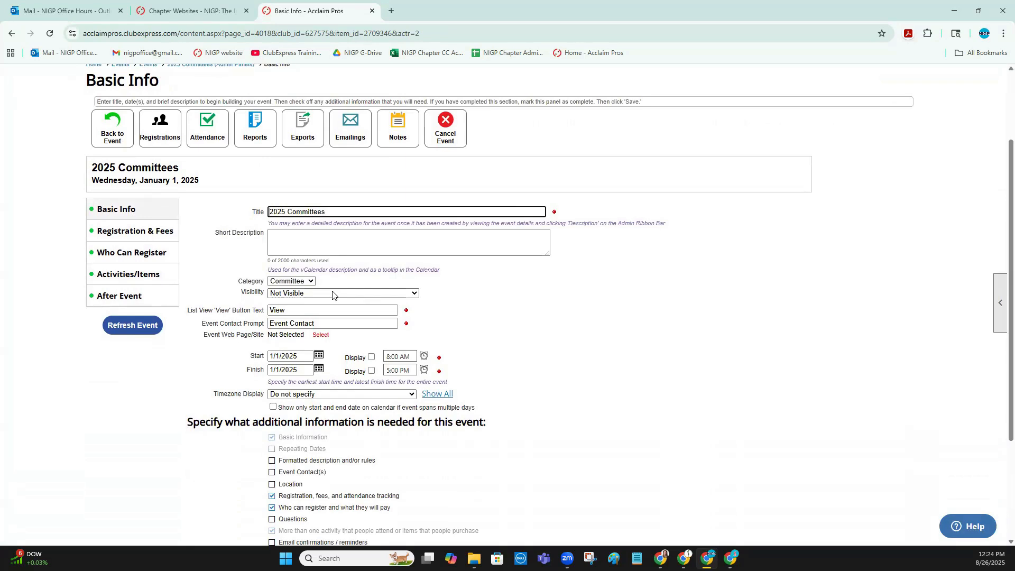
Examine the event's Registration & Fees settings, keeping registration at Admins / Event Contacts Only
{"action": "left_click", "coordinate": [148, 233]}
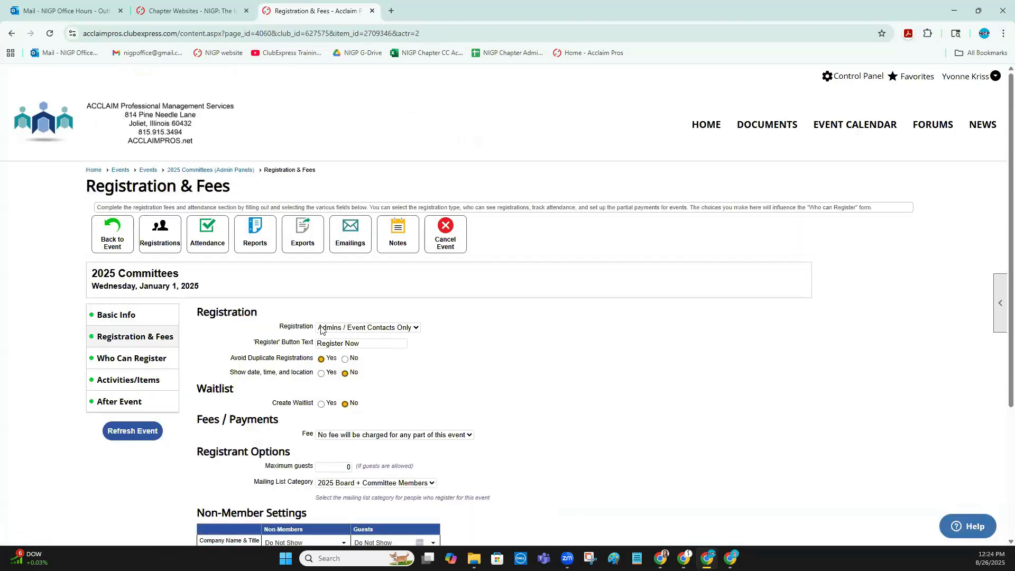
{"action": "left_click", "coordinate": [369, 329]}
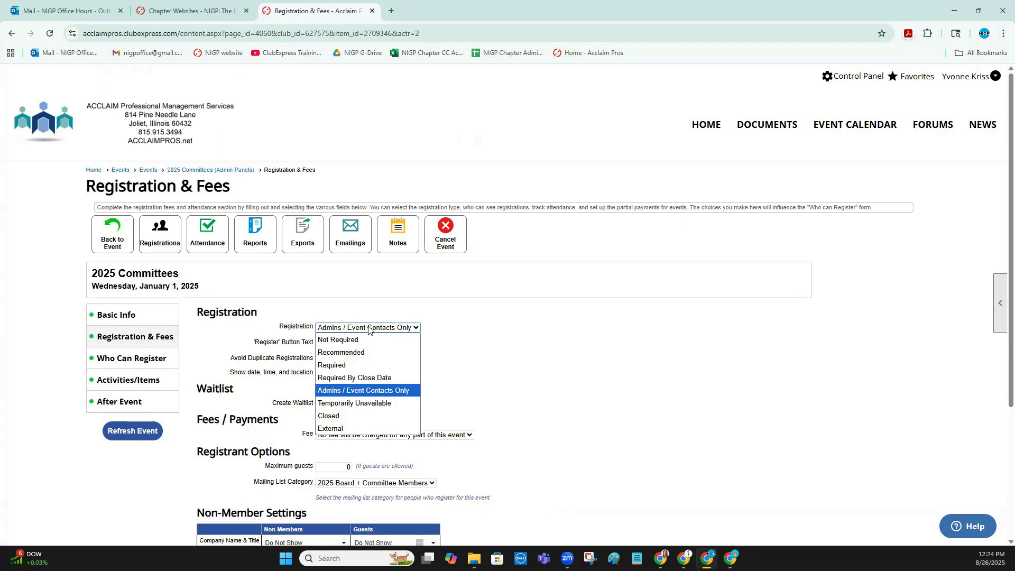
{"action": "left_click", "coordinate": [343, 392]}
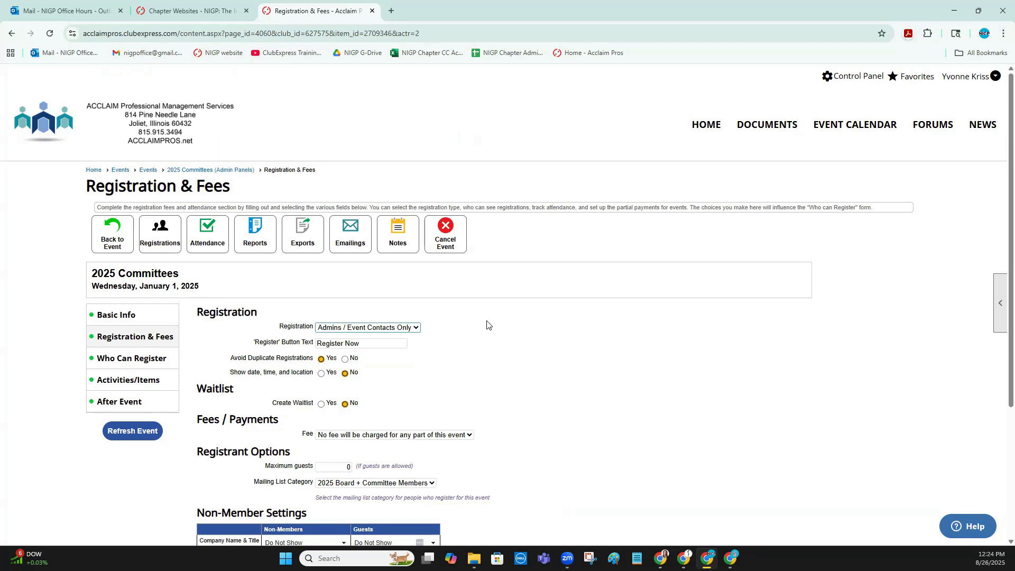
{"action": "scroll", "coordinate": [473, 334], "scroll_direction": "down", "scroll_amount": 2}
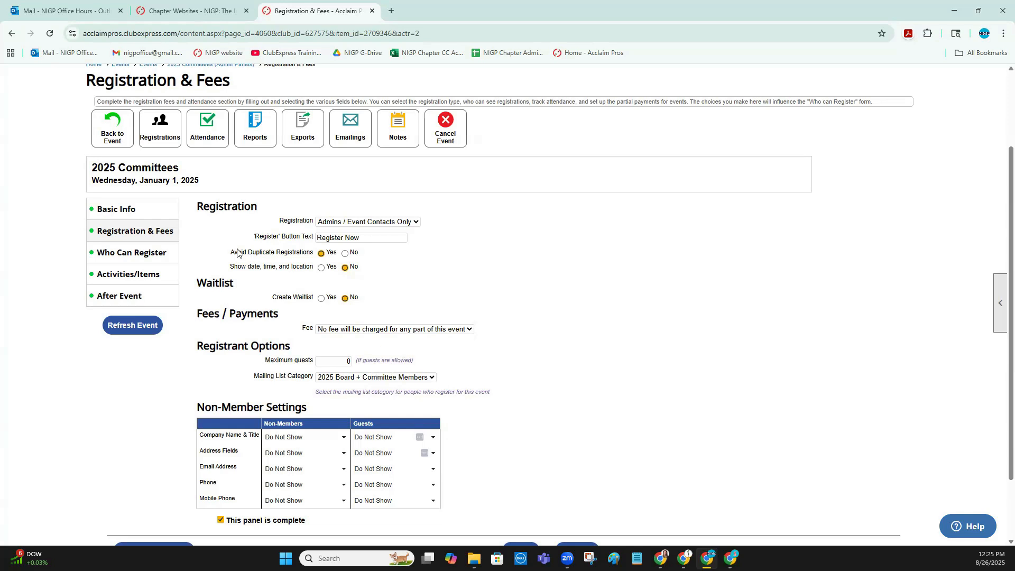
Open the event's Who Can Register settings and examine the visibility of the Members registrant type
{"action": "left_click", "coordinate": [139, 253]}
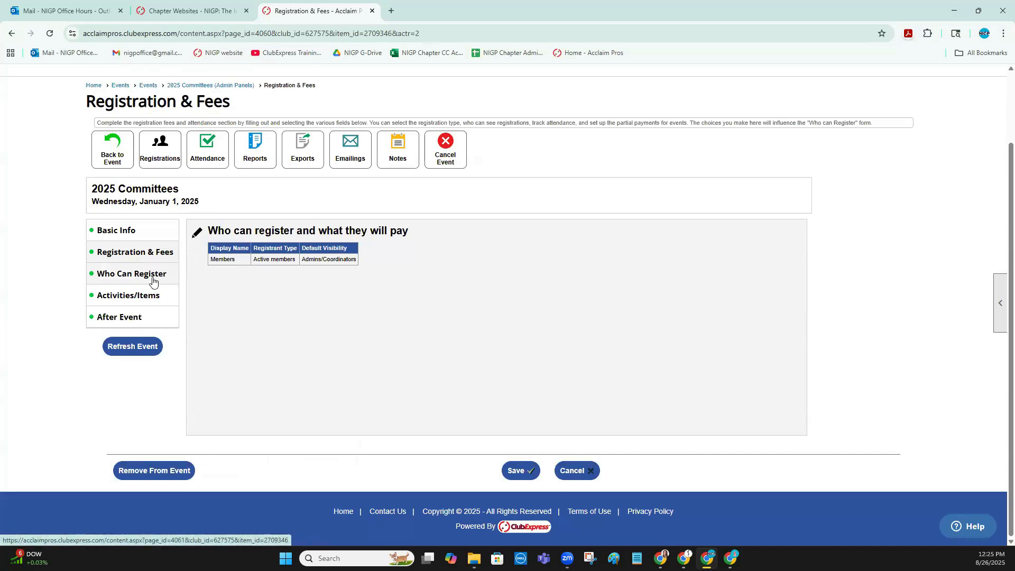
{"action": "left_click", "coordinate": [197, 234]}
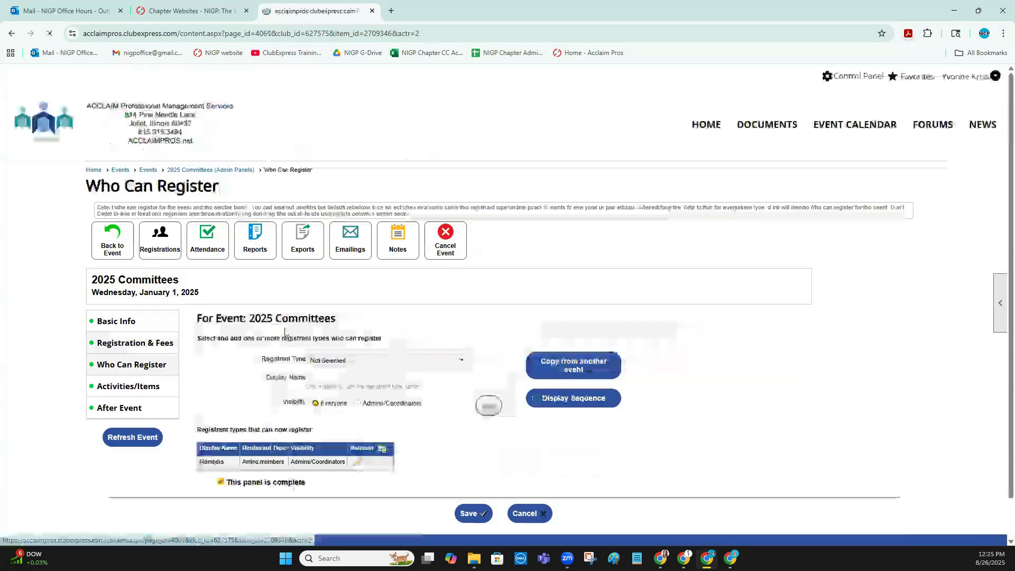
{"action": "left_click", "coordinate": [357, 463]}
{"action": "scroll", "coordinate": [360, 352], "scroll_direction": "down", "scroll_amount": 1}
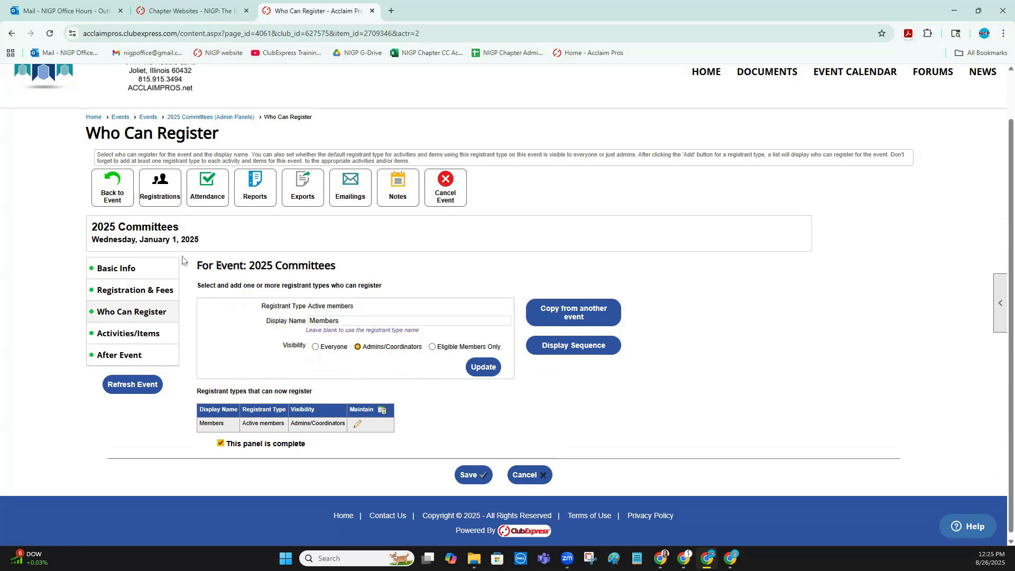
Open the event's Activities/Items for editing and examine the basic info of the Board of Directors activity
{"action": "left_click", "coordinate": [137, 332]}
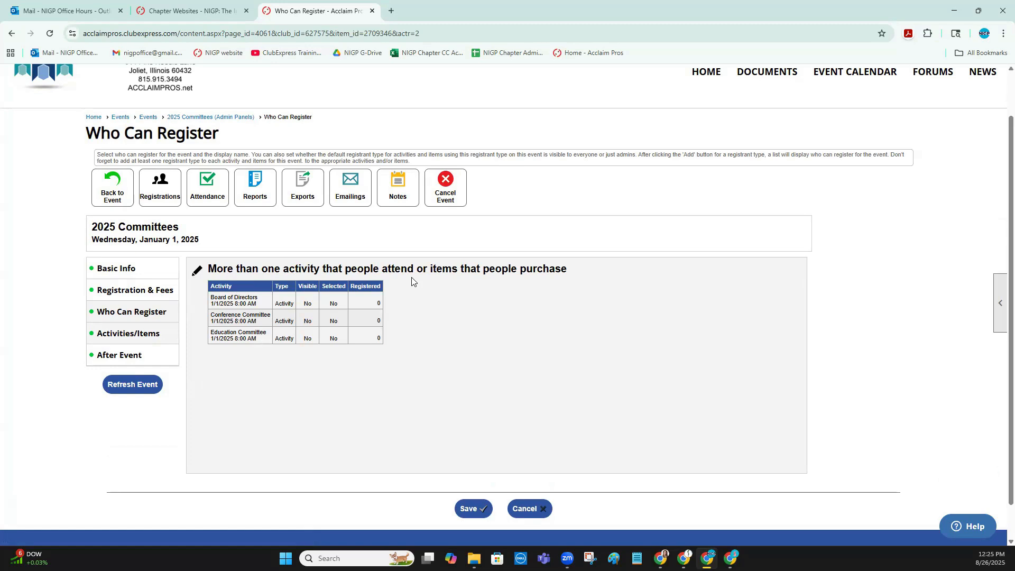
{"action": "left_click", "coordinate": [196, 272]}
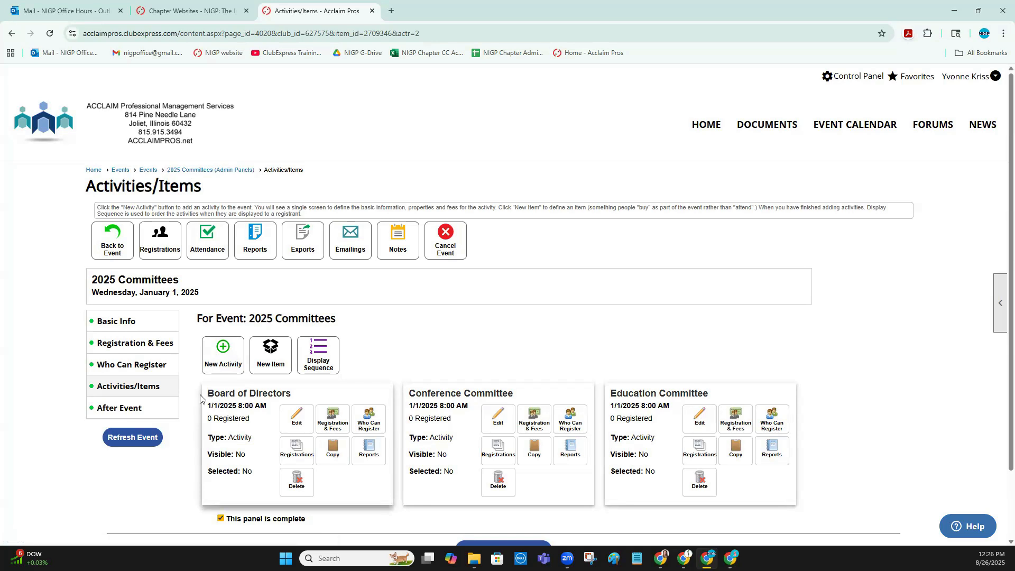
{"action": "left_click_drag", "start_coordinate": [210, 394], "coordinate": [292, 400]}
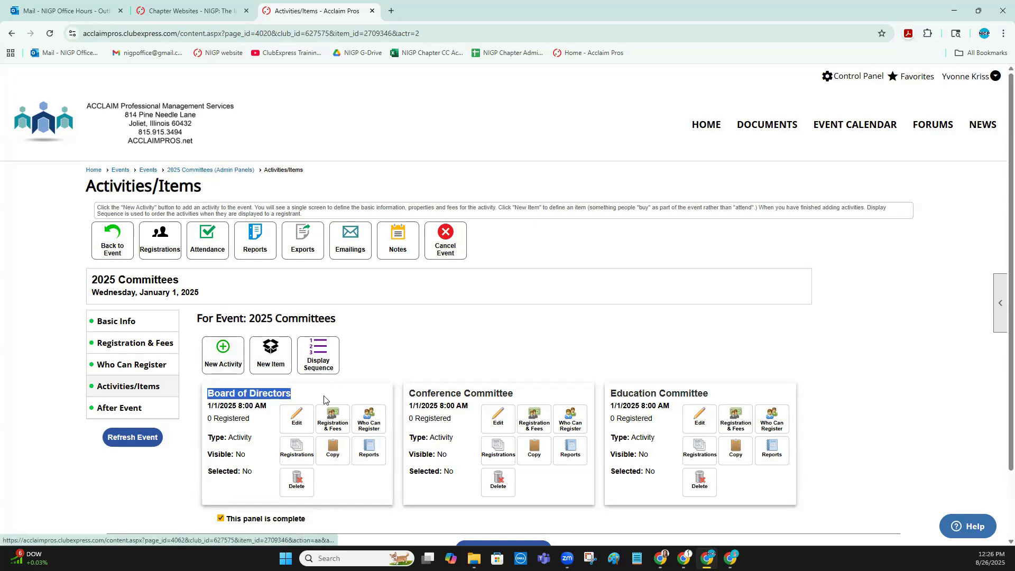
{"action": "left_click", "coordinate": [304, 420]}
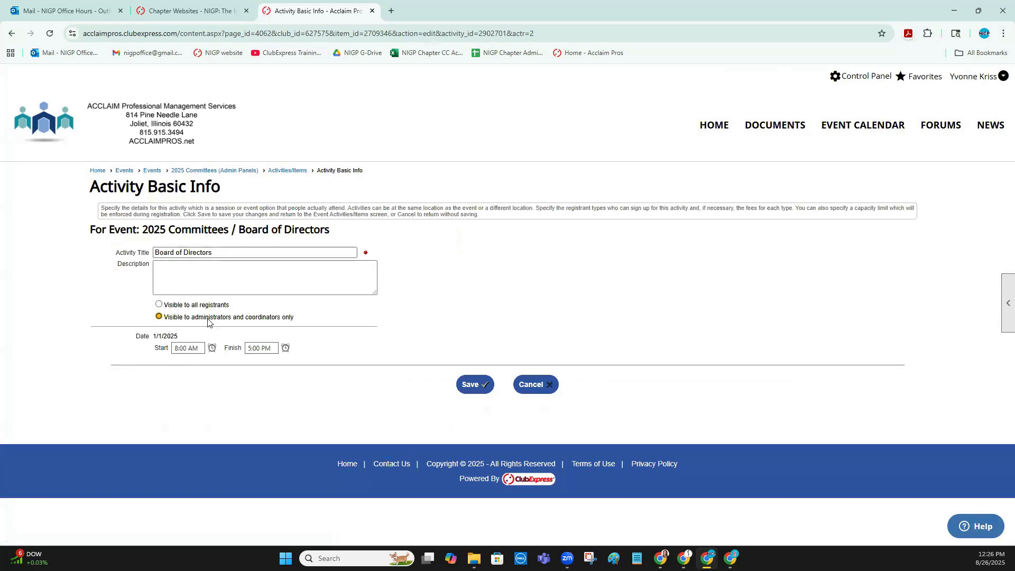
{"action": "left_click", "coordinate": [288, 171]}
Examine the Board of Directors activity's registration and fee settings and the visibility of its Members registrant type
{"action": "left_click", "coordinate": [338, 419]}
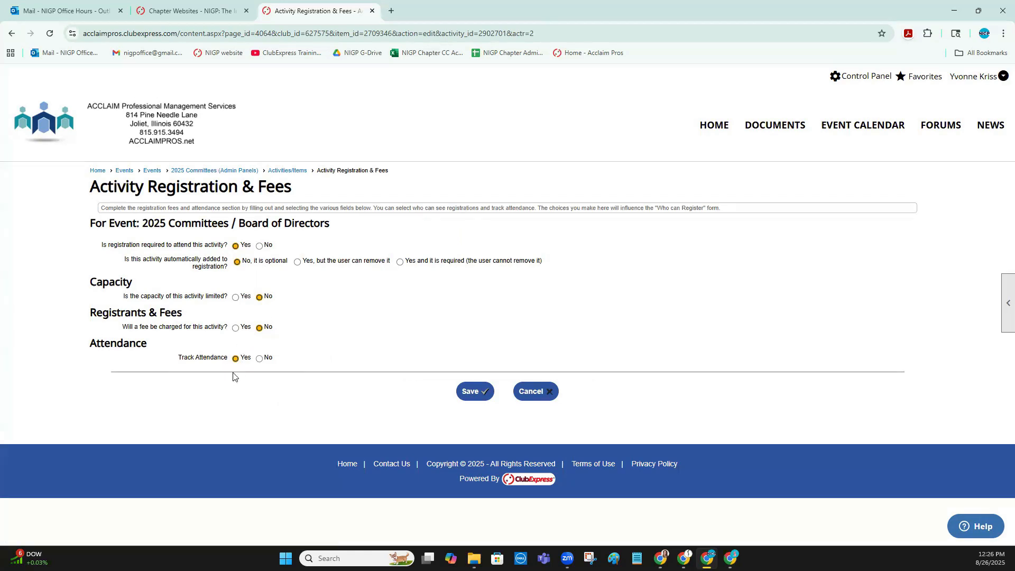
{"action": "left_click", "coordinate": [296, 171]}
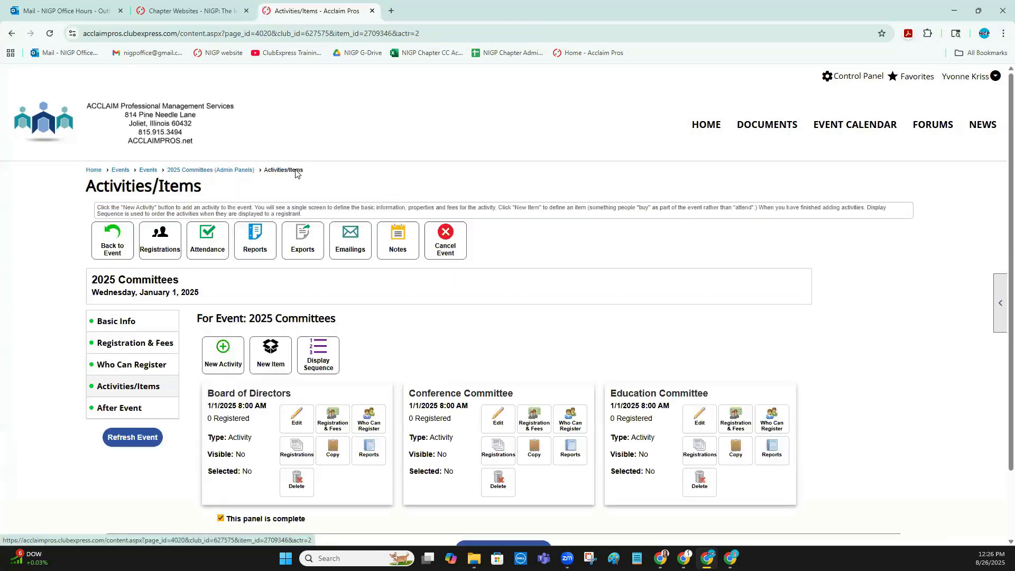
{"action": "left_click", "coordinate": [368, 423]}
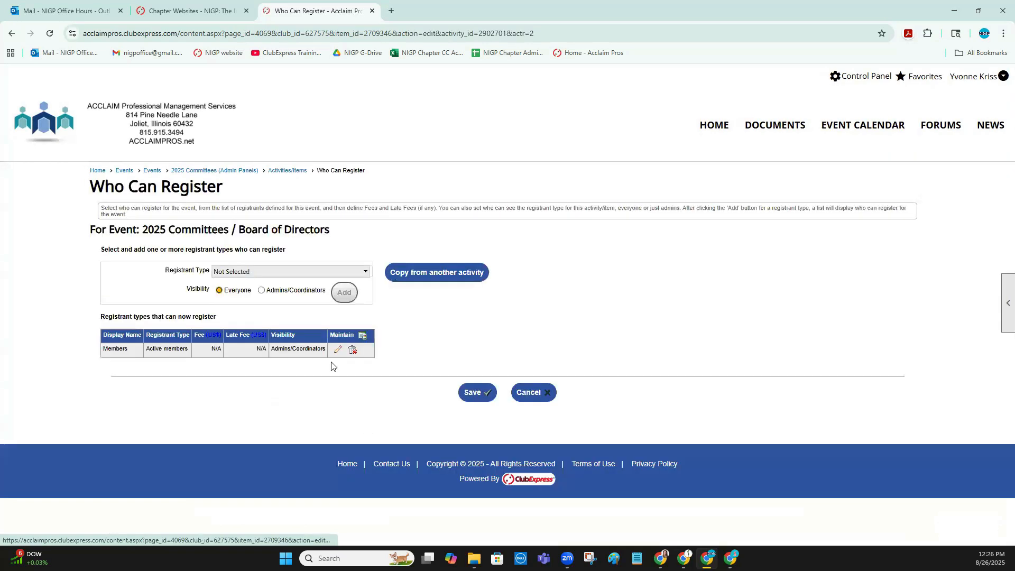
{"action": "left_click_drag", "start_coordinate": [103, 348], "coordinate": [133, 352]}
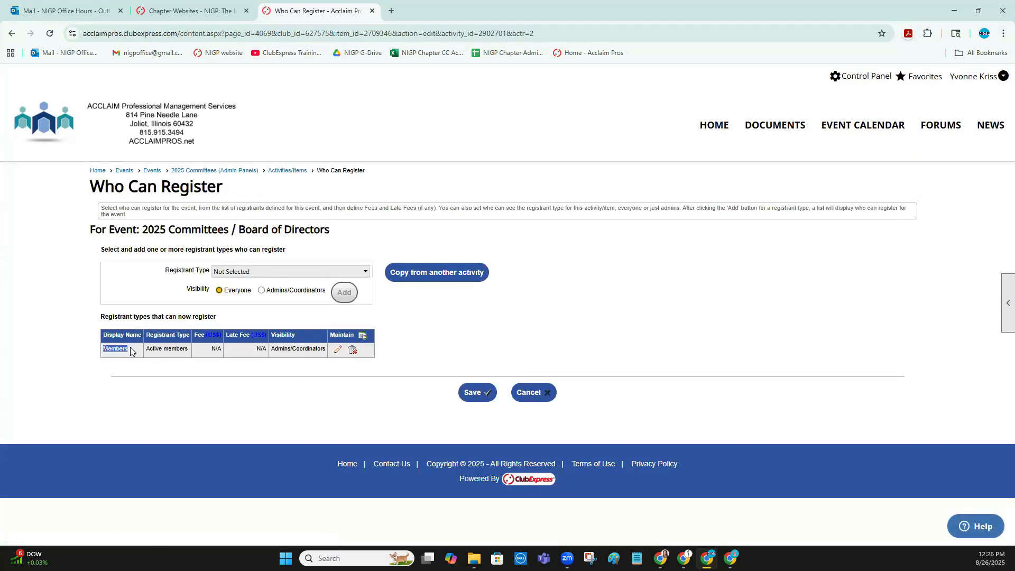
{"action": "left_click", "coordinate": [337, 350]}
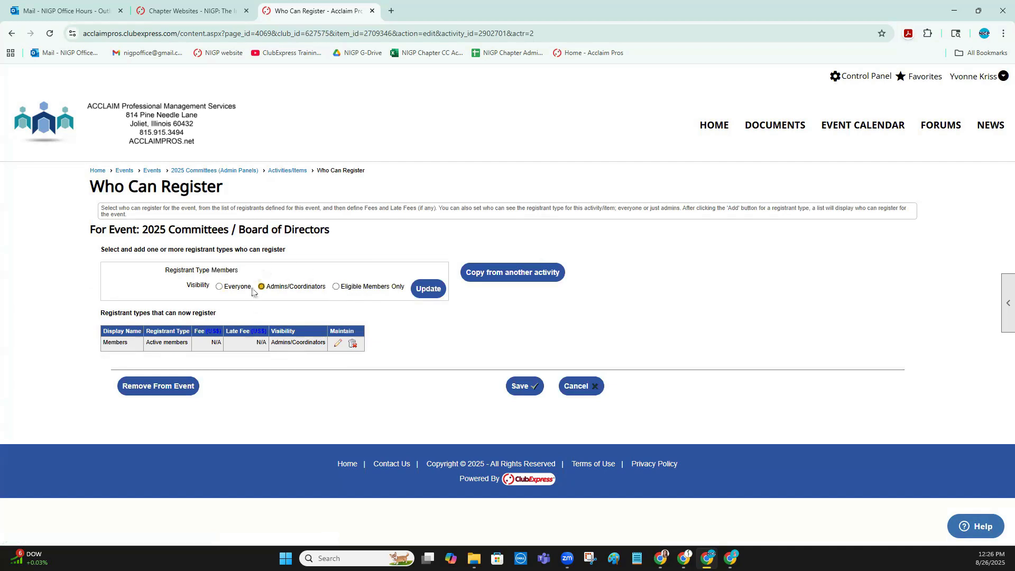
{"action": "left_click", "coordinate": [279, 169]}
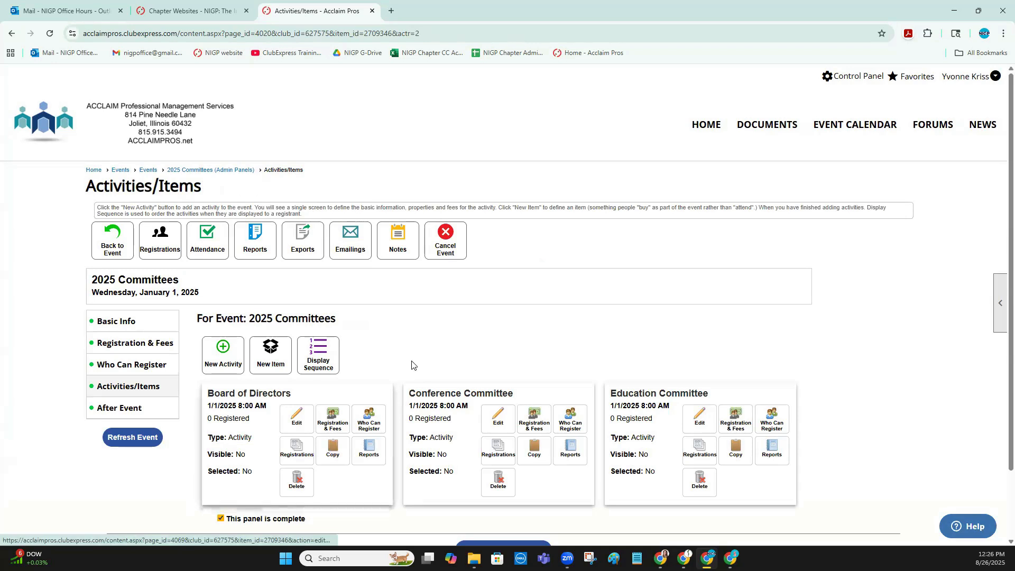
Copy the Board of Directors activity as a new activity titled "Membership Committee"
{"action": "scroll", "coordinate": [413, 365], "scroll_direction": "down", "scroll_amount": 1}
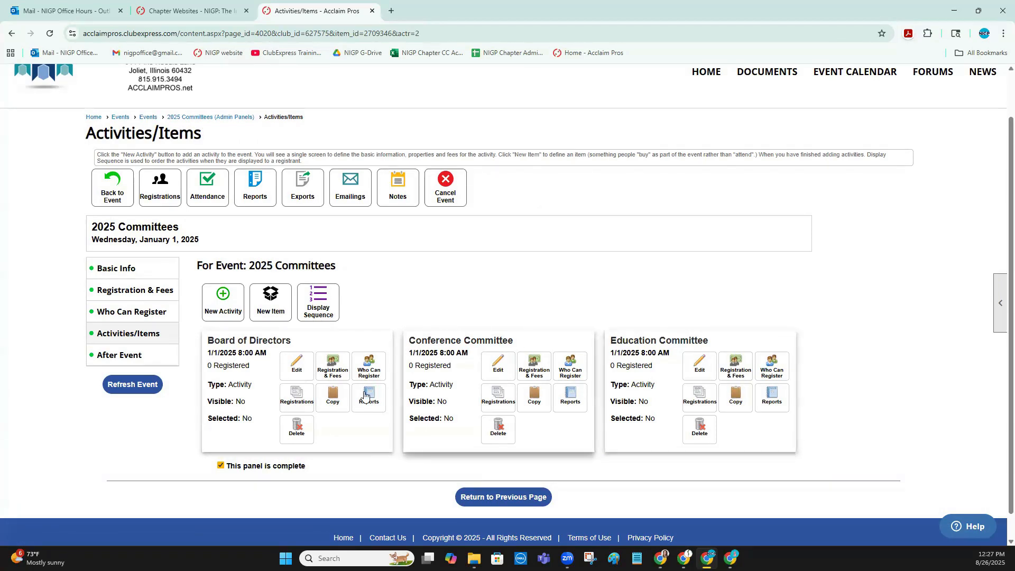
{"action": "left_click", "coordinate": [330, 401]}
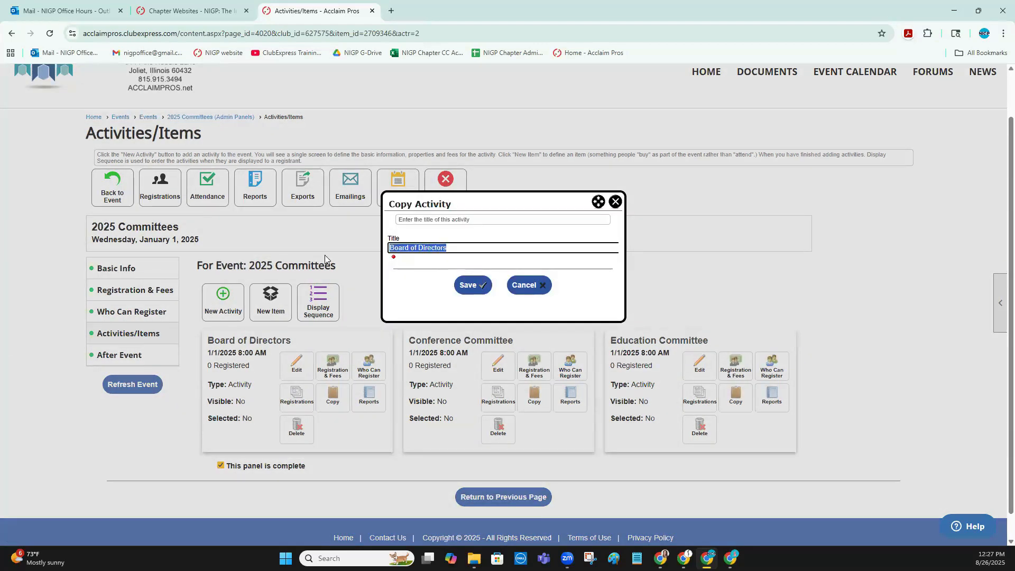
{"action": "type", "text": "Membership "}
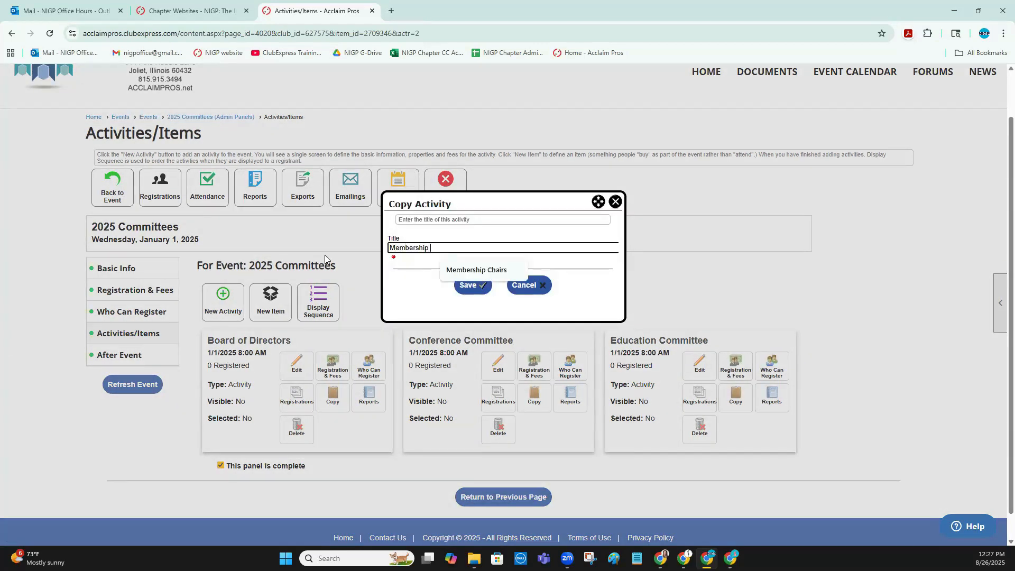
{"action": "type", "text": "Commitrt"}
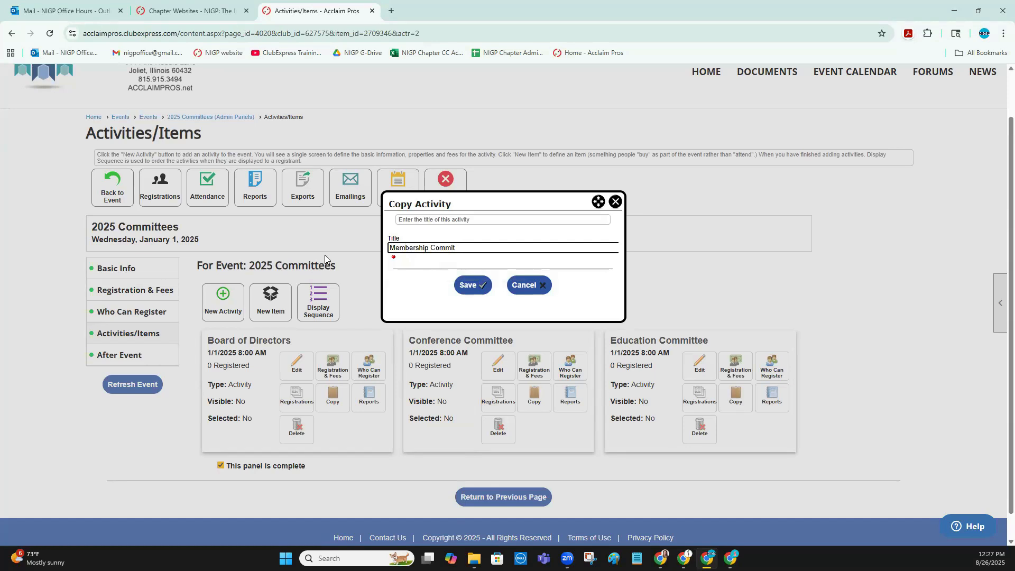
{"action": "type", "text": "tee"}
{"action": "left_click", "coordinate": [477, 285]}
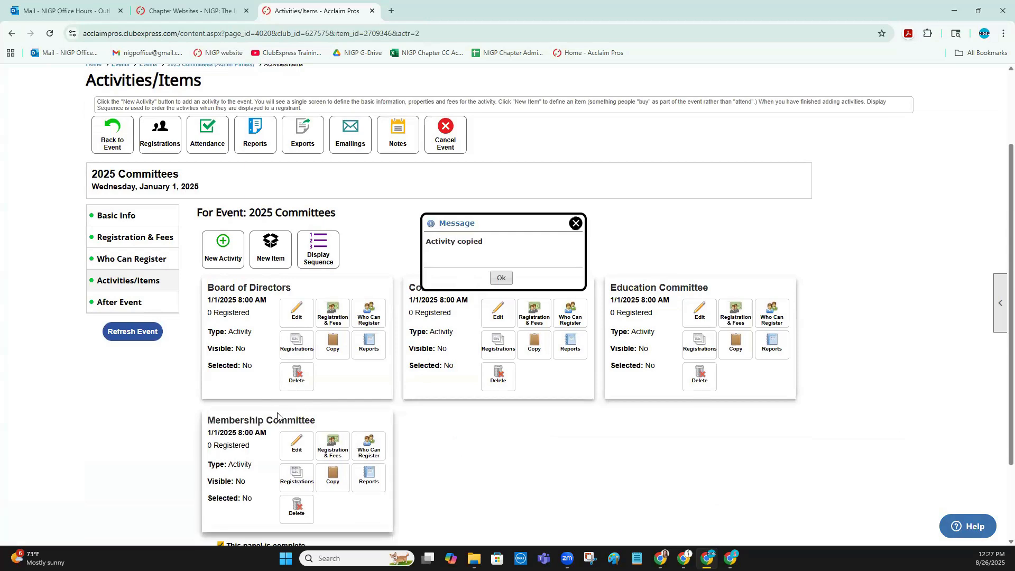
Check the Membership Committee activity's basic info and its registration and fee settings
{"action": "left_click", "coordinate": [298, 447]}
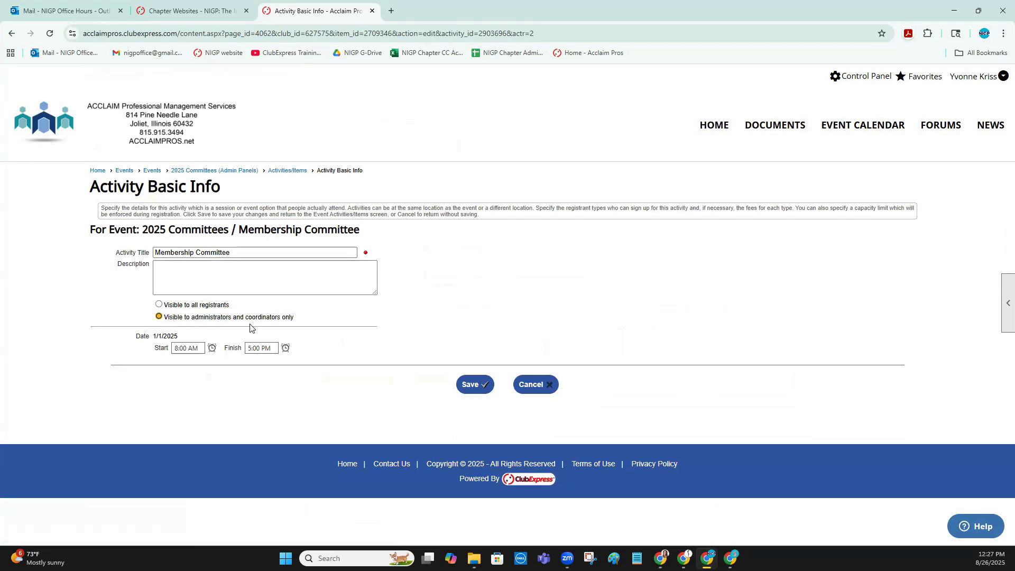
{"action": "left_click", "coordinate": [287, 170]}
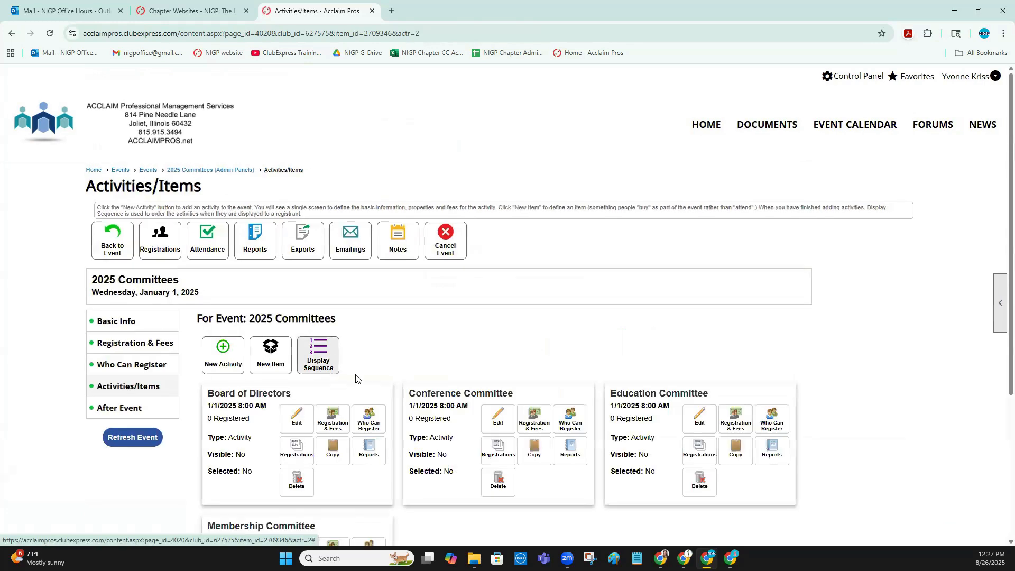
{"action": "scroll", "coordinate": [334, 428], "scroll_direction": "down", "scroll_amount": 3}
{"action": "left_click", "coordinate": [333, 394]}
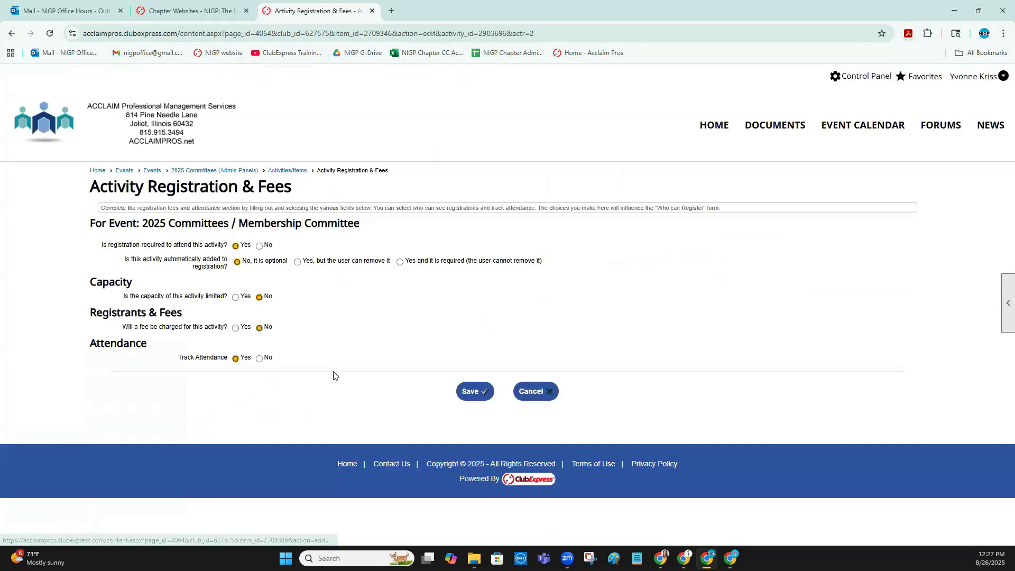
{"action": "left_click", "coordinate": [295, 171]}
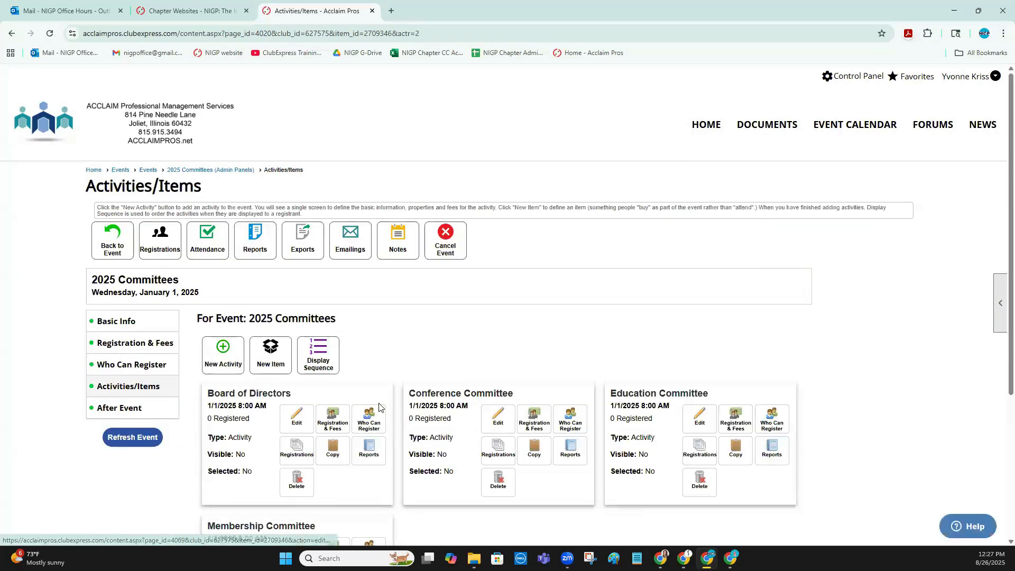
{"action": "scroll", "coordinate": [379, 407], "scroll_direction": "down", "scroll_amount": 2}
{"action": "left_click", "coordinate": [373, 317]}
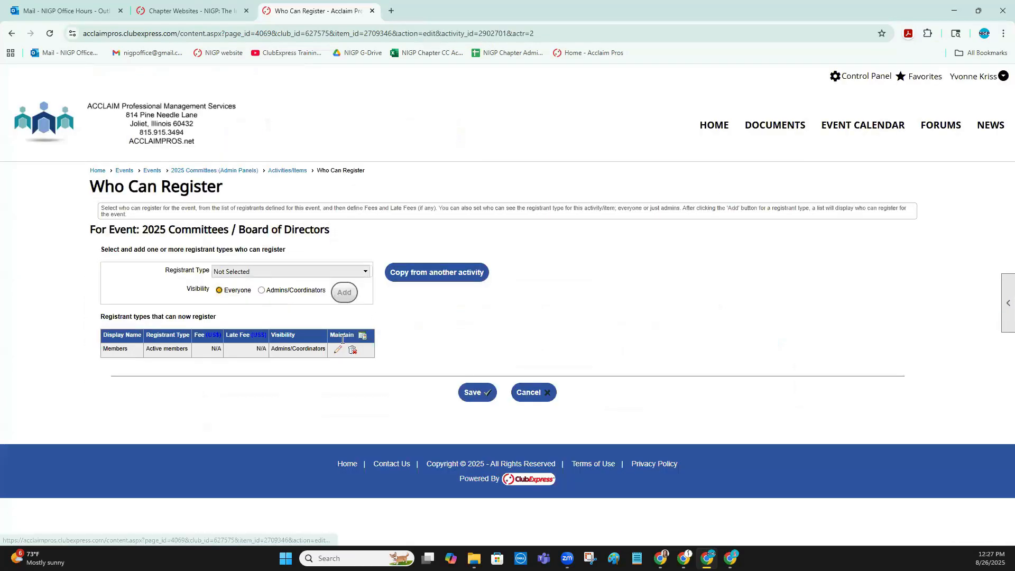
{"action": "left_click", "coordinate": [288, 169]}
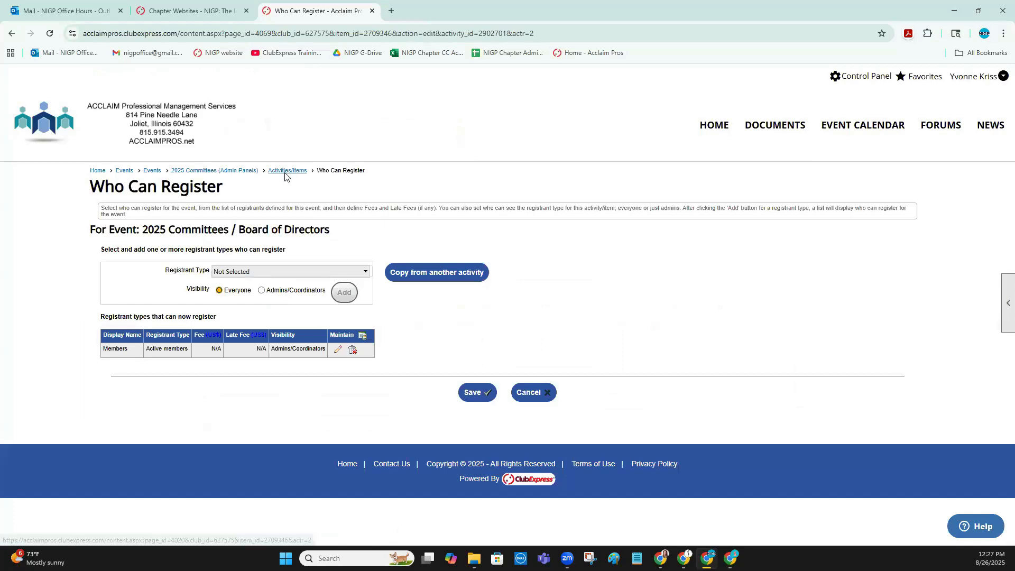
Open the Membership Committee's Who Can Register settings and check the registrant type choices and the option to copy from another activity
{"action": "scroll", "coordinate": [374, 399], "scroll_direction": "down", "scroll_amount": 4}
{"action": "left_click", "coordinate": [379, 345]}
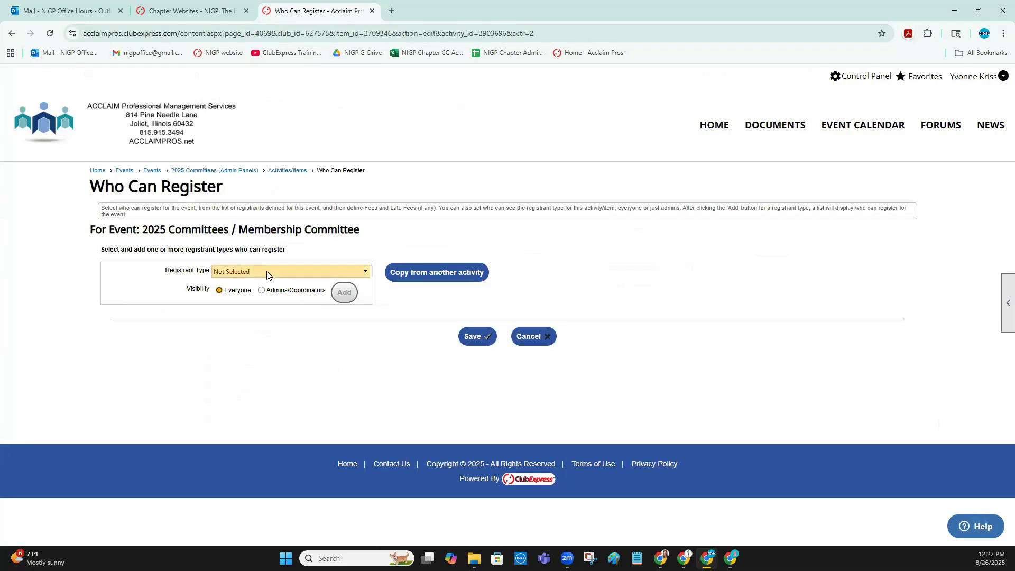
{"action": "left_click", "coordinate": [267, 272]}
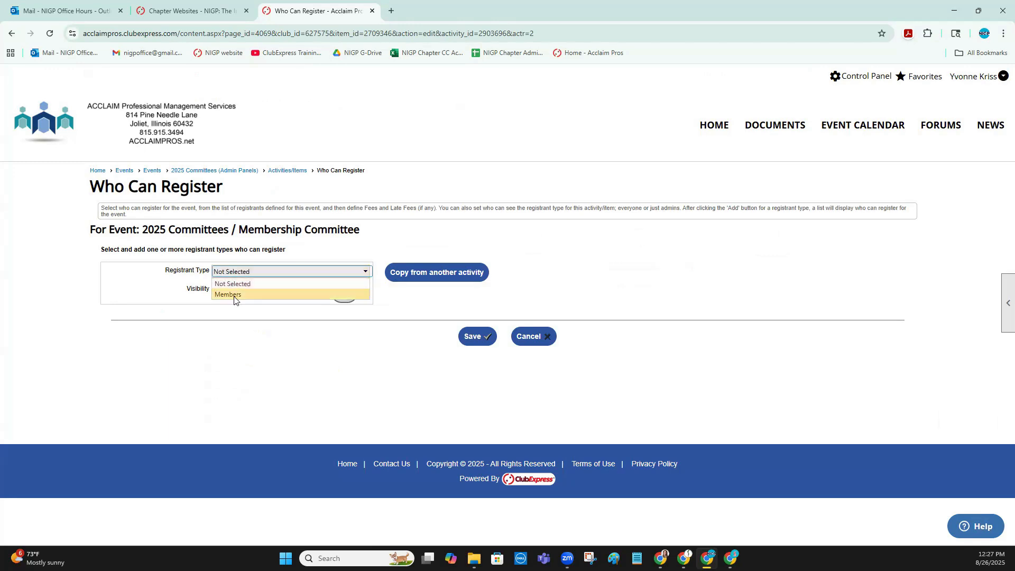
{"action": "left_click", "coordinate": [437, 273]}
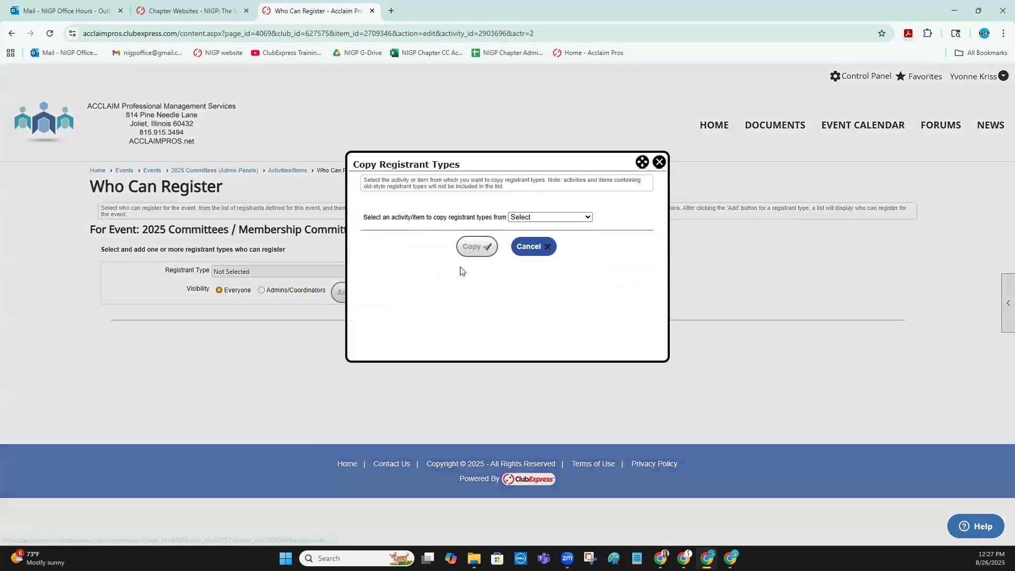
{"action": "left_click", "coordinate": [661, 163]}
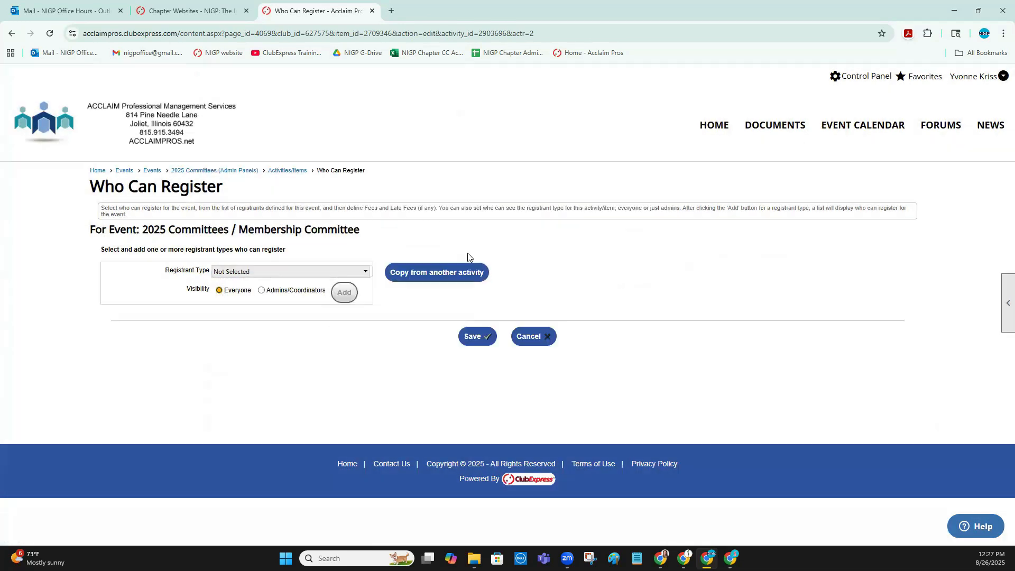
Copy the registrant types from the Board of Directors activity into the Membership Committee activity and save the Who Can Register settings
{"action": "left_click", "coordinate": [448, 277]}
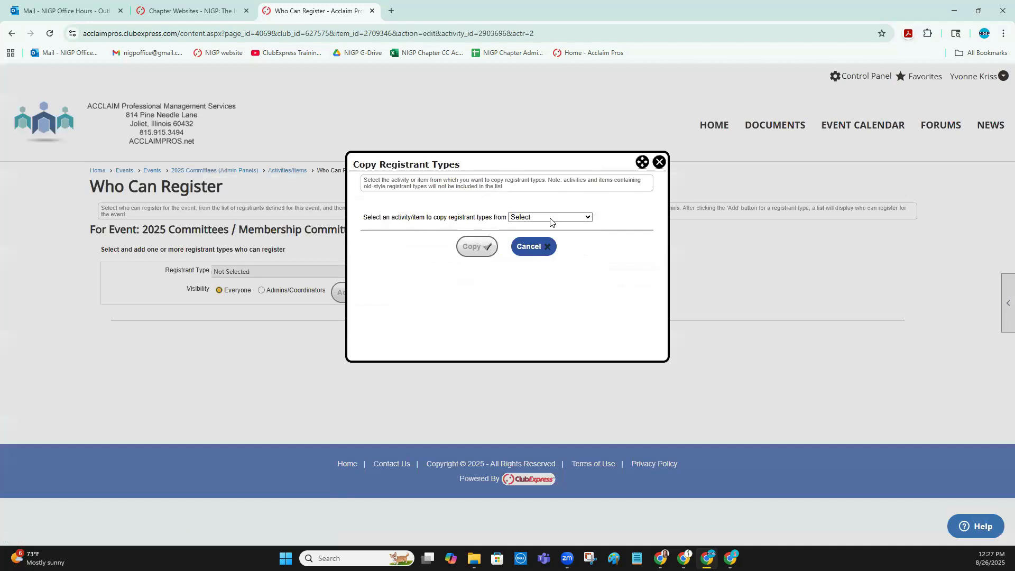
{"action": "left_click", "coordinate": [550, 219]}
{"action": "left_click", "coordinate": [541, 244]}
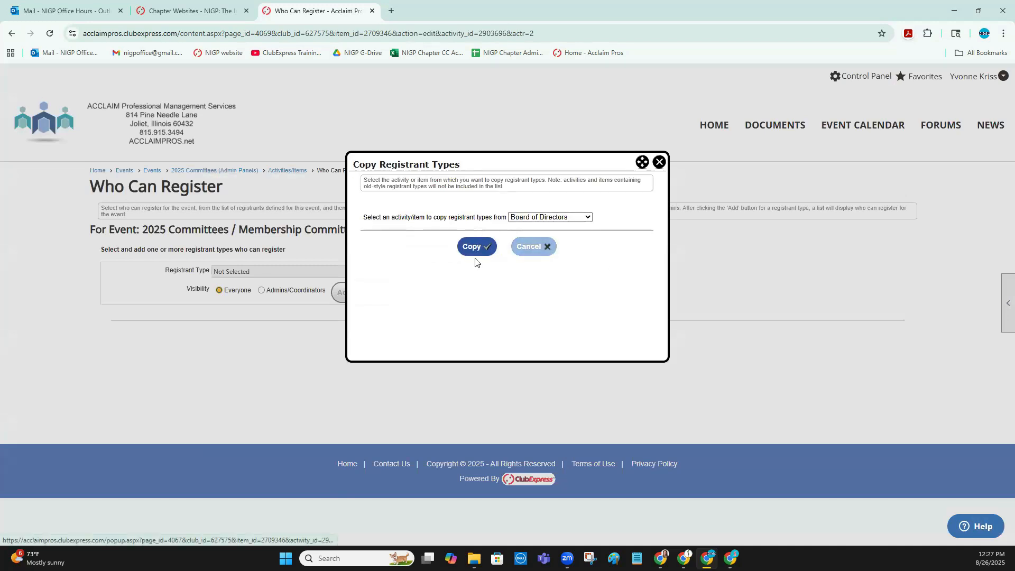
{"action": "left_click", "coordinate": [479, 248]}
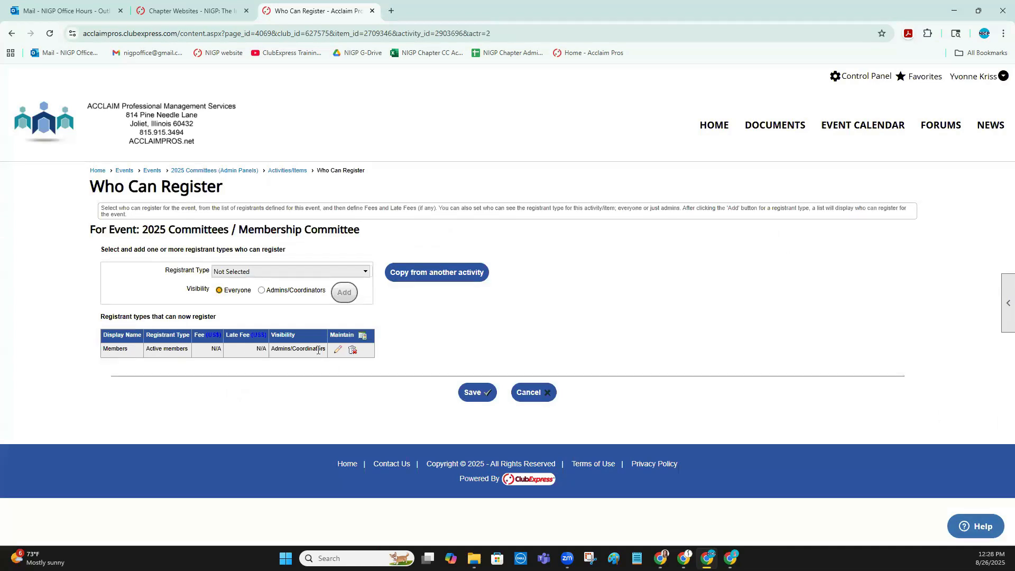
{"action": "left_click", "coordinate": [478, 393]}
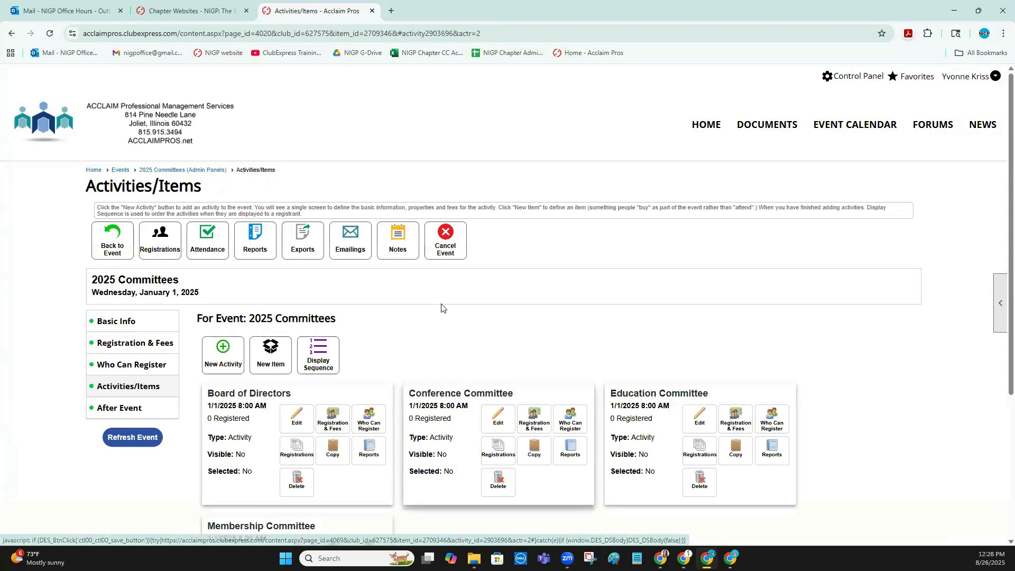
Return to the 2025 Committees event view and start a registration with yourself as the primary registrant
{"action": "scroll", "coordinate": [442, 306], "scroll_direction": "down", "scroll_amount": 4}
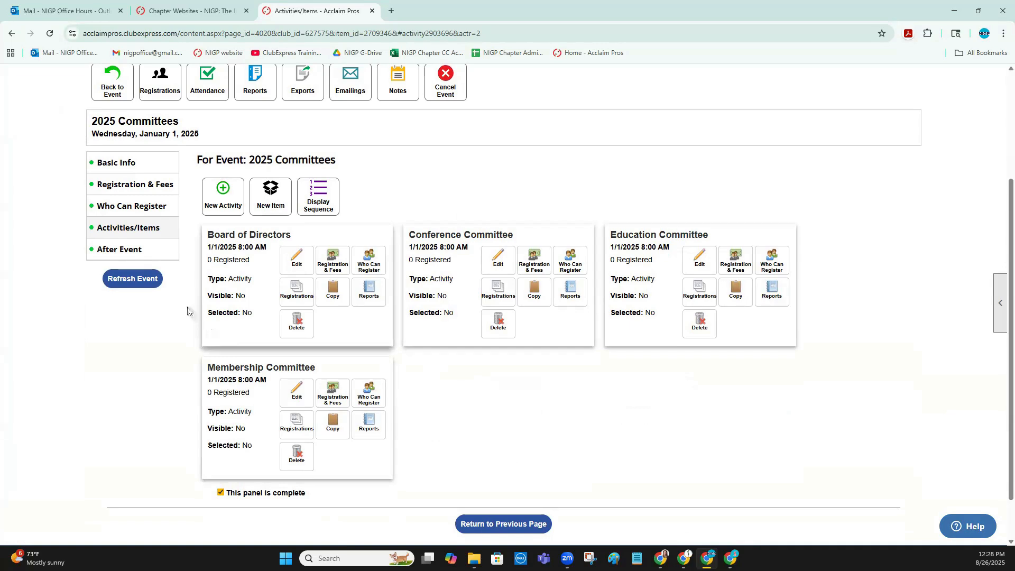
{"action": "scroll", "coordinate": [197, 234], "scroll_direction": "up", "scroll_amount": 3}
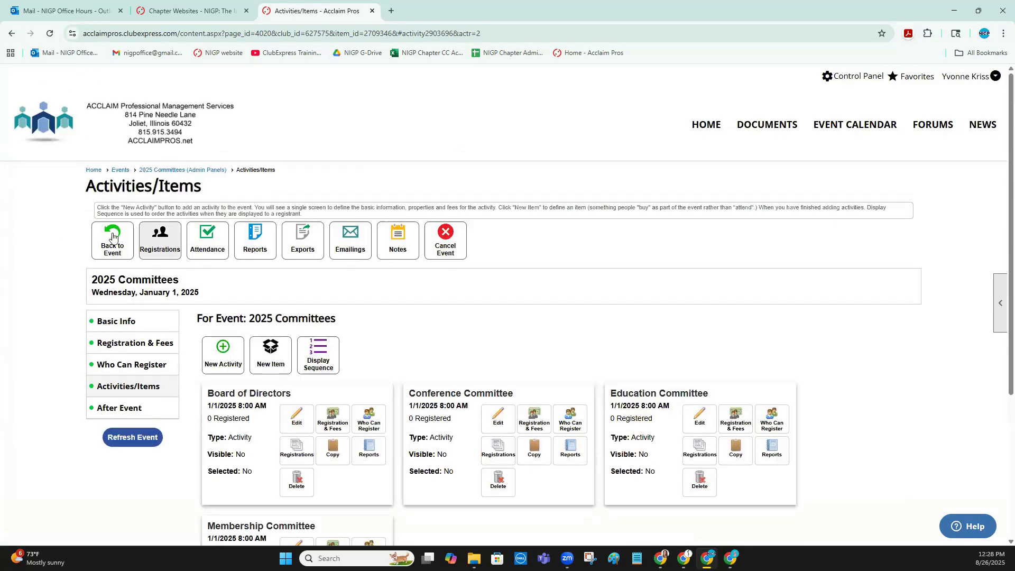
{"action": "left_click", "coordinate": [112, 238]}
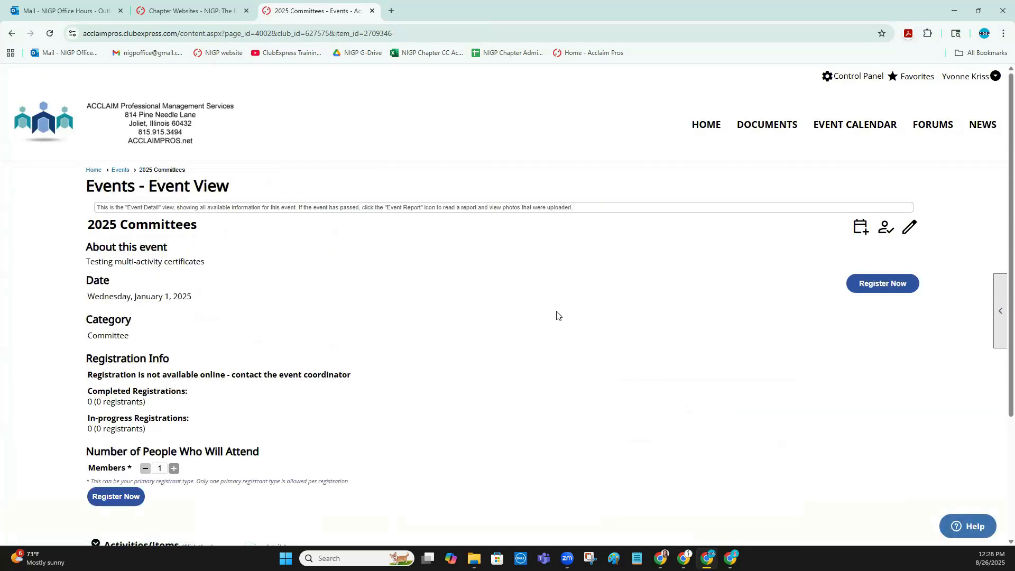
{"action": "left_click", "coordinate": [125, 500]}
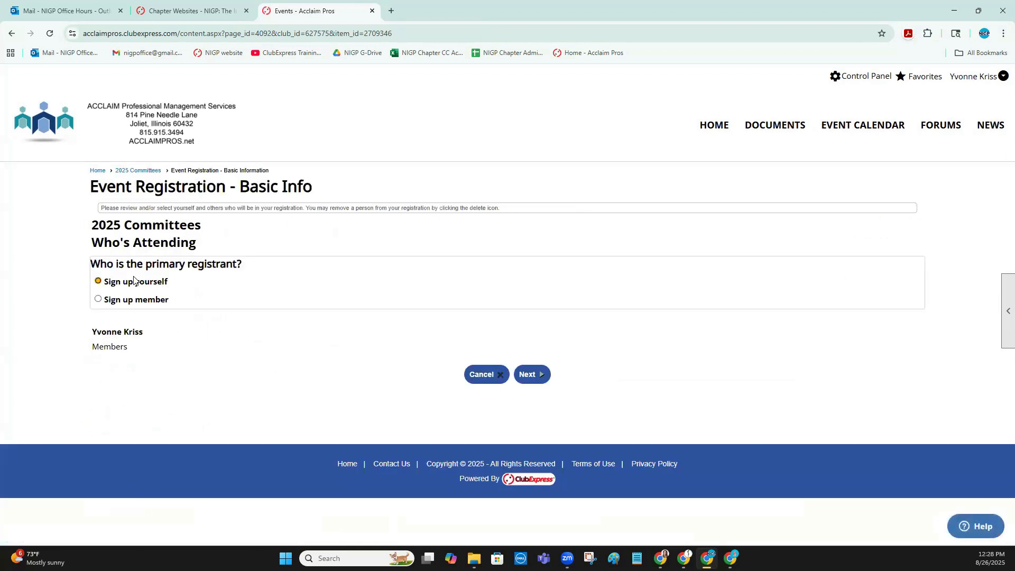
{"action": "left_click", "coordinate": [531, 375]}
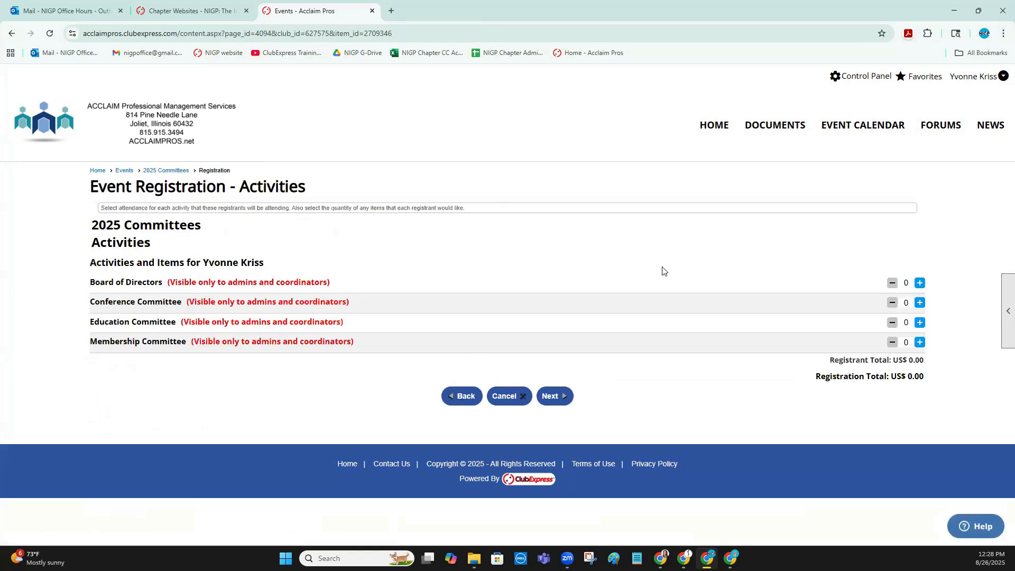
Sign yourself up for the Board of Directors, Education Committee and Membership Committee activities and continue to the registration summary
{"action": "left_click_drag", "start_coordinate": [311, 283], "coordinate": [812, 287]}
{"action": "left_click", "coordinate": [824, 286]}
{"action": "left_click", "coordinate": [920, 284]}
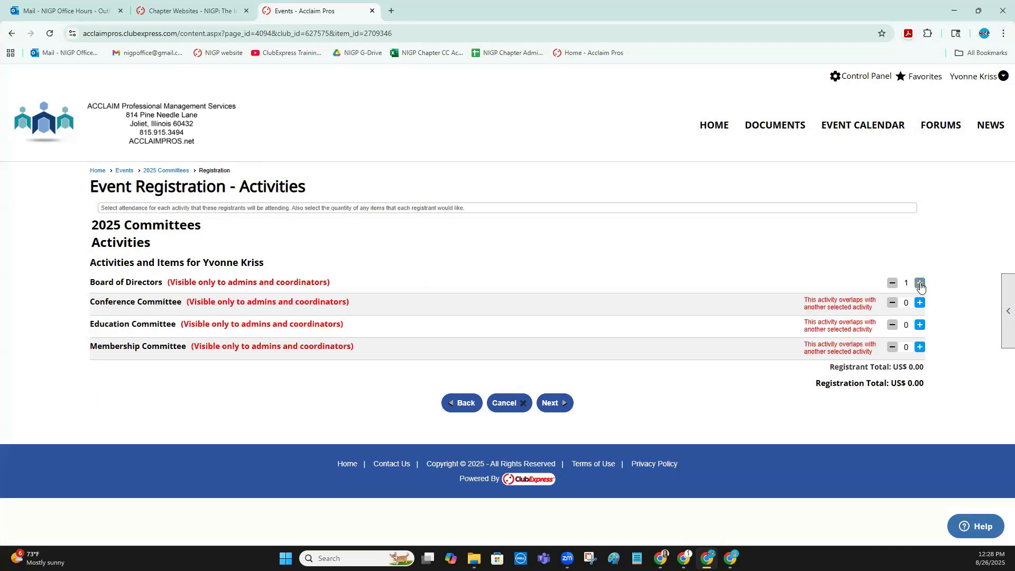
{"action": "left_click", "coordinate": [921, 325]}
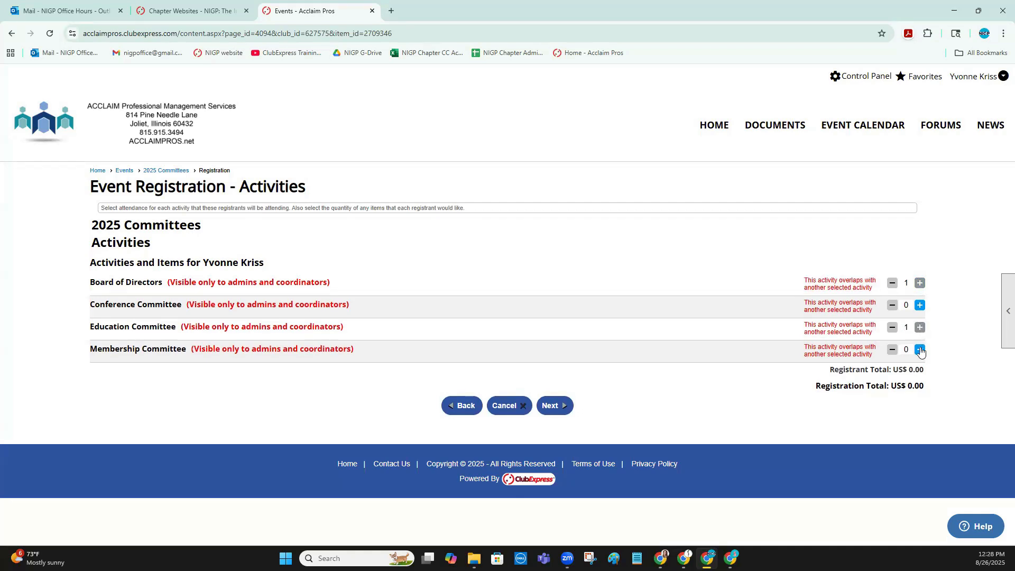
{"action": "left_click", "coordinate": [921, 351]}
{"action": "left_click", "coordinate": [556, 406]}
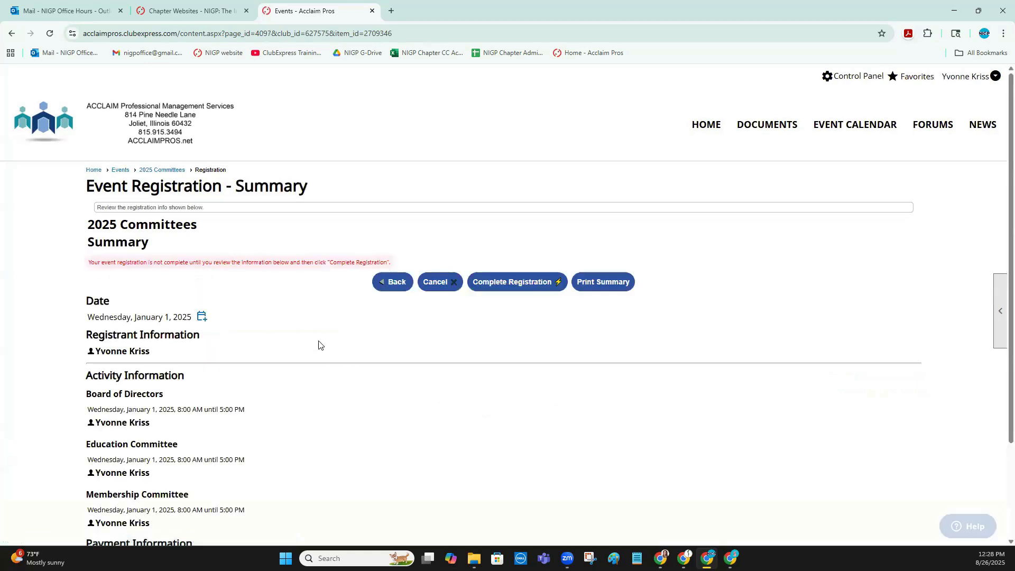
Review your registration summary and complete the registration with confirmation emails to the registrant turned off
{"action": "scroll", "coordinate": [295, 310], "scroll_direction": "down", "scroll_amount": 3}
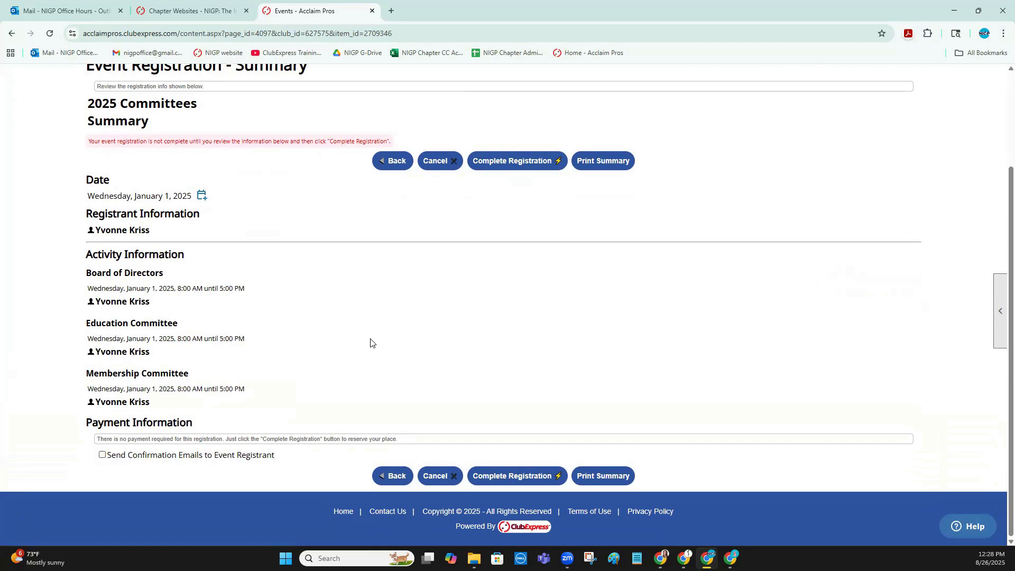
{"action": "scroll", "coordinate": [370, 343], "scroll_direction": "up", "scroll_amount": 2}
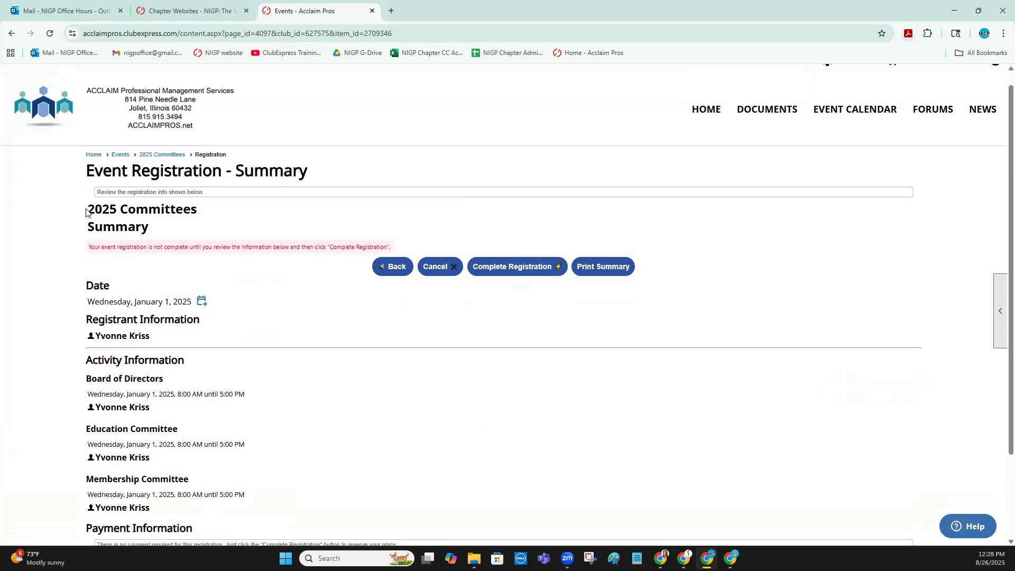
{"action": "left_click_drag", "start_coordinate": [89, 210], "coordinate": [200, 211]}
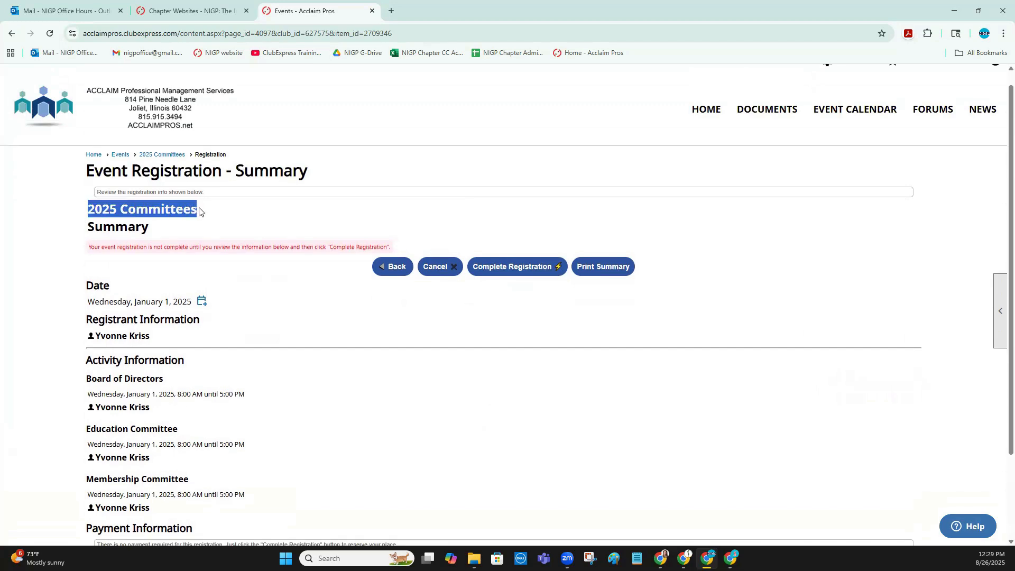
{"action": "scroll", "coordinate": [294, 319], "scroll_direction": "down", "scroll_amount": 2}
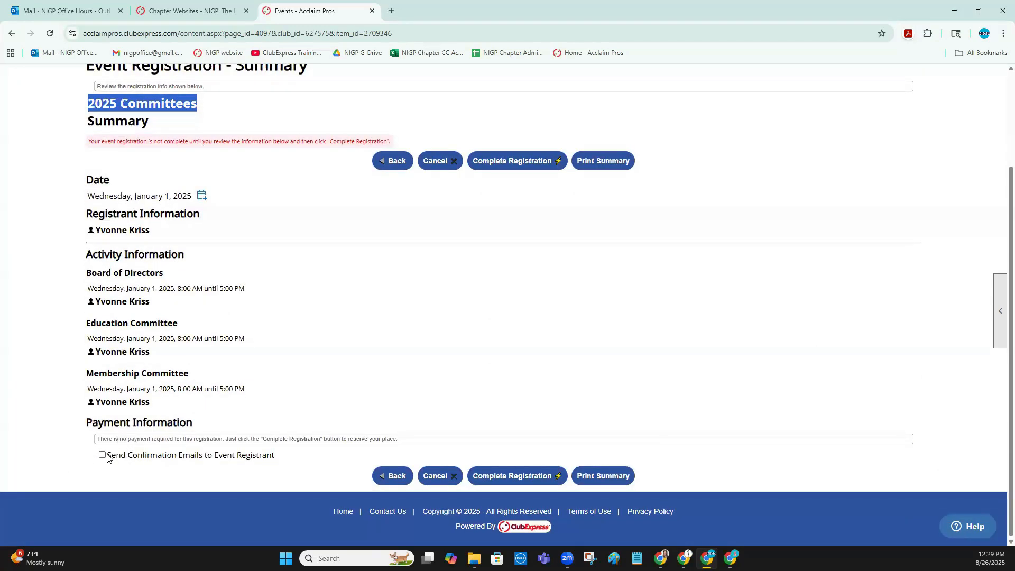
{"action": "left_click", "coordinate": [505, 475]}
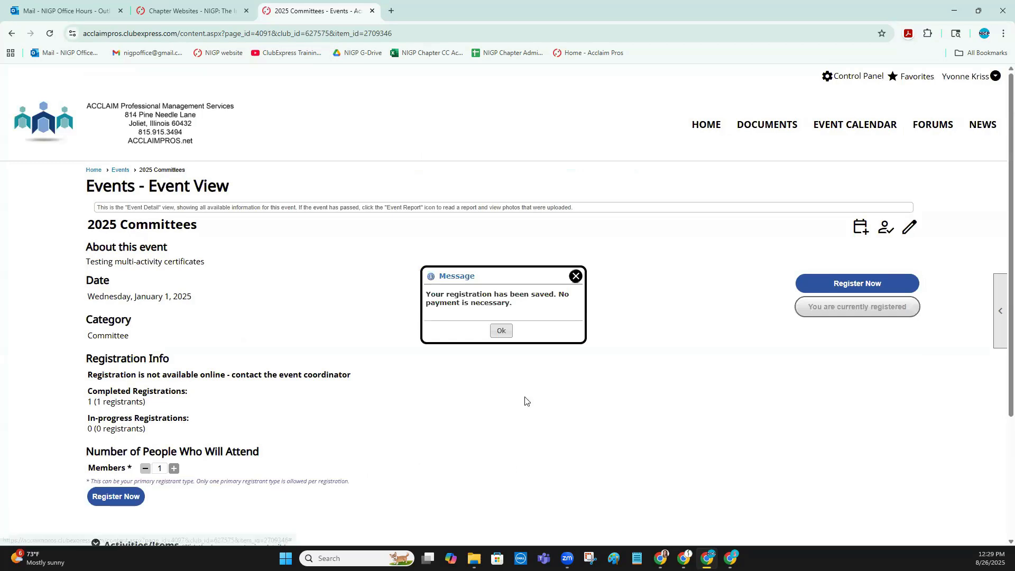
Start a second registration for another member, find them by last name, and continue to the activities selection
{"action": "scroll", "coordinate": [417, 381], "scroll_direction": "down", "scroll_amount": 3}
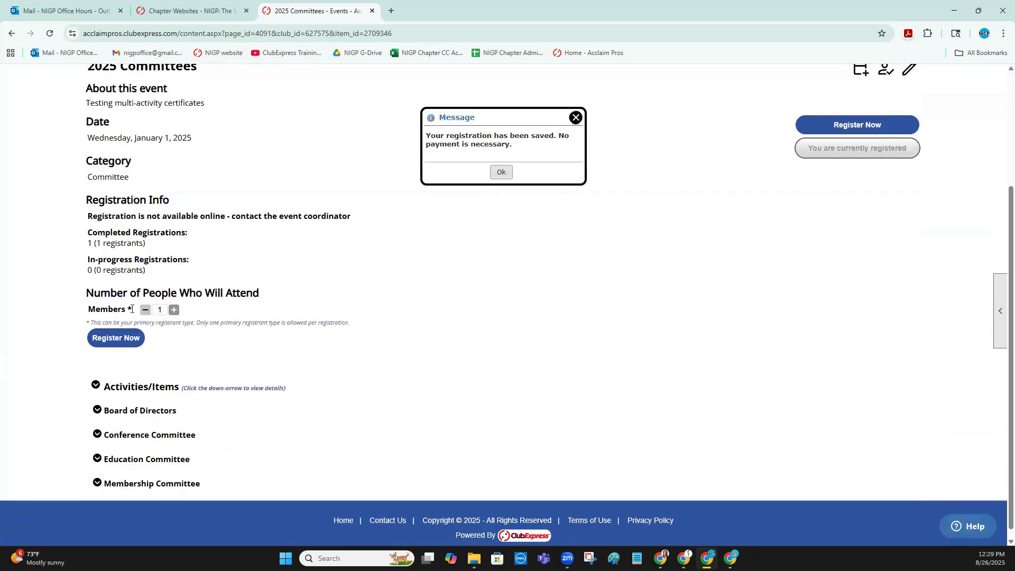
{"action": "left_click", "coordinate": [121, 337]}
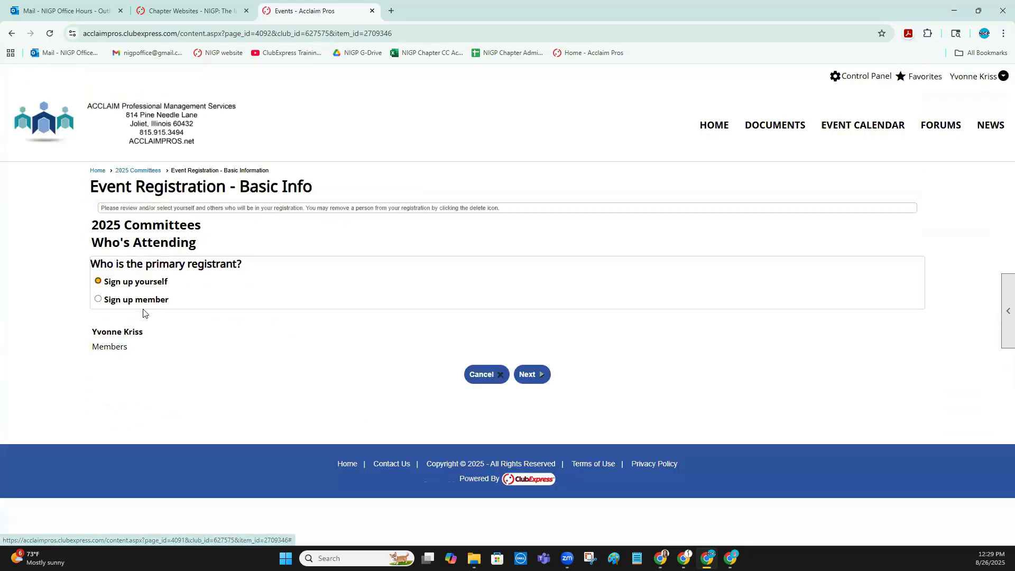
{"action": "left_click", "coordinate": [149, 299]}
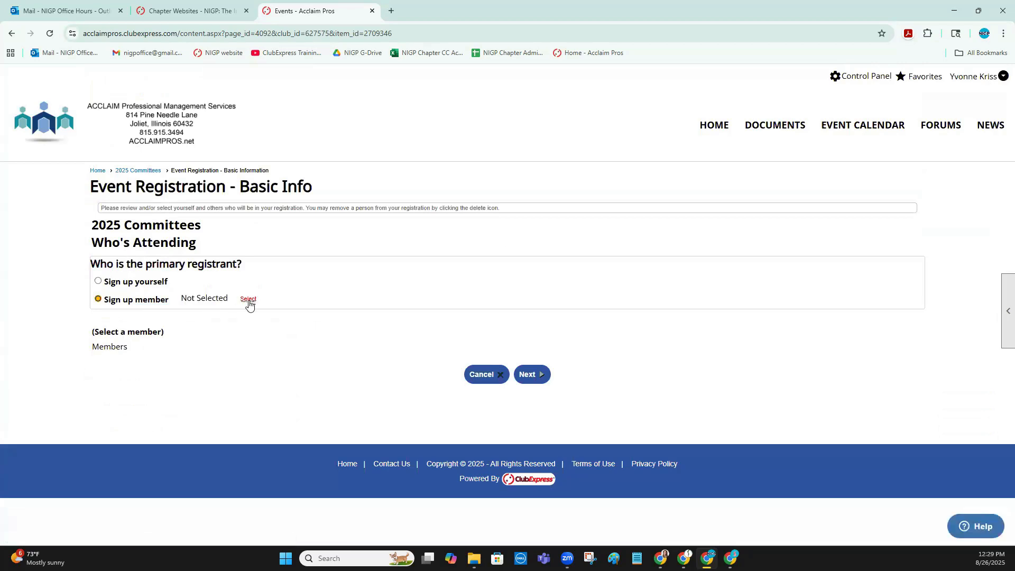
{"action": "left_click", "coordinate": [249, 300]}
{"action": "type", "text": "olsson"}
{"action": "key", "text": "Return"}
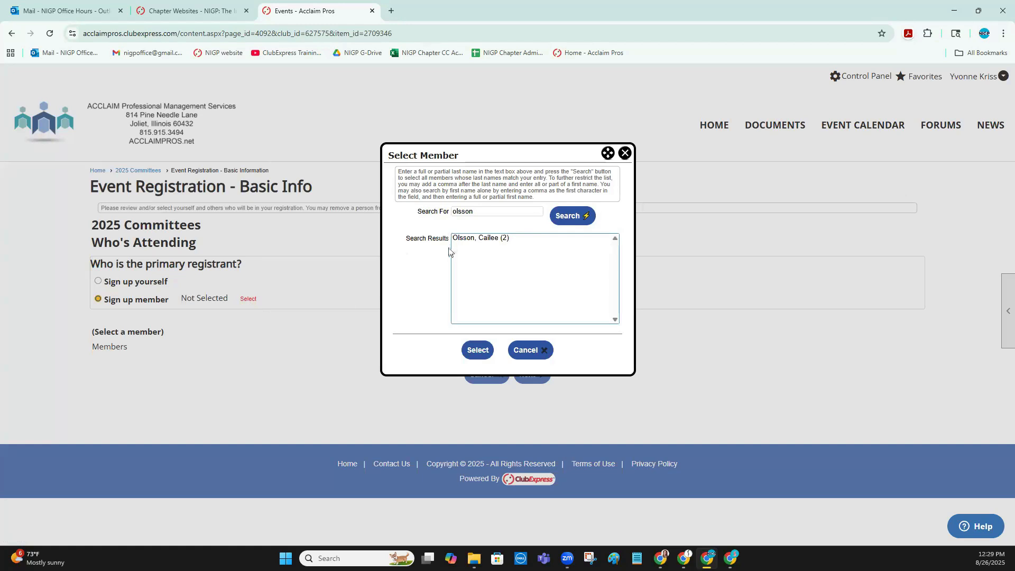
{"action": "left_click", "coordinate": [473, 240]}
{"action": "left_click", "coordinate": [478, 350]}
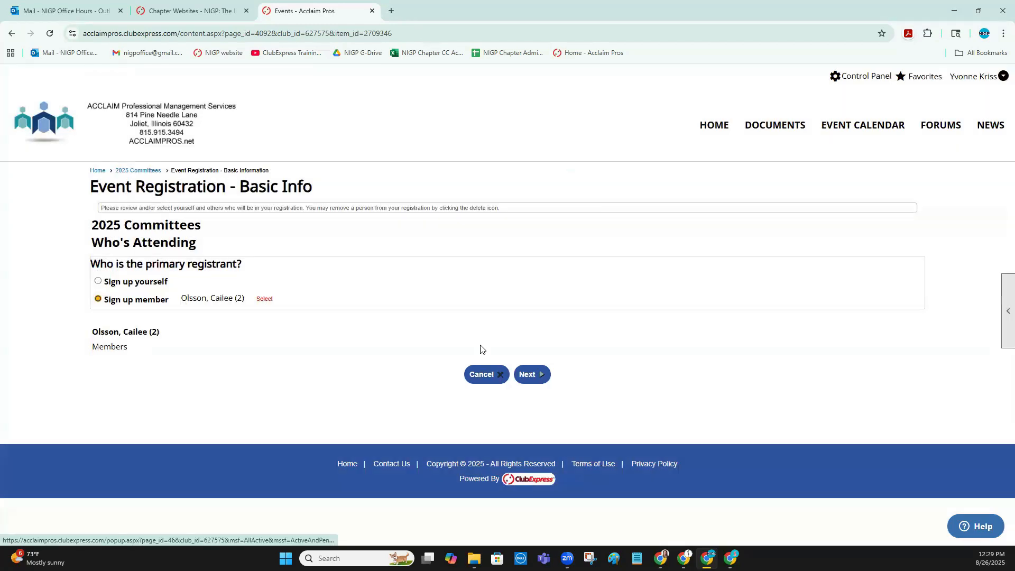
{"action": "left_click", "coordinate": [541, 377]}
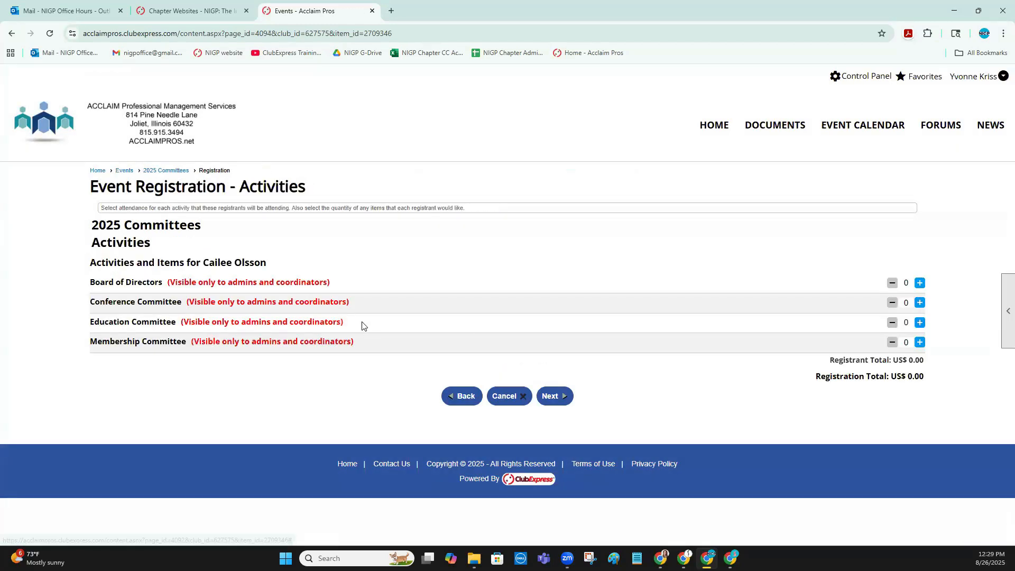
Register the member for the Conference Committee and Education Committee and complete the registration without sending confirmation emails
{"action": "left_click", "coordinate": [921, 303]}
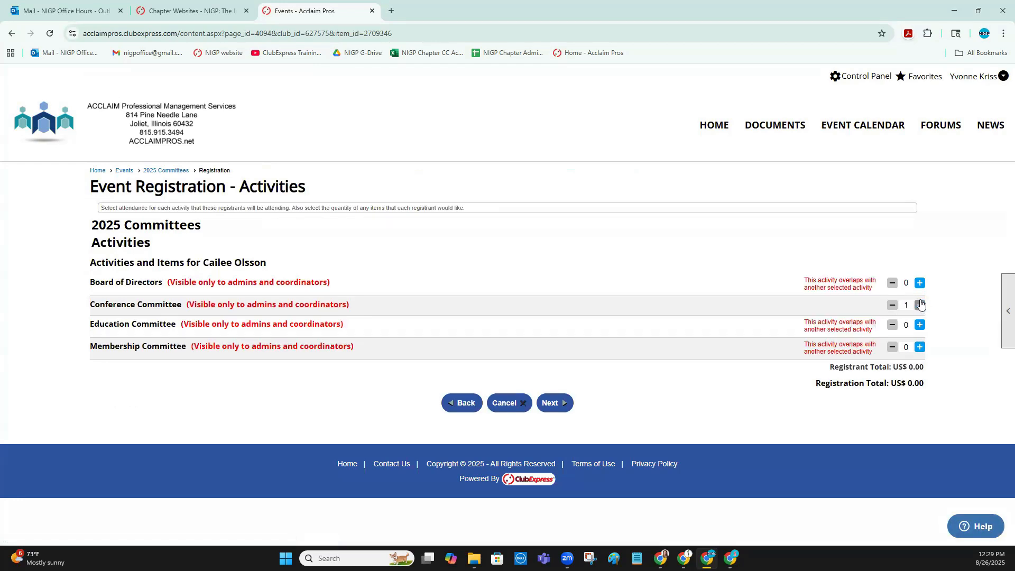
{"action": "left_click", "coordinate": [921, 329]}
{"action": "left_click_drag", "start_coordinate": [921, 346], "coordinate": [843, 360]}
{"action": "left_click", "coordinate": [554, 406]}
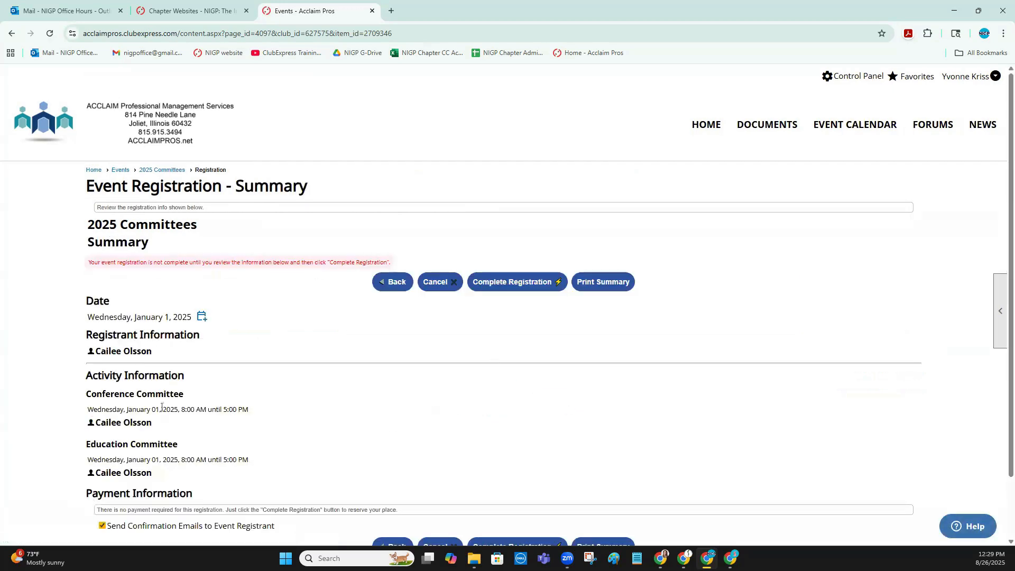
{"action": "scroll", "coordinate": [162, 407], "scroll_direction": "down", "scroll_amount": 2}
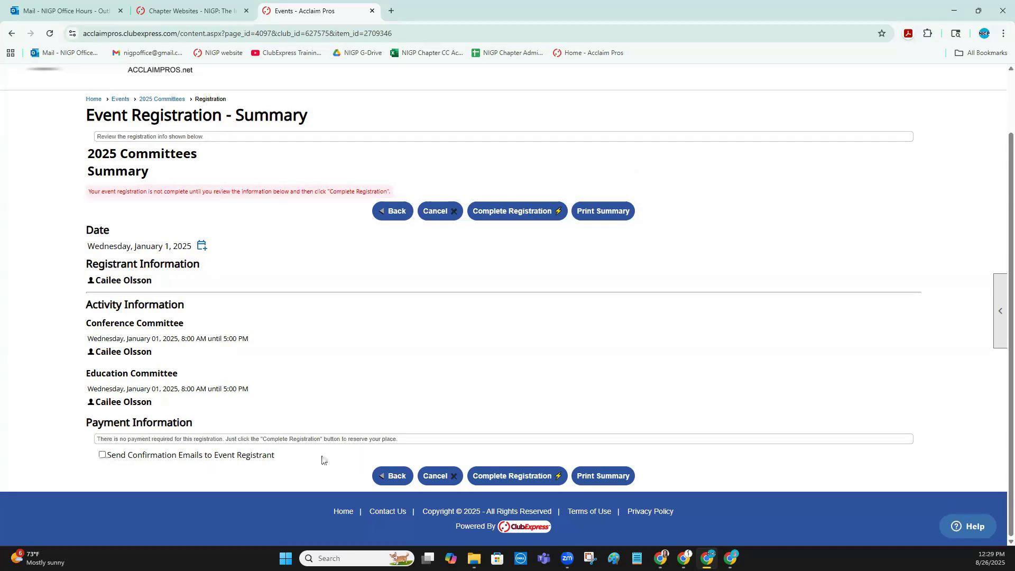
{"action": "left_click", "coordinate": [490, 477]}
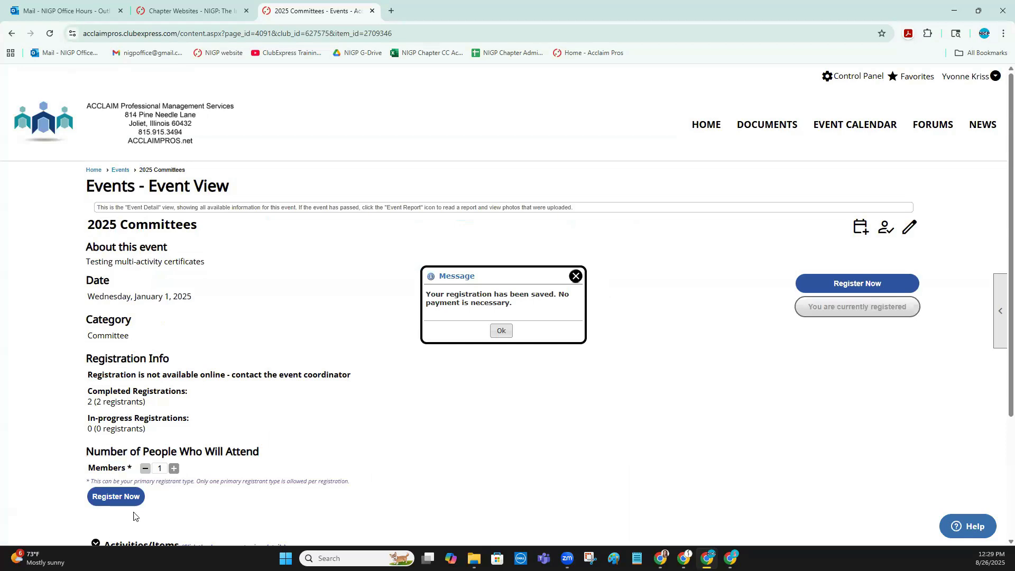
Start a third registration for a different member, search by partial last name, and continue to the activities selection
{"action": "left_click", "coordinate": [119, 500]}
{"action": "double_click", "coordinate": [148, 300]}
{"action": "left_click", "coordinate": [248, 301]}
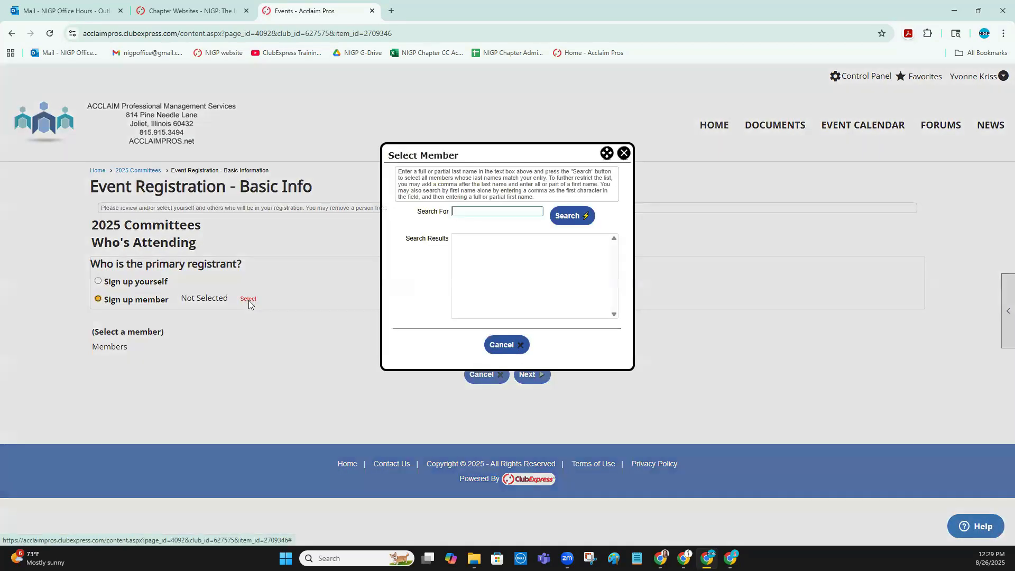
{"action": "type", "text": "econ"}
{"action": "left_click", "coordinate": [571, 216]}
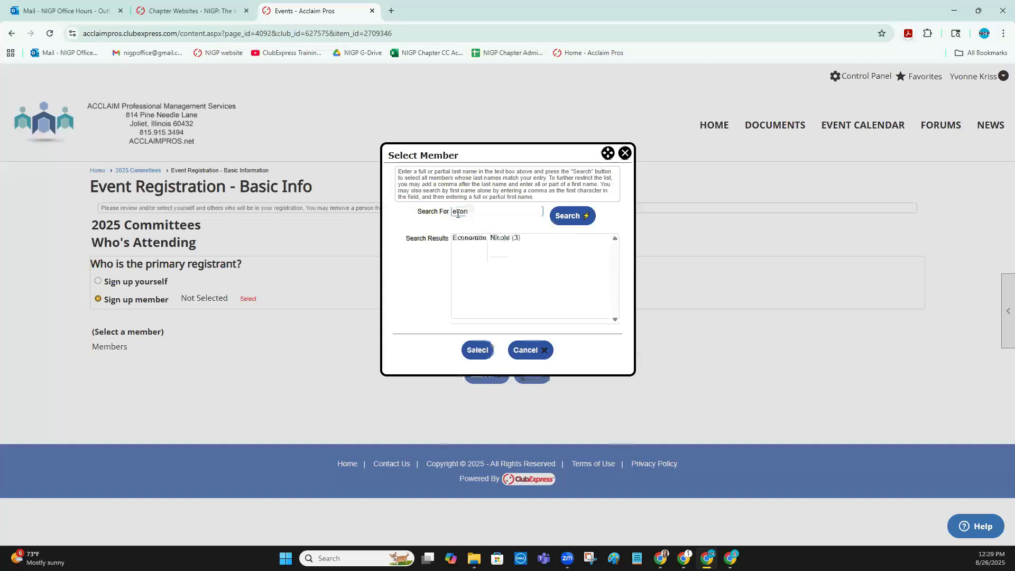
{"action": "left_click", "coordinate": [504, 239]}
{"action": "left_click", "coordinate": [466, 349]}
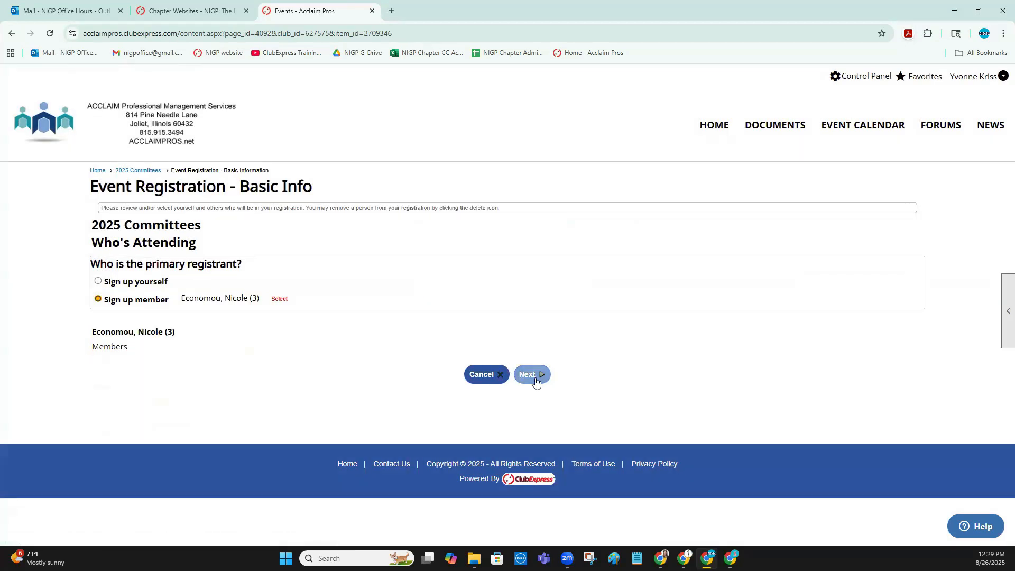
{"action": "left_click", "coordinate": [532, 375]}
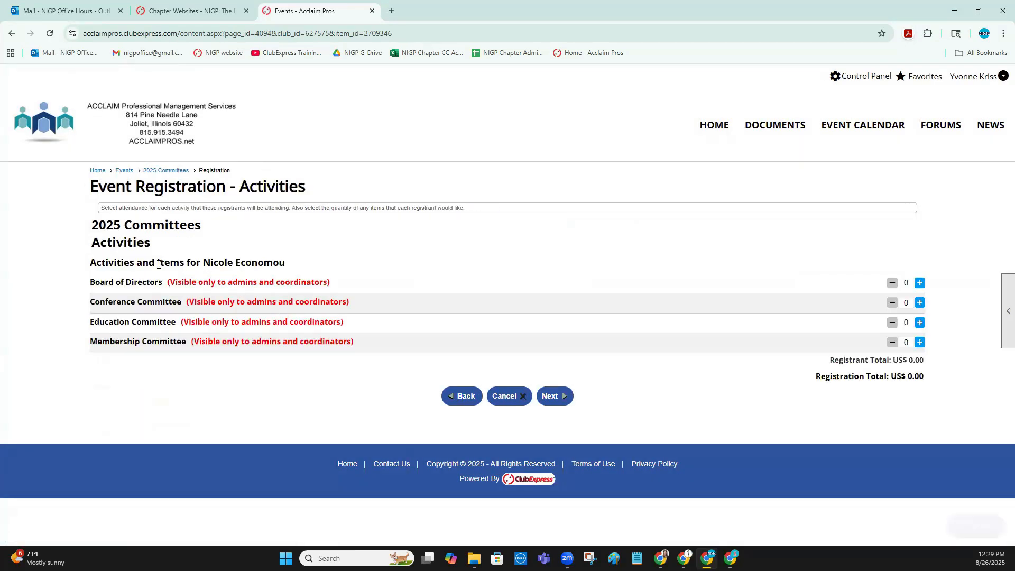
Register this member for the Board of Directors activity only, complete the registration and dismiss the confirmation message
{"action": "left_click", "coordinate": [921, 283]}
{"action": "left_click", "coordinate": [553, 403]}
{"action": "scroll", "coordinate": [159, 407], "scroll_direction": "down", "scroll_amount": 1}
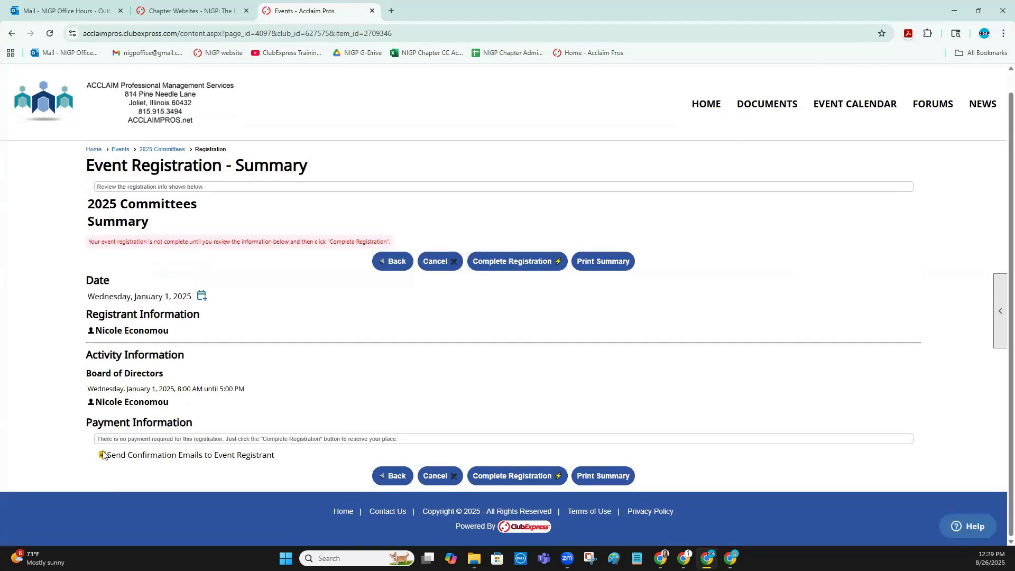
{"action": "left_click", "coordinate": [500, 477]}
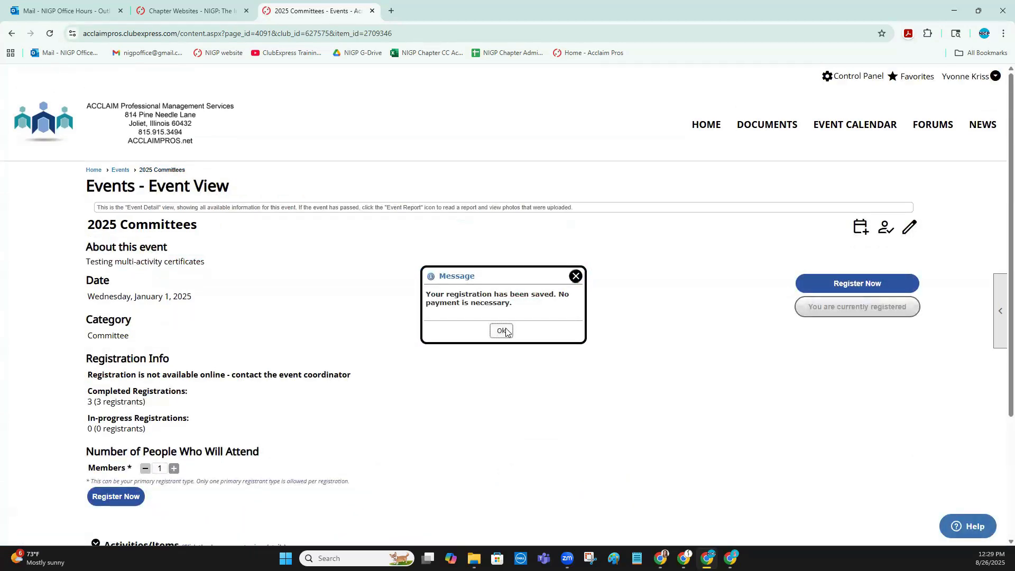
{"action": "left_click", "coordinate": [501, 331]}
Open the Registration Manager from the 2025 Committees event's admin panels
{"action": "left_click", "coordinate": [907, 230]}
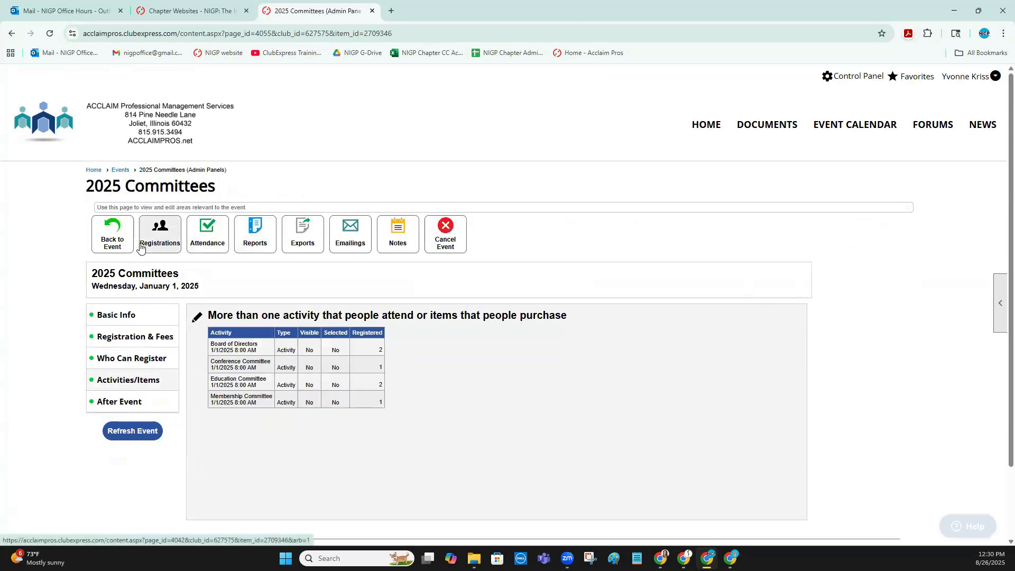
{"action": "left_click", "coordinate": [157, 237]}
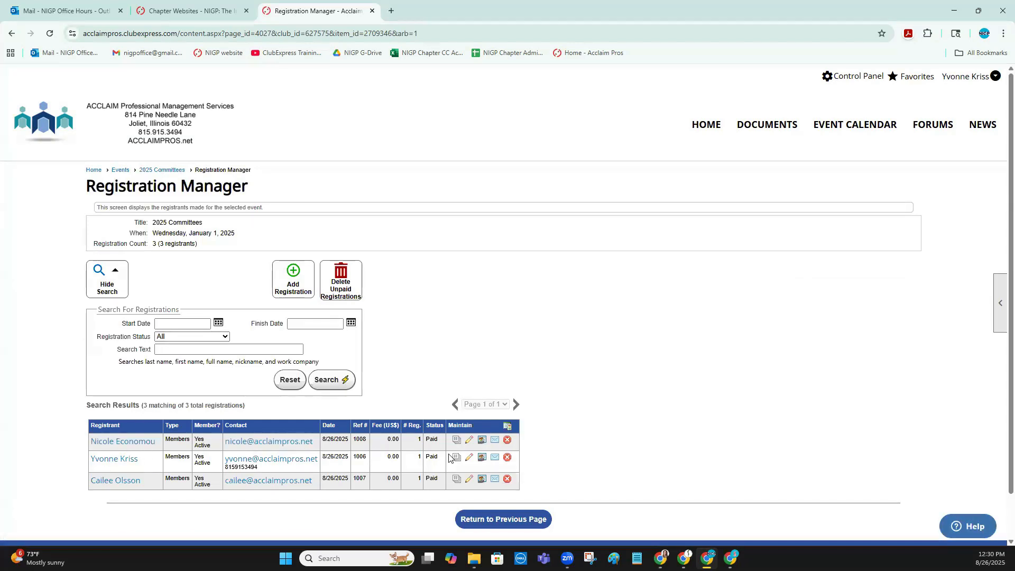
Return to the 2025 Committees admin panels and open the After Event settings to check the assigned certificate
{"action": "left_click", "coordinate": [156, 171]}
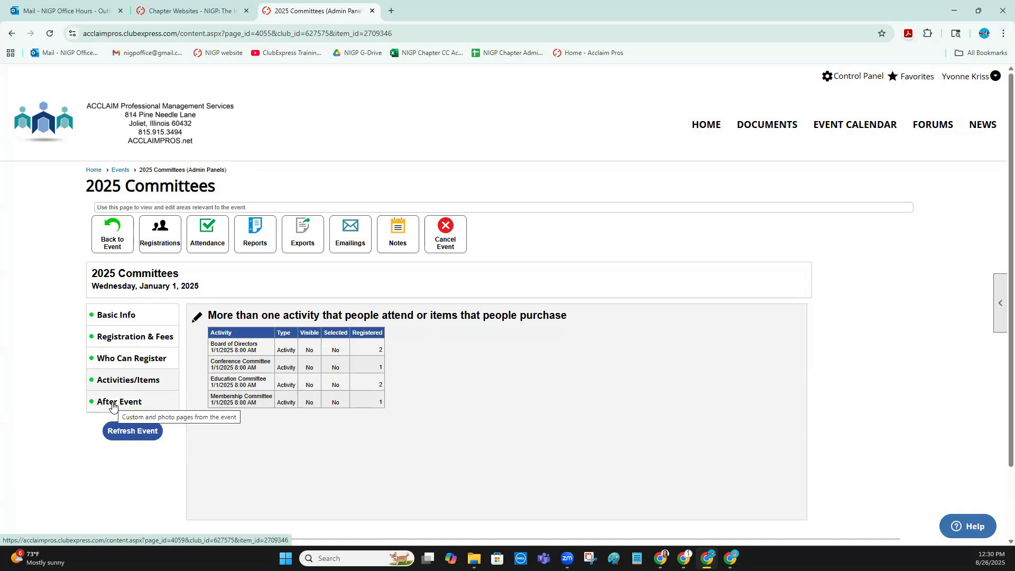
{"action": "left_click", "coordinate": [113, 406]}
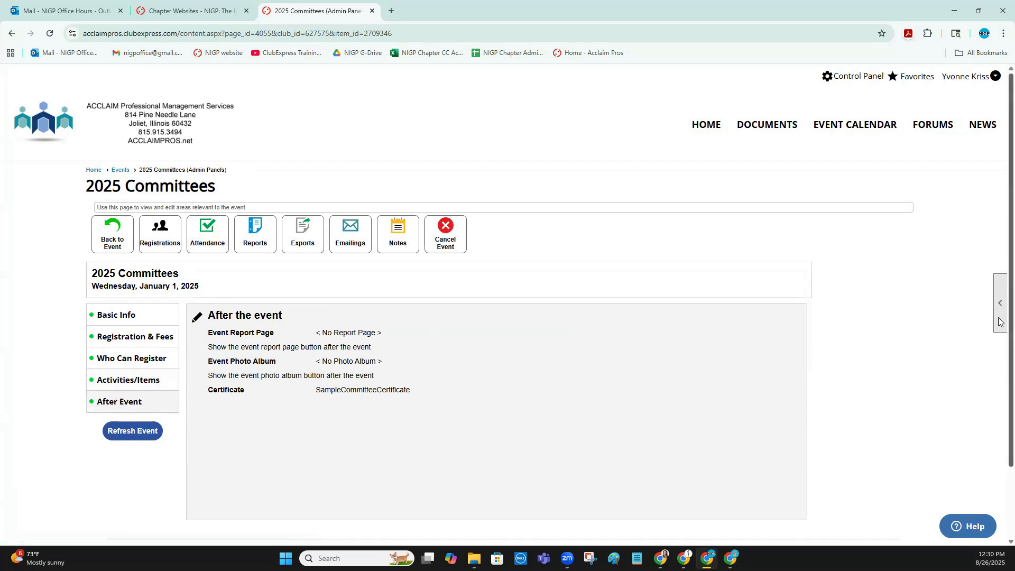
Go to the Events Manager and open the SampleCommitteeCertificate graphic for editing
{"action": "left_click", "coordinate": [872, 78]}
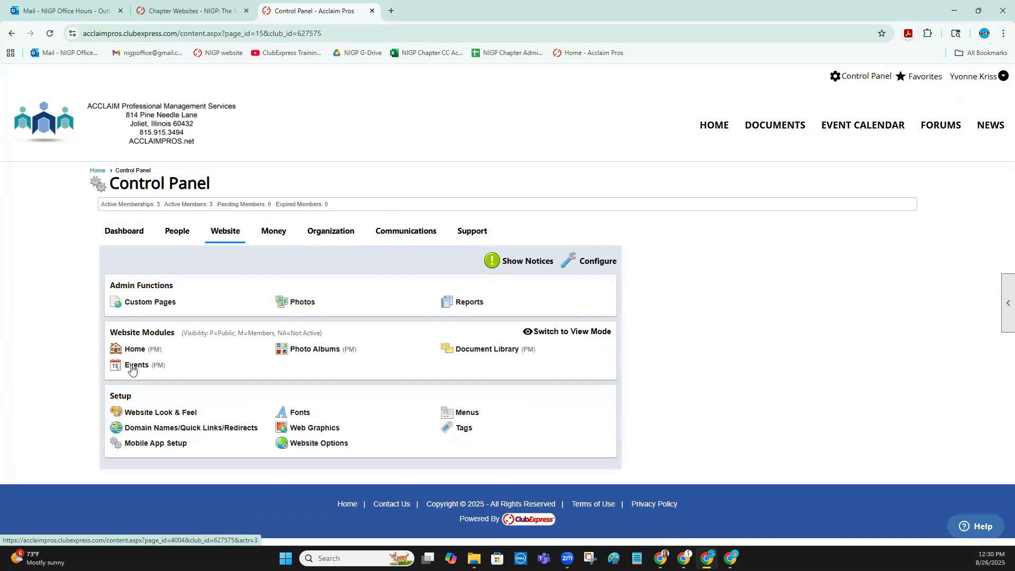
{"action": "left_click", "coordinate": [133, 370]}
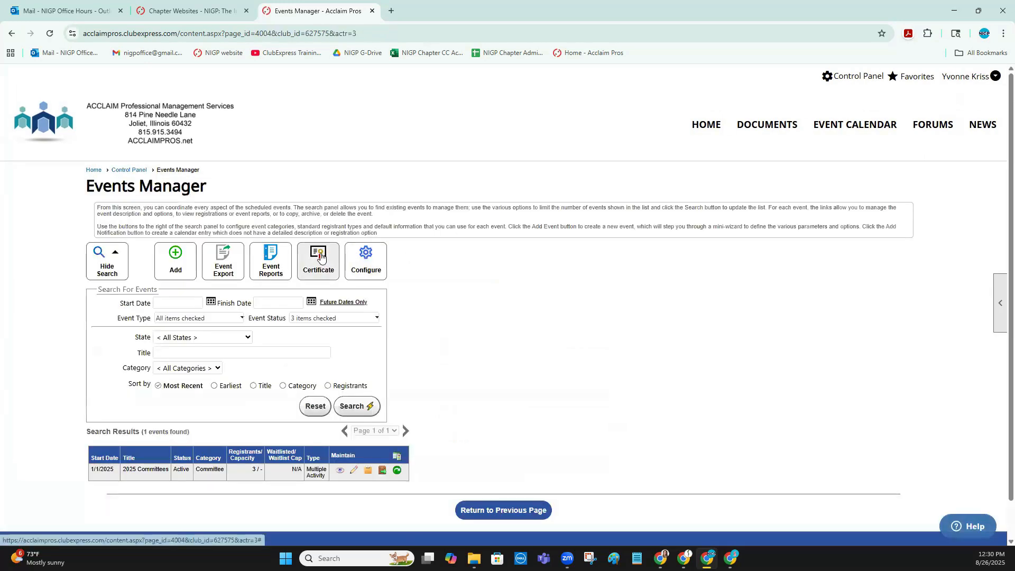
{"action": "left_click", "coordinate": [321, 258]}
{"action": "left_click", "coordinate": [417, 258]}
{"action": "left_click", "coordinate": [418, 278]}
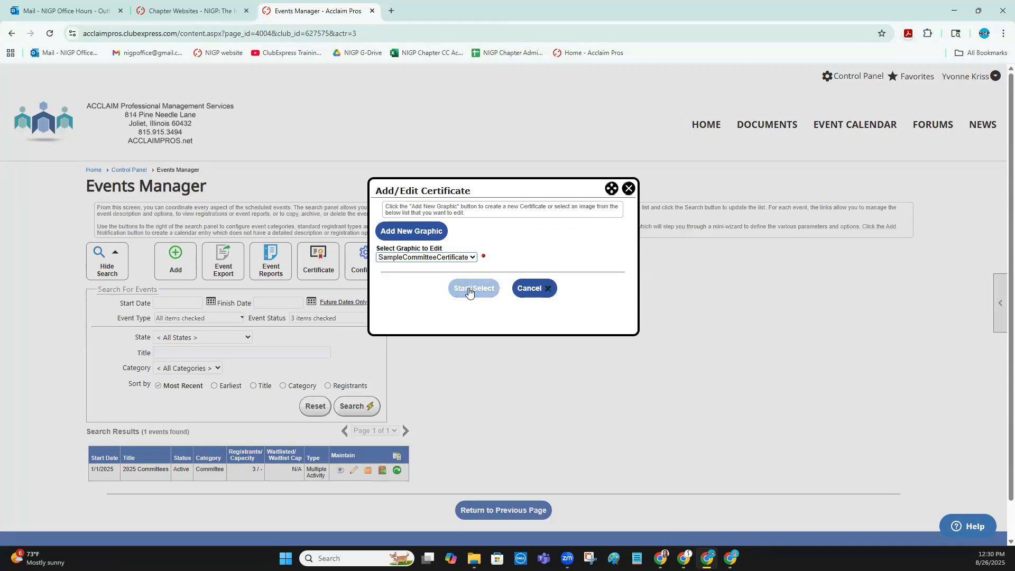
{"action": "left_click", "coordinate": [469, 291]}
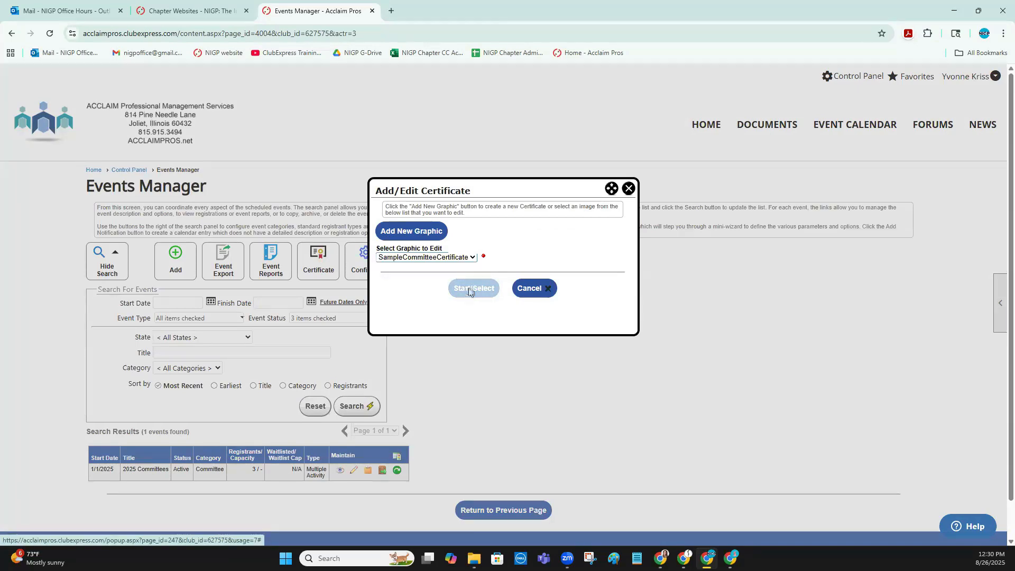
Review the certificate's background and placeholder elements, and exit the Certificate Builder without saving
{"action": "scroll", "coordinate": [602, 336], "scroll_direction": "down", "scroll_amount": 2}
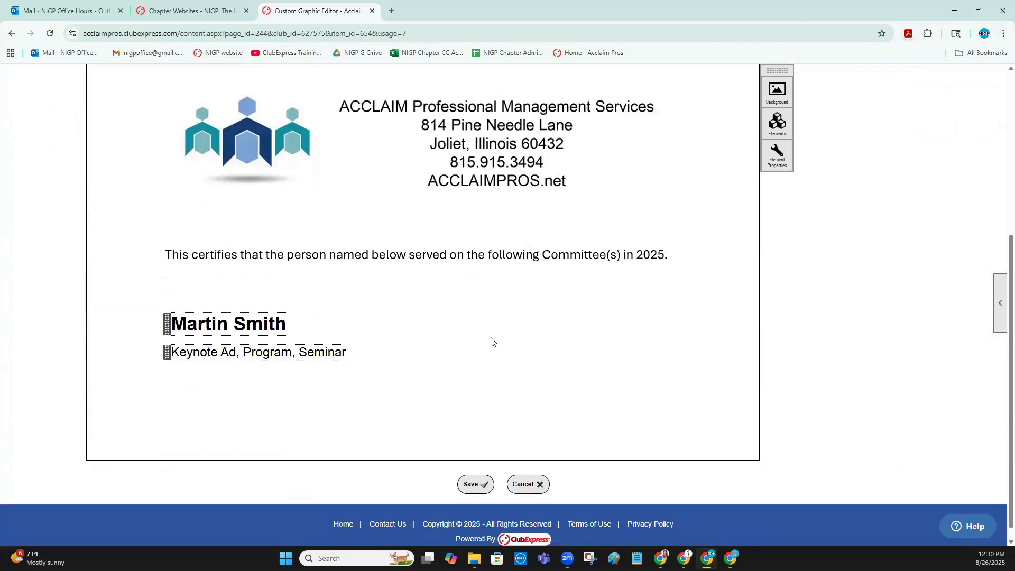
{"action": "scroll", "coordinate": [492, 342], "scroll_direction": "up", "scroll_amount": 6}
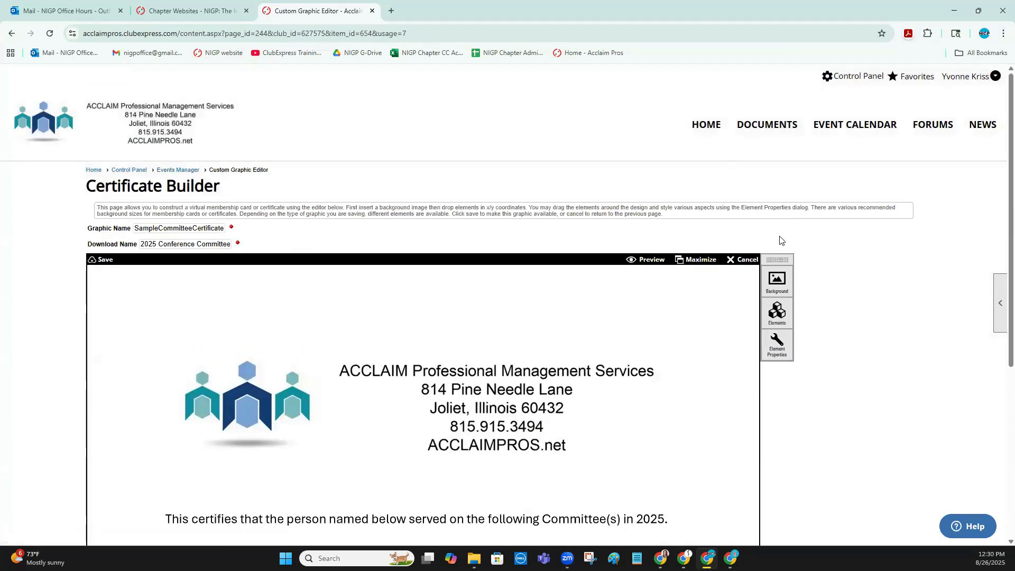
{"action": "left_click", "coordinate": [742, 259]}
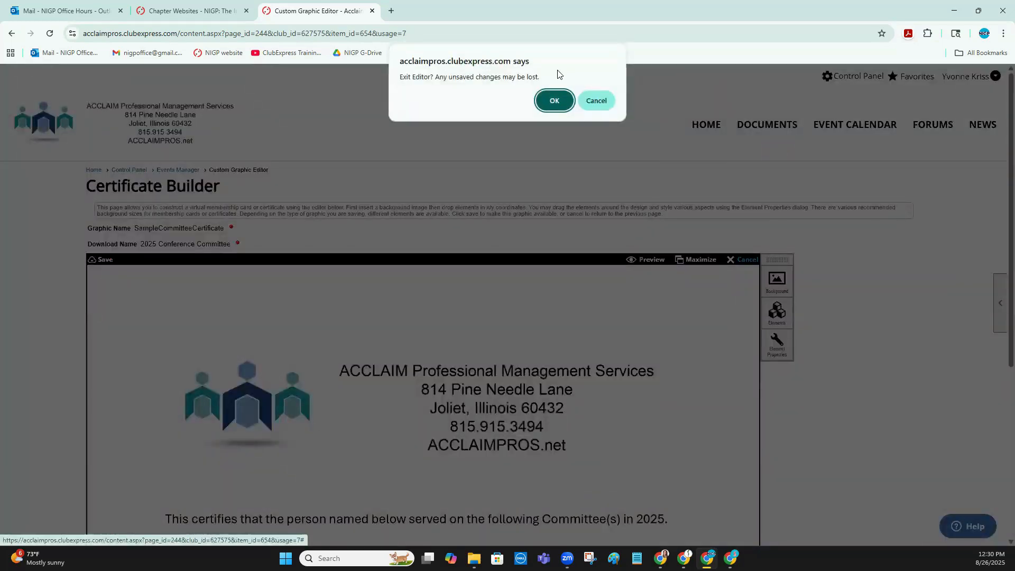
{"action": "left_click", "coordinate": [555, 100]}
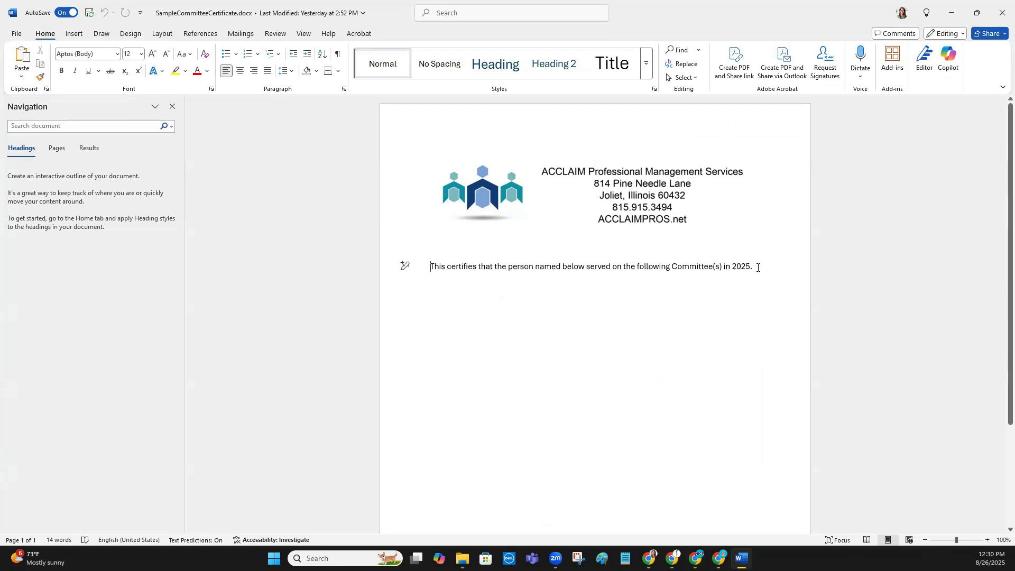
In Word, print SampleCommitteeCertificate.docx to PDF as 2025CommitteeCertificate in the 3.Logo, Letterhead folder, and close the document
{"action": "scroll", "coordinate": [758, 267], "scroll_direction": "down", "scroll_amount": 3}
{"action": "scroll", "coordinate": [758, 268], "scroll_direction": "up", "scroll_amount": 3}
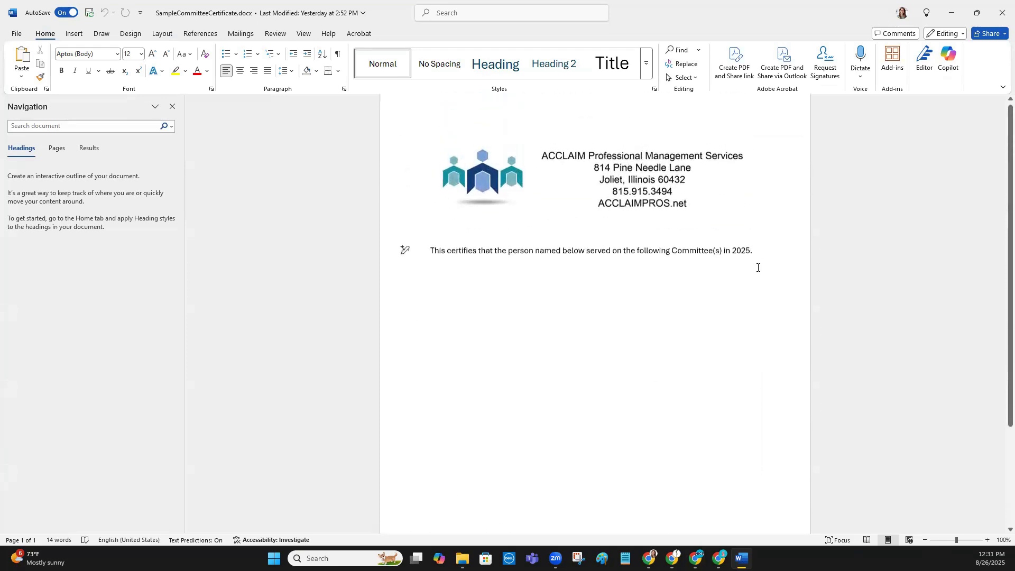
{"action": "scroll", "coordinate": [758, 267], "scroll_direction": "up", "scroll_amount": 1}
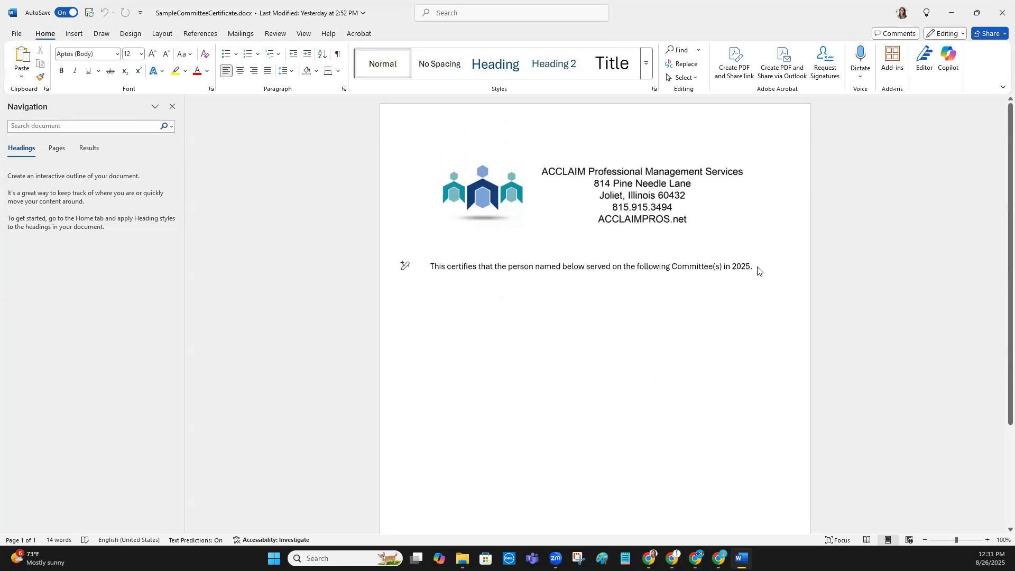
{"action": "key", "text": "ctrl+p"}
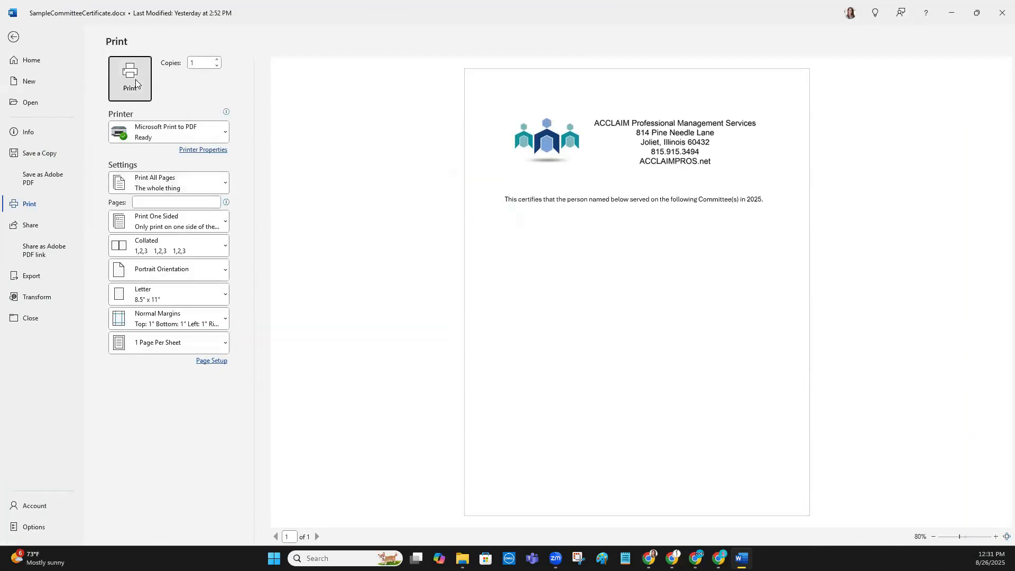
{"action": "left_click", "coordinate": [136, 83]}
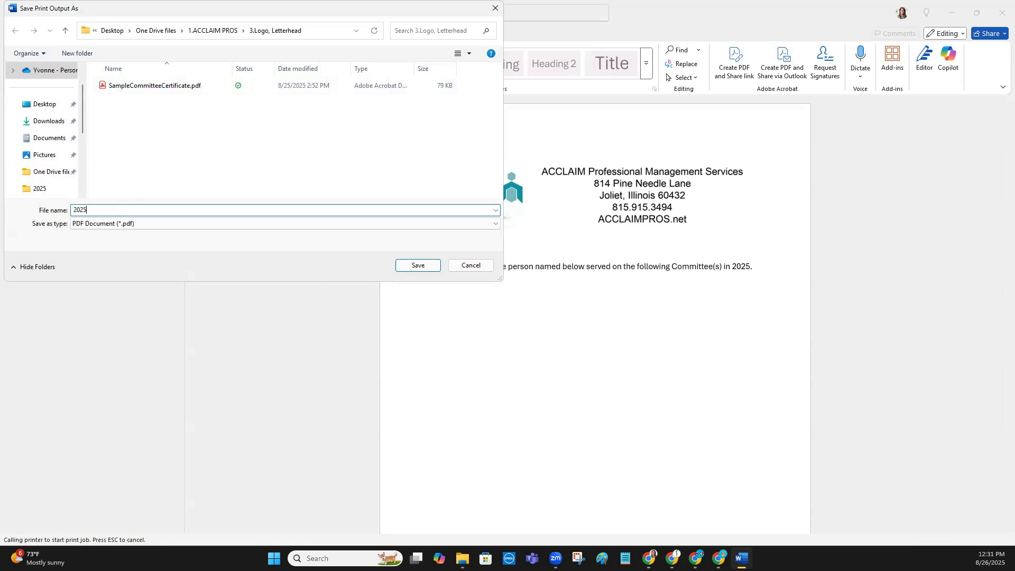
{"action": "type", "text": "CommitteeCertificate"}
{"action": "left_click", "coordinate": [419, 266]}
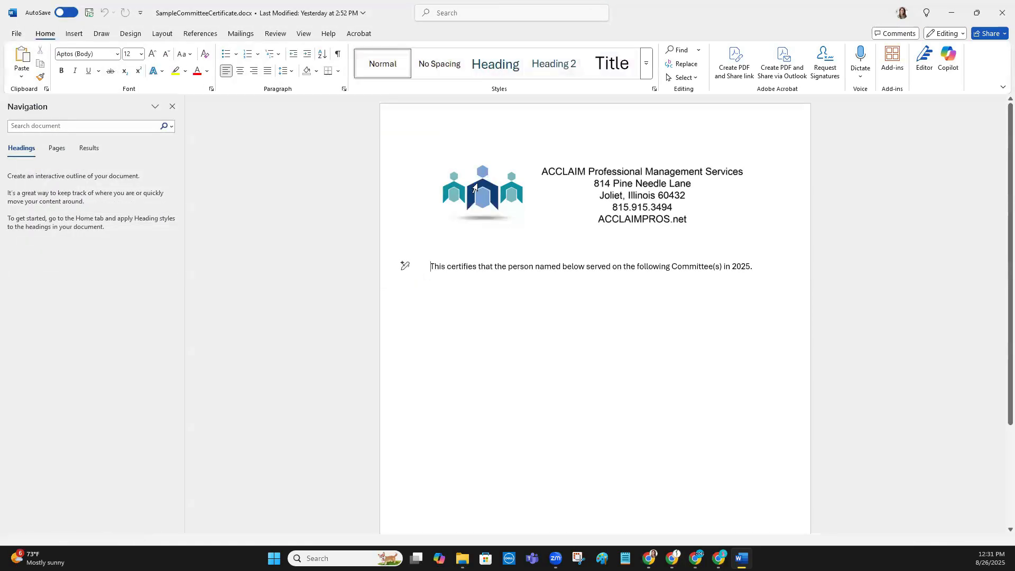
{"action": "left_click", "coordinate": [1001, 13]}
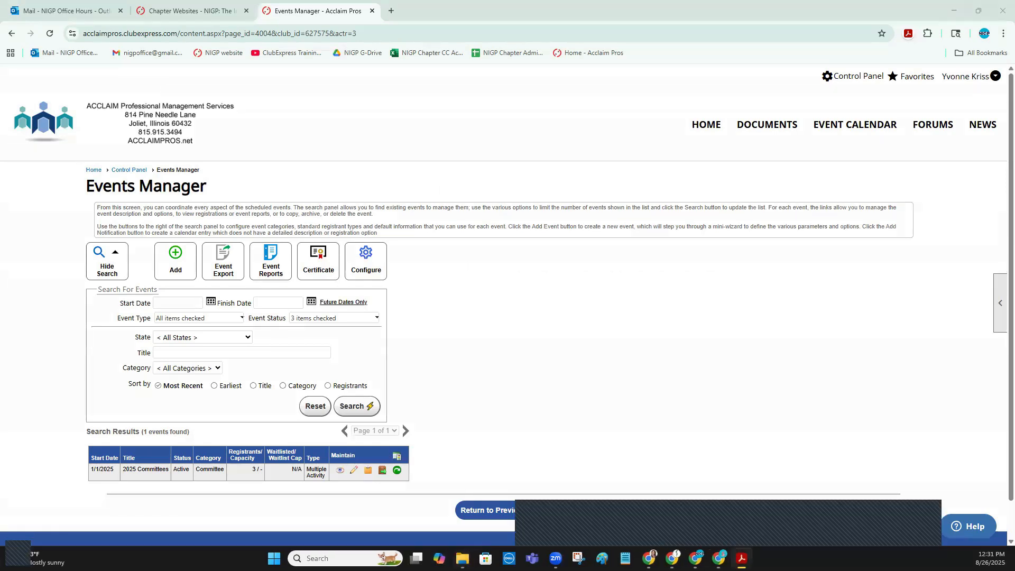
In Acrobat, convert the certificate PDF to a JPEG saved as 2025CommitteeCertificate.jpg in the 3.Logo, Letterhead folder, and close the PDF
{"action": "left_click_drag", "start_coordinate": [1014, 24], "coordinate": [536, 27]}
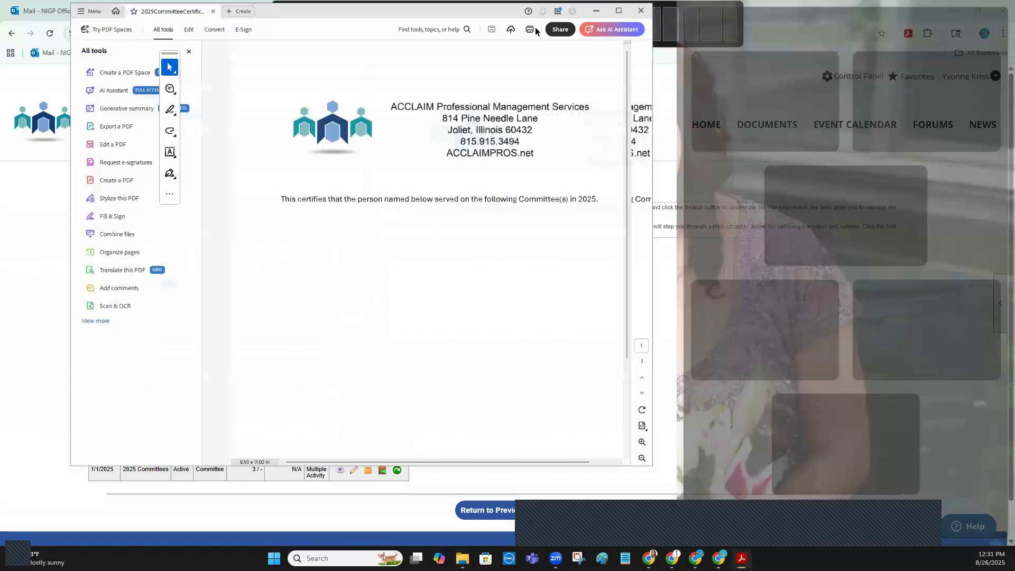
{"action": "left_click", "coordinate": [637, 10]}
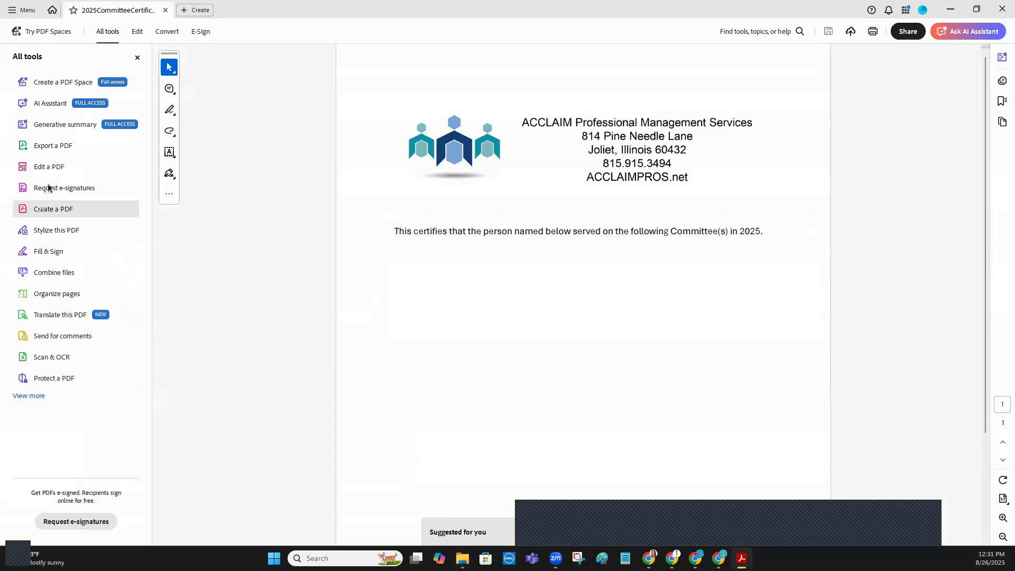
{"action": "left_click", "coordinate": [61, 146]}
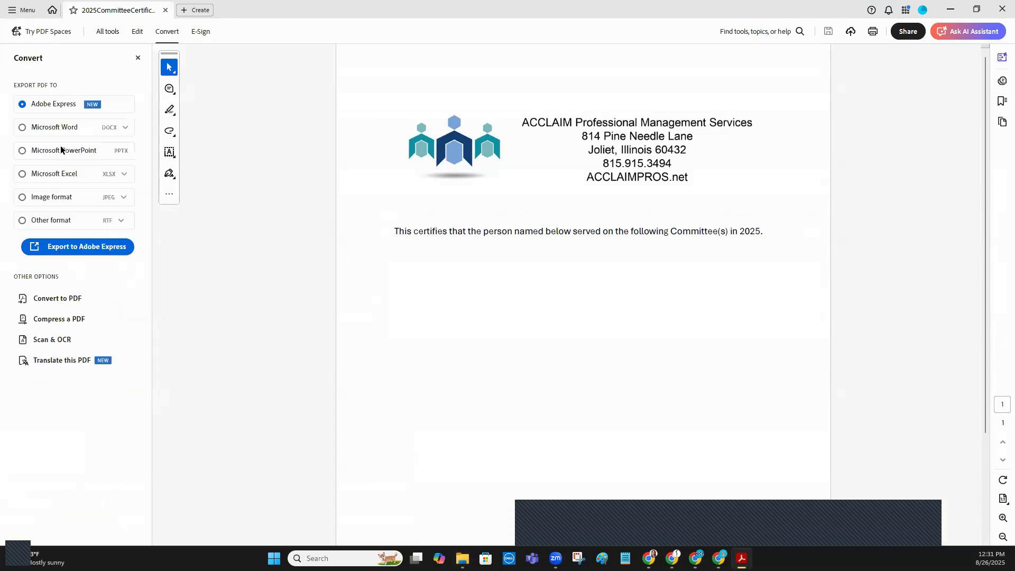
{"action": "left_click", "coordinate": [55, 197]}
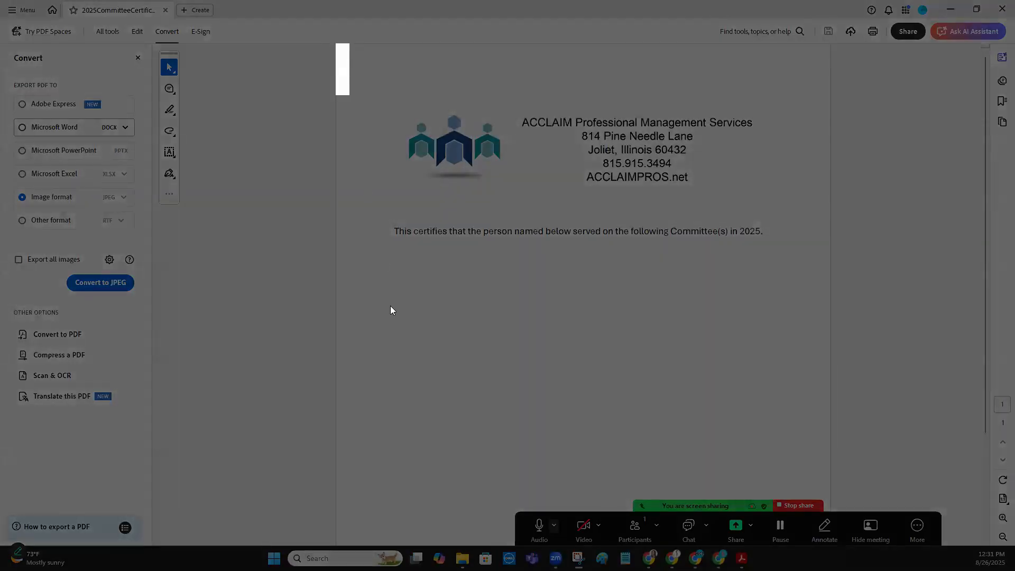
{"action": "mouse_move", "coordinate": [390, 306]}
{"action": "left_mouse_down"}
{"action": "mouse_move", "coordinate": [634, 442]}
{"action": "mouse_move", "coordinate": [830, 462]}
{"action": "left_mouse_up"}
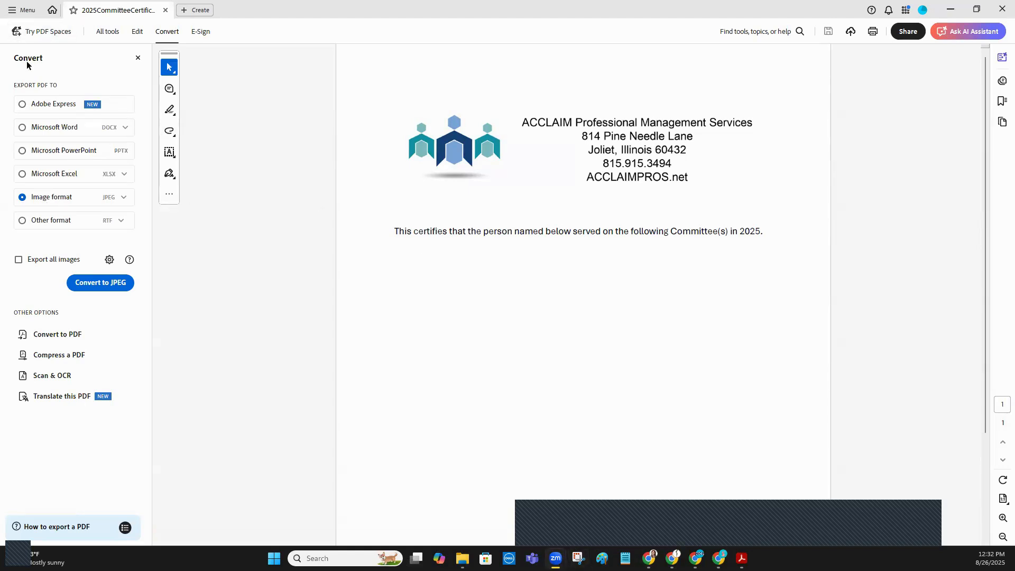
{"action": "left_click", "coordinate": [110, 284]}
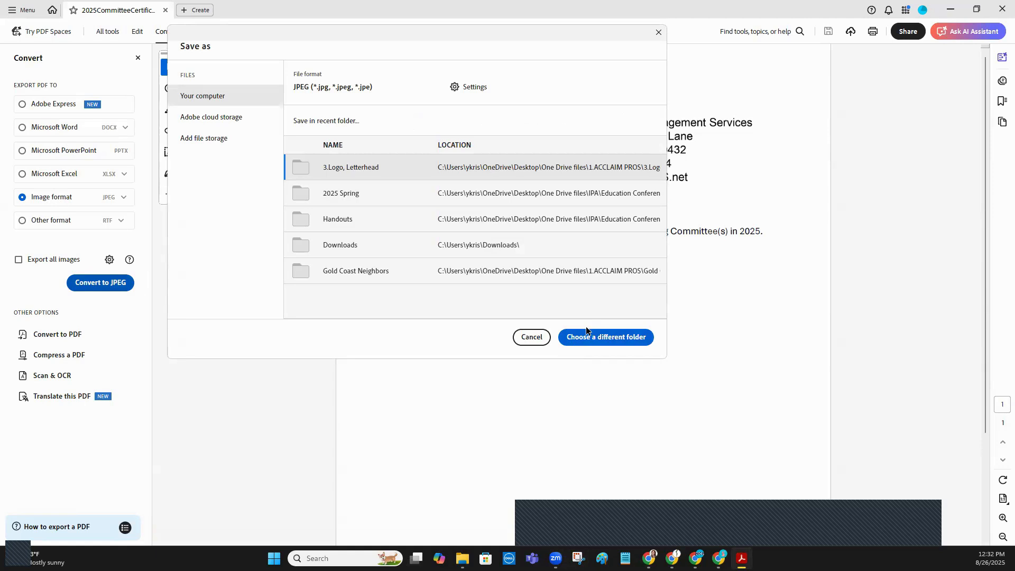
{"action": "left_click", "coordinate": [435, 168]}
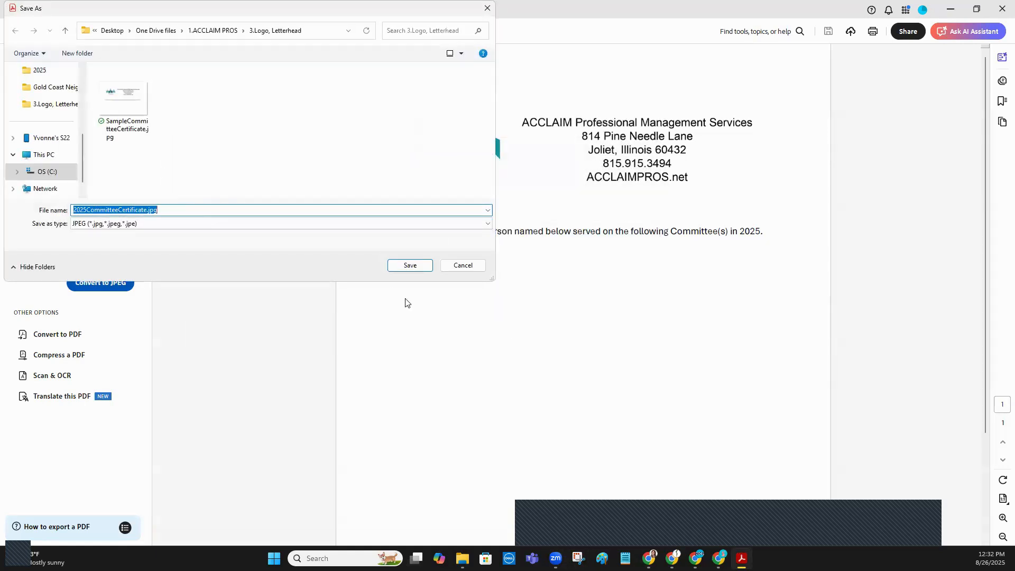
{"action": "left_click", "coordinate": [412, 266]}
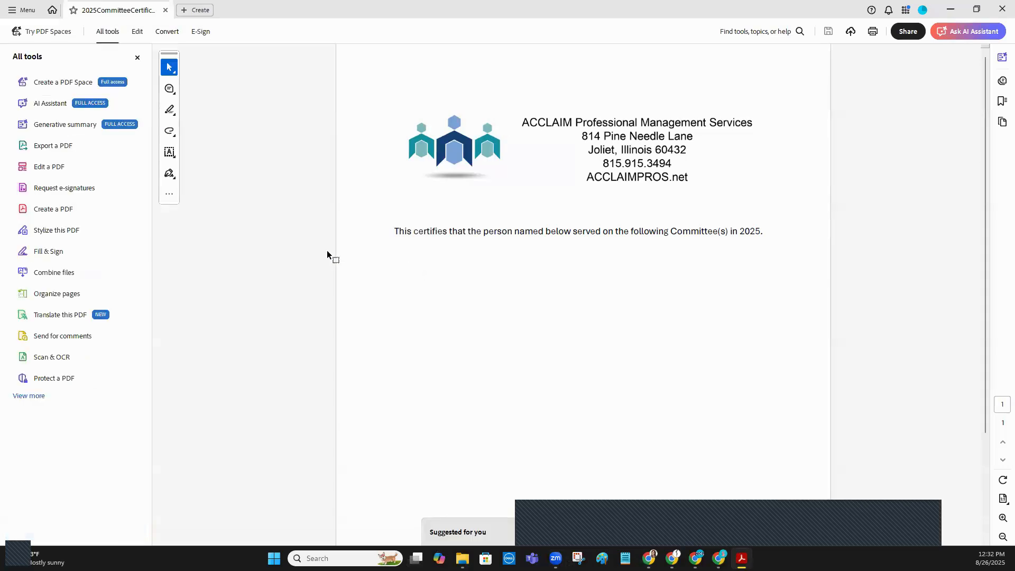
{"action": "left_click", "coordinate": [1002, 10]}
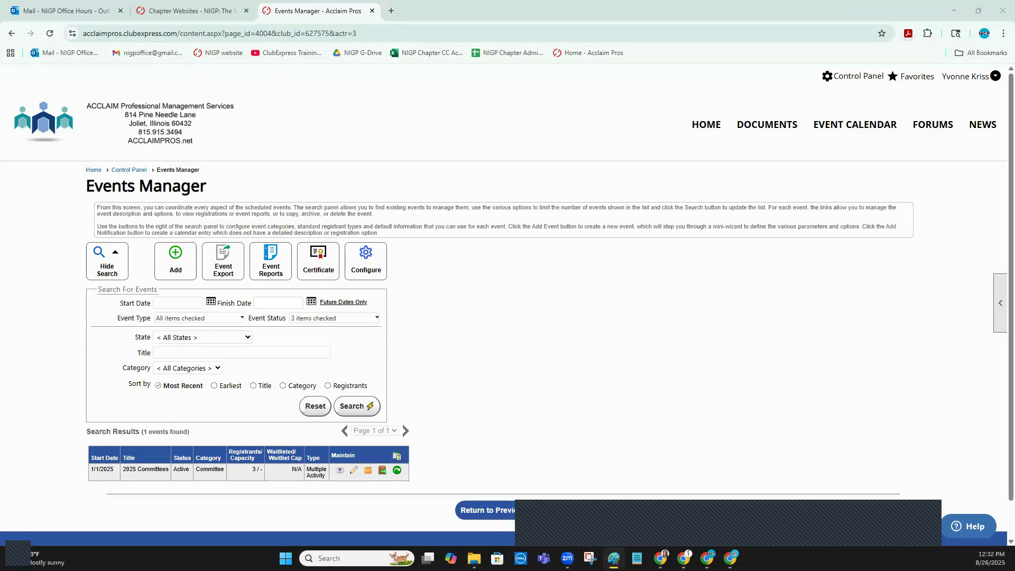
Switch to Paint and open 2025CommitteeCertificate.jpg from the 3.Logo, Letterhead folder
{"action": "left_click", "coordinate": [708, 559]}
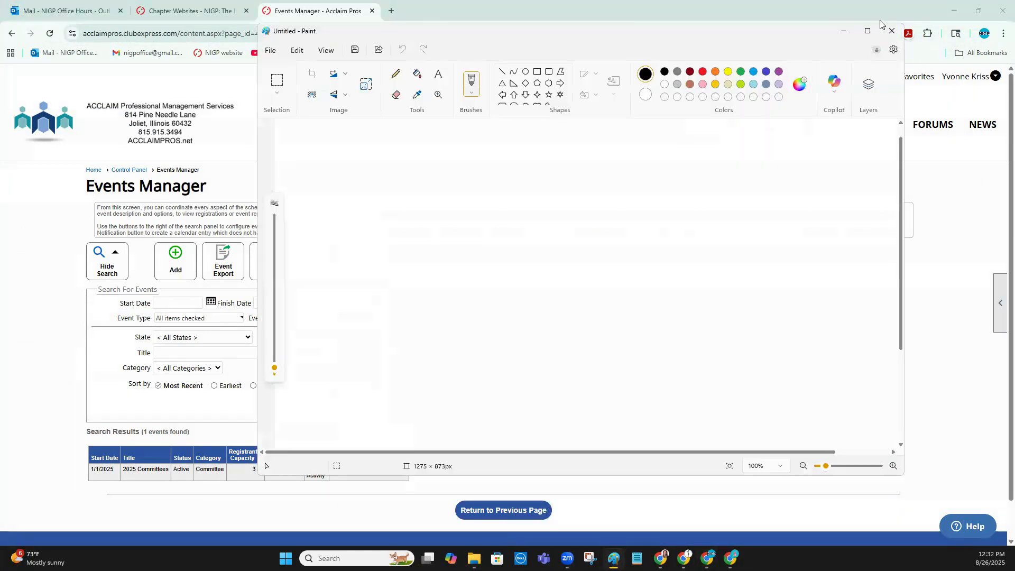
{"action": "left_click", "coordinate": [871, 31]}
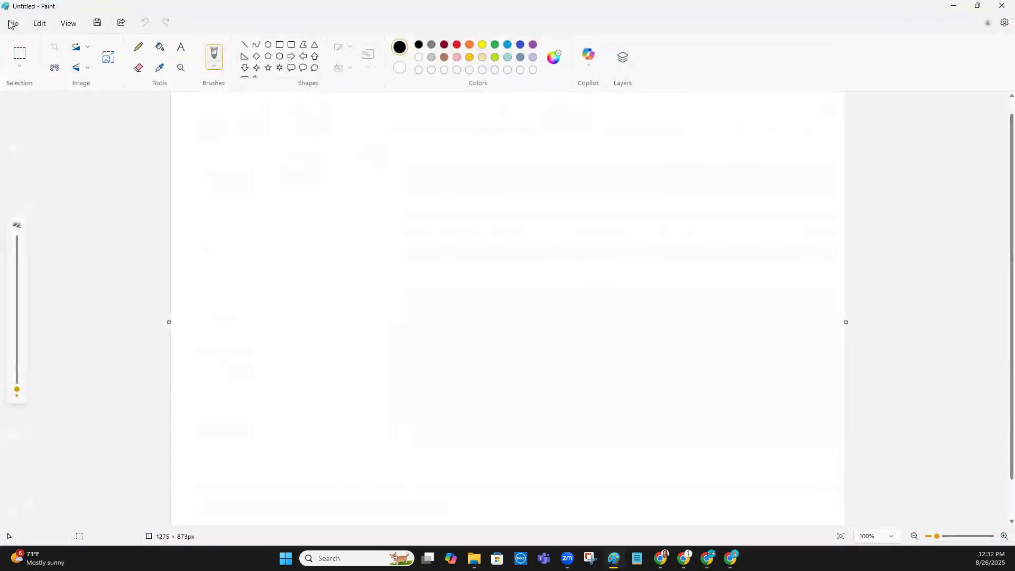
{"action": "left_click", "coordinate": [12, 24]}
{"action": "left_click", "coordinate": [31, 56]}
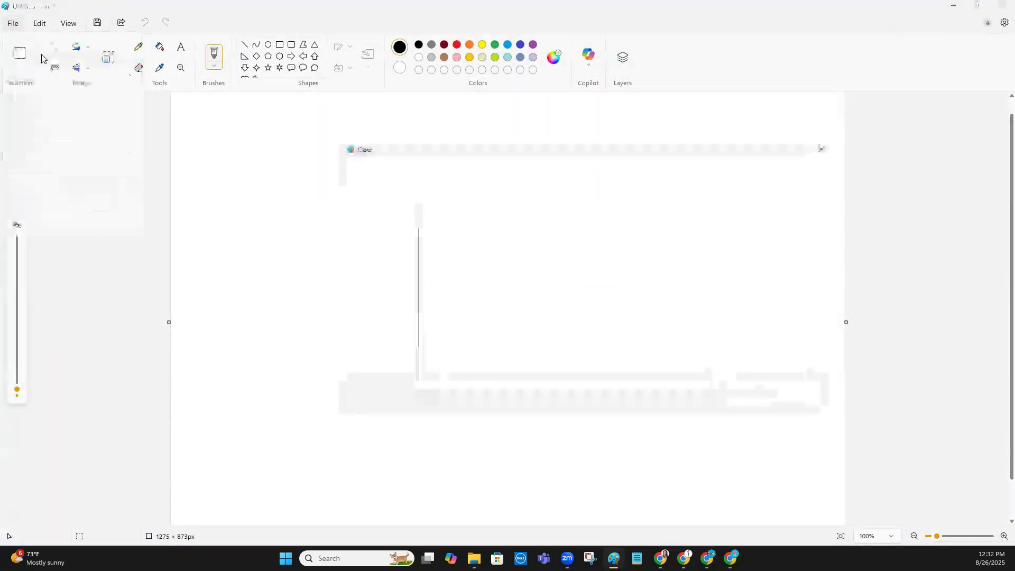
{"action": "left_click", "coordinate": [466, 234]}
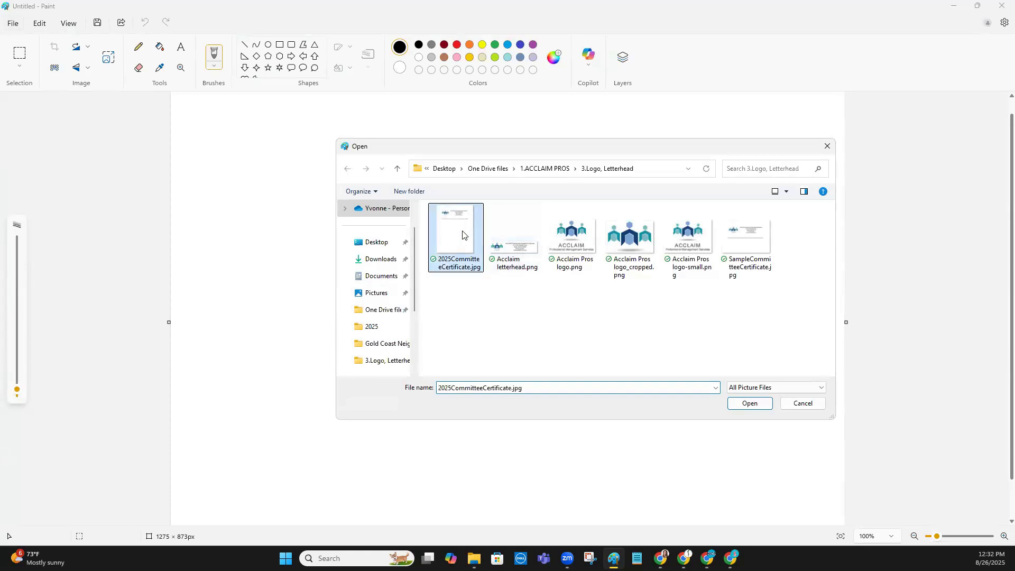
{"action": "left_click", "coordinate": [753, 404]}
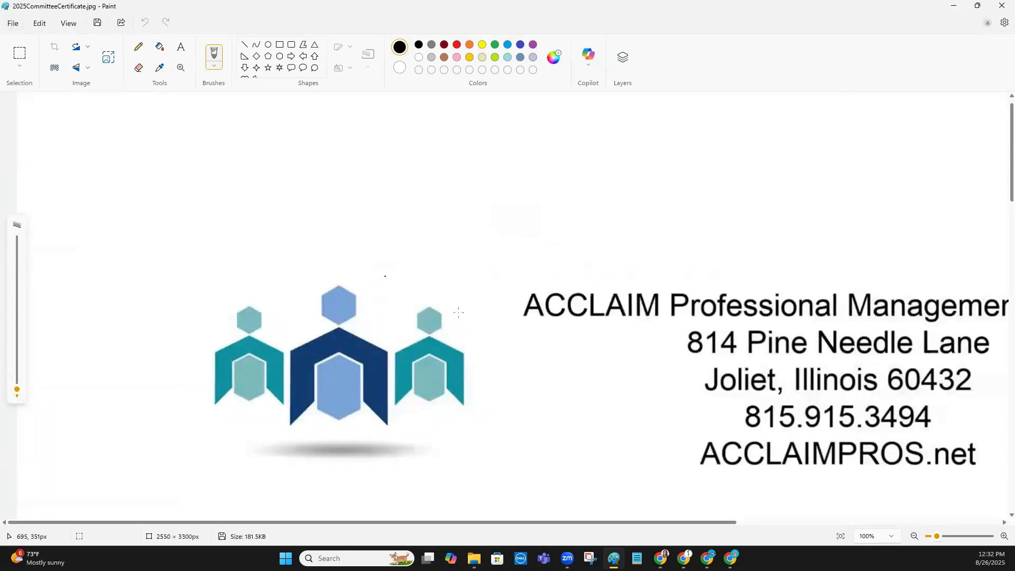
Resize the certificate image to 50 percent horizontally and vertically, and inspect the whole resized page
{"action": "left_click", "coordinate": [110, 62]}
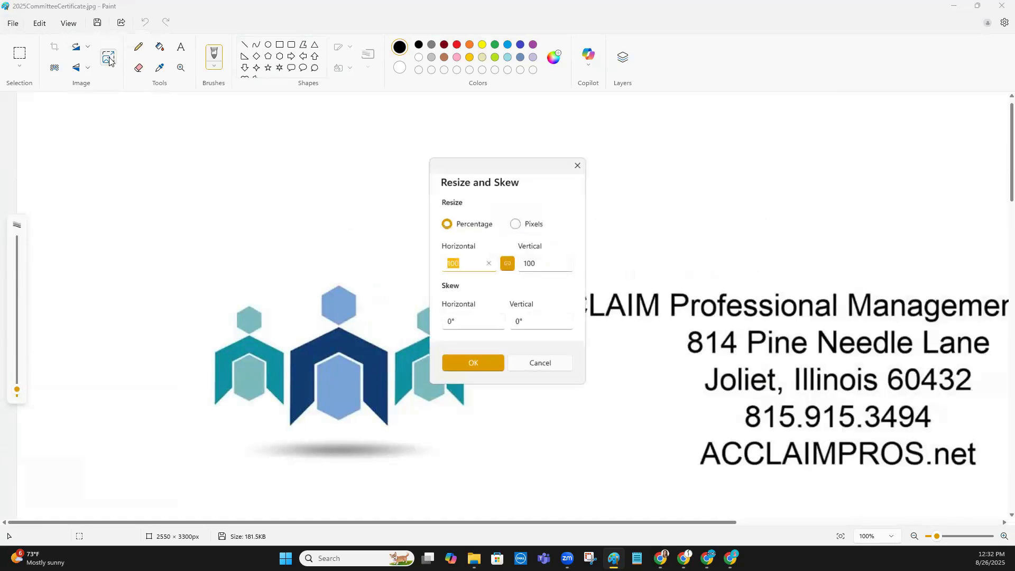
{"action": "left_click", "coordinate": [467, 263]}
{"action": "double_click", "coordinate": [453, 264]}
{"action": "type", "text": "50"}
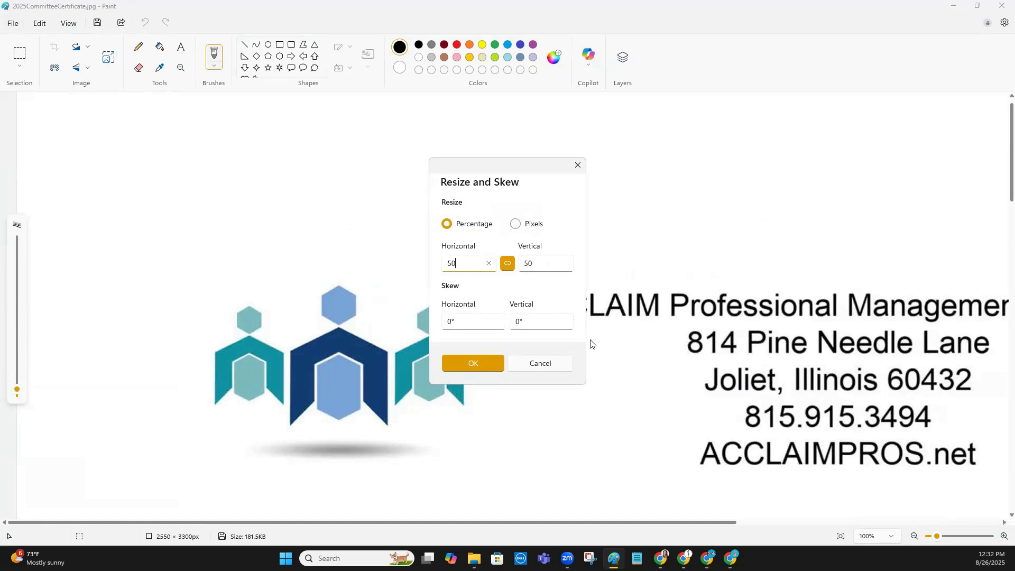
{"action": "left_click", "coordinate": [482, 369]}
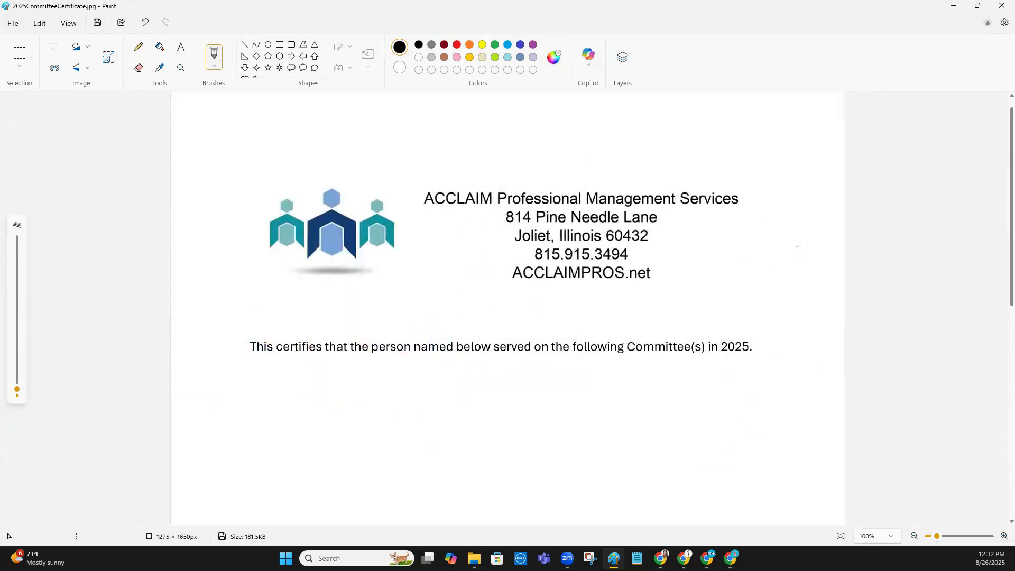
{"action": "scroll", "coordinate": [810, 247], "scroll_direction": "down", "scroll_amount": 10}
{"action": "scroll", "coordinate": [815, 250], "scroll_direction": "up", "scroll_amount": 10}
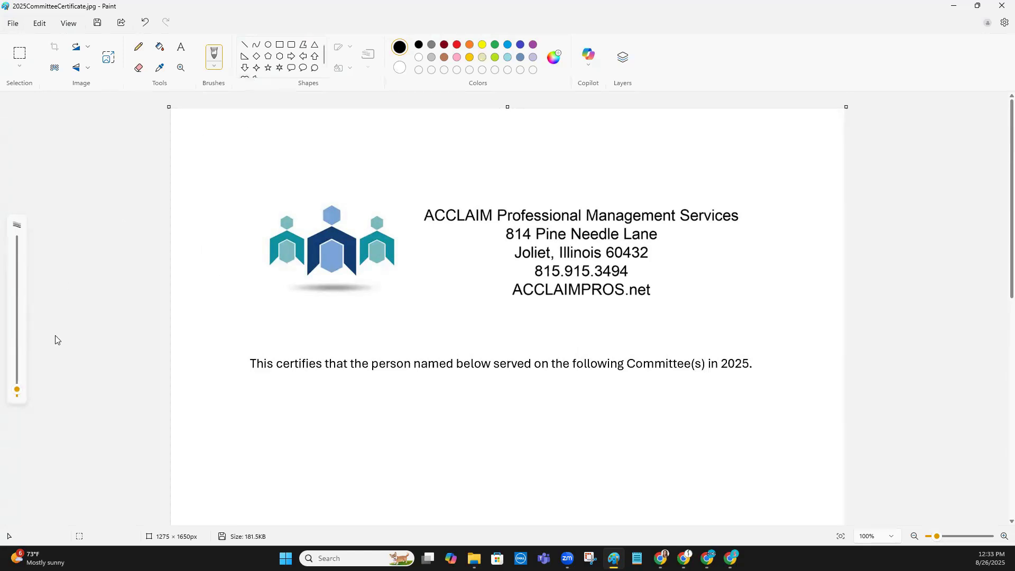
{"action": "scroll", "coordinate": [615, 214], "scroll_direction": "down", "scroll_amount": 2, "text": "ctrl"}
{"action": "scroll", "coordinate": [616, 214], "scroll_direction": "down", "scroll_amount": 3, "text": "ctrl"}
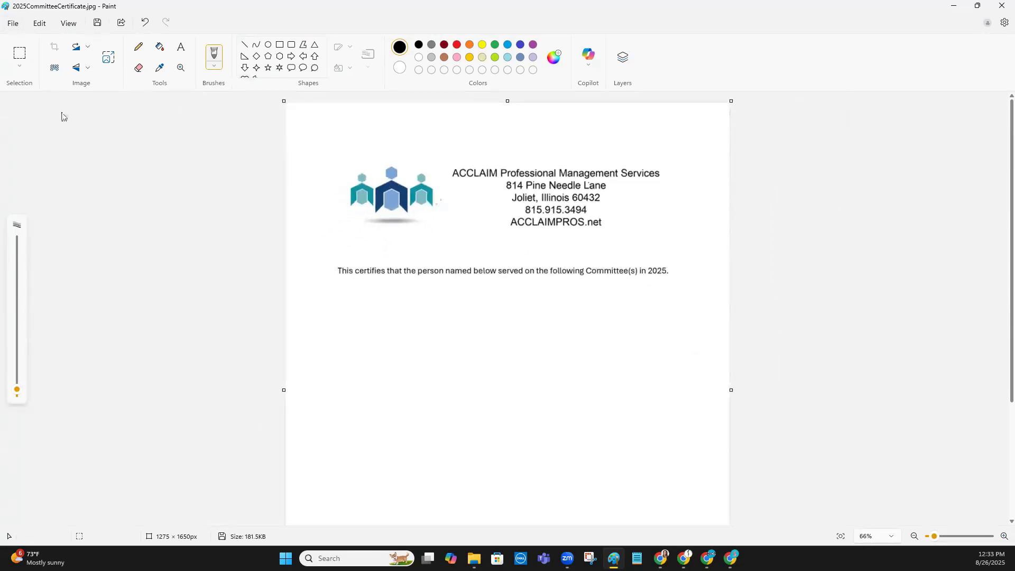
Trim the blank lower part of the certificate canvas to a height of about 1142 px, save the image, and close Paint
{"action": "key", "text": "ctrl+a"}
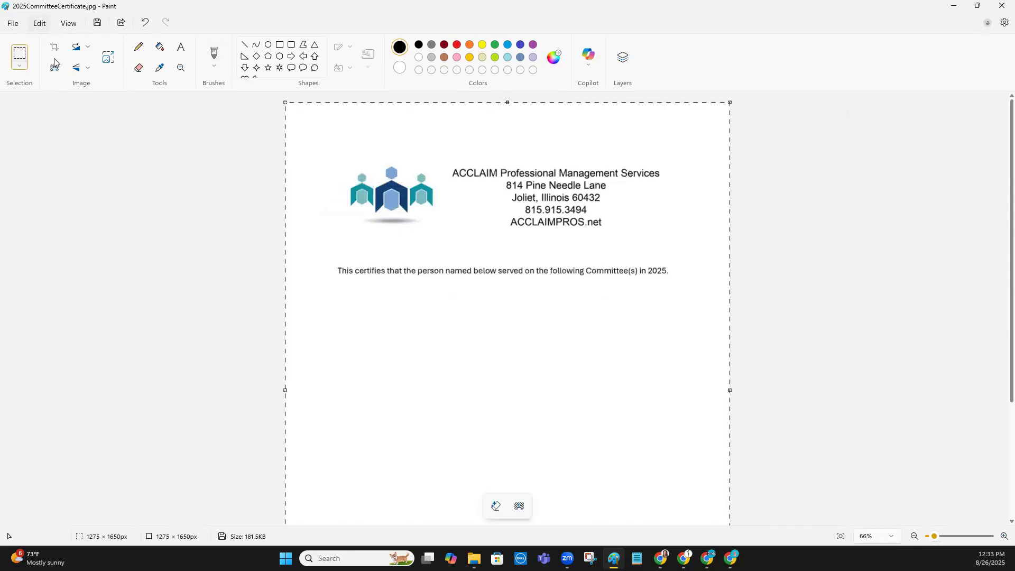
{"action": "key", "text": "Escape"}
{"action": "scroll", "coordinate": [503, 453], "scroll_direction": "down", "scroll_amount": 3}
{"action": "left_click_drag", "start_coordinate": [508, 515], "coordinate": [525, 339]}
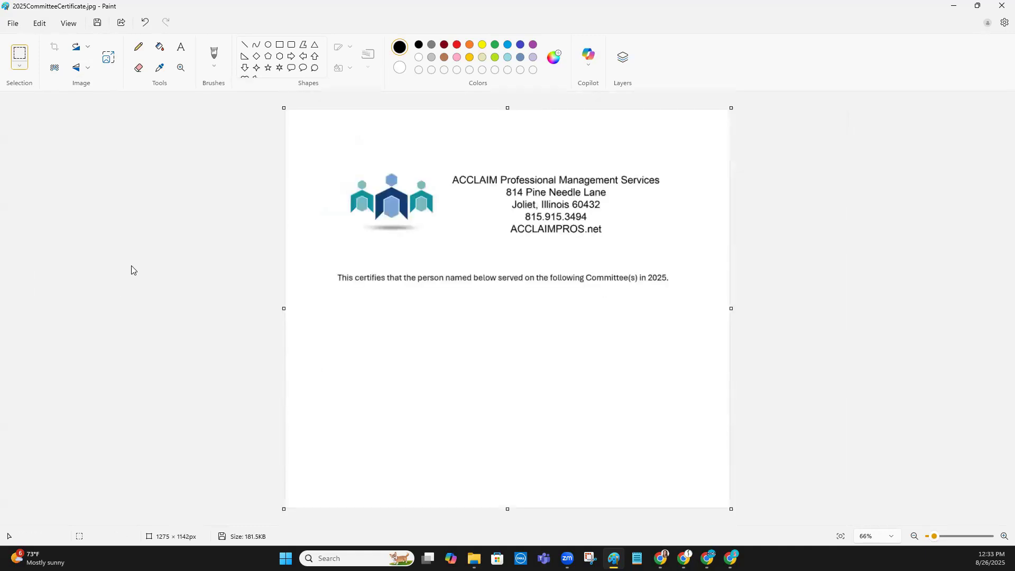
{"action": "left_click", "coordinate": [98, 26]}
{"action": "left_click", "coordinate": [1000, 7]}
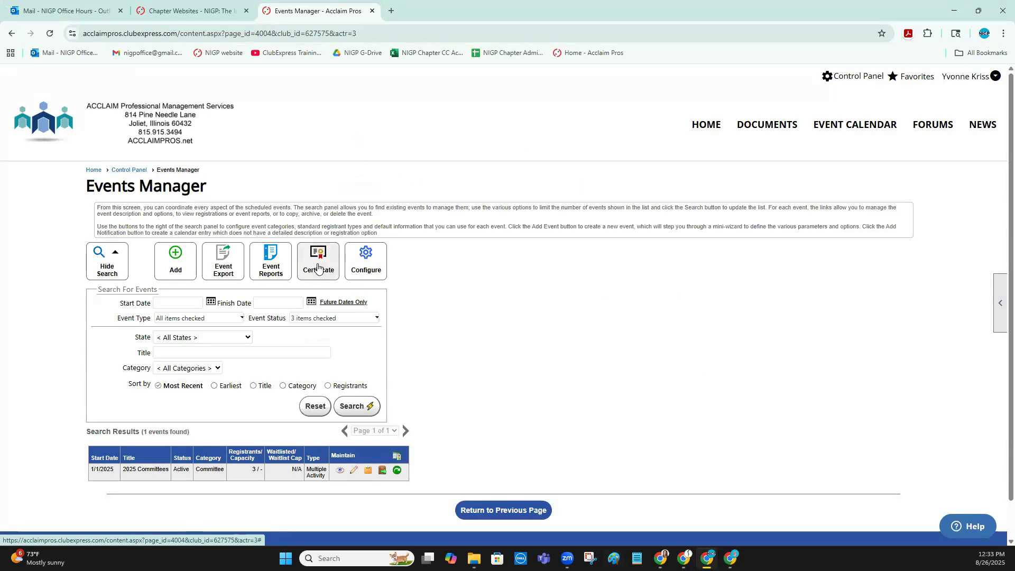
In Events Manager, start a new certificate graphic and upload 2025CommitteeCertificate.jpg from the 3.Logo, Letterhead folder as its background
{"action": "left_click", "coordinate": [317, 269]}
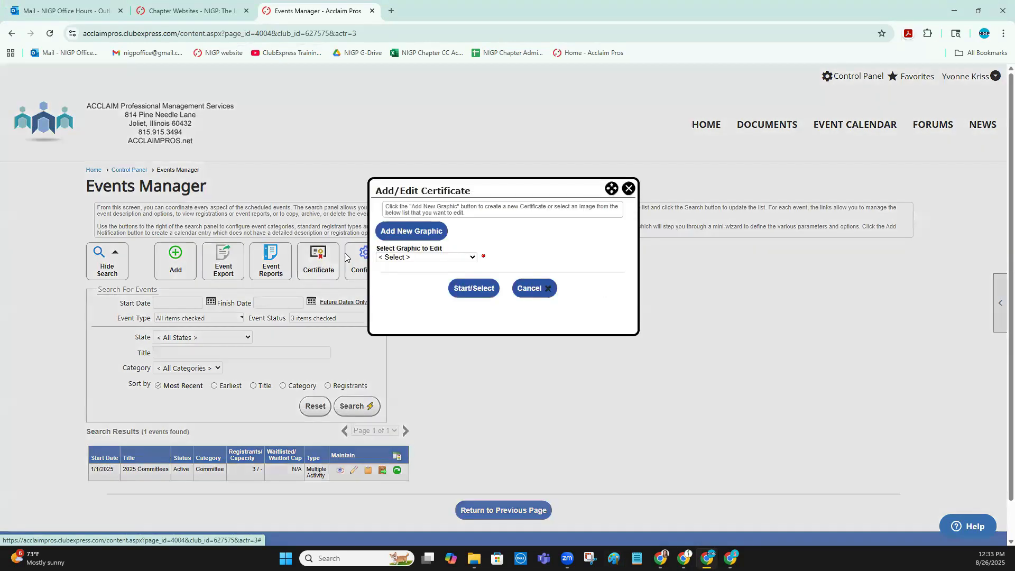
{"action": "left_click", "coordinate": [413, 234]}
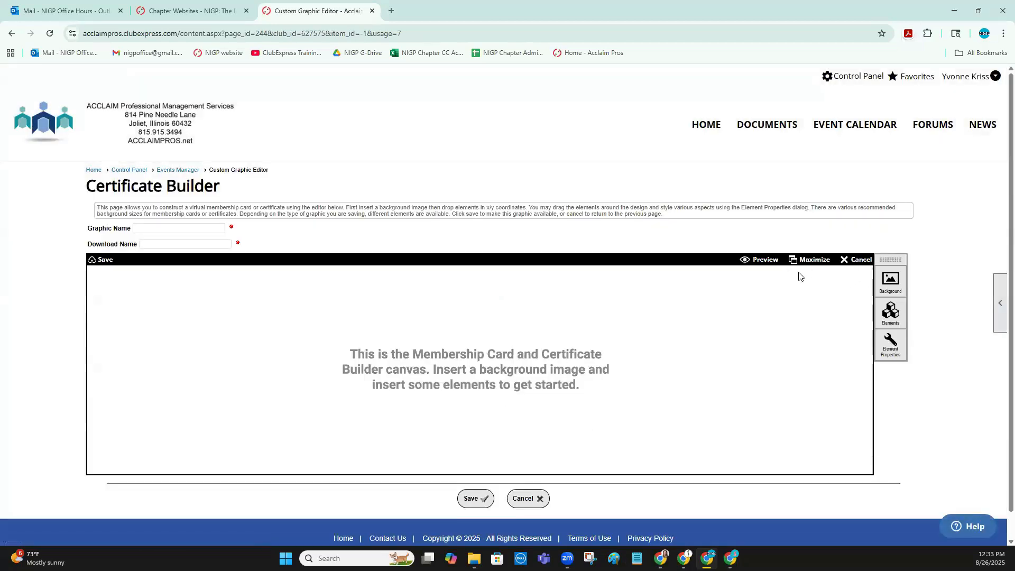
{"action": "left_click", "coordinate": [891, 282]}
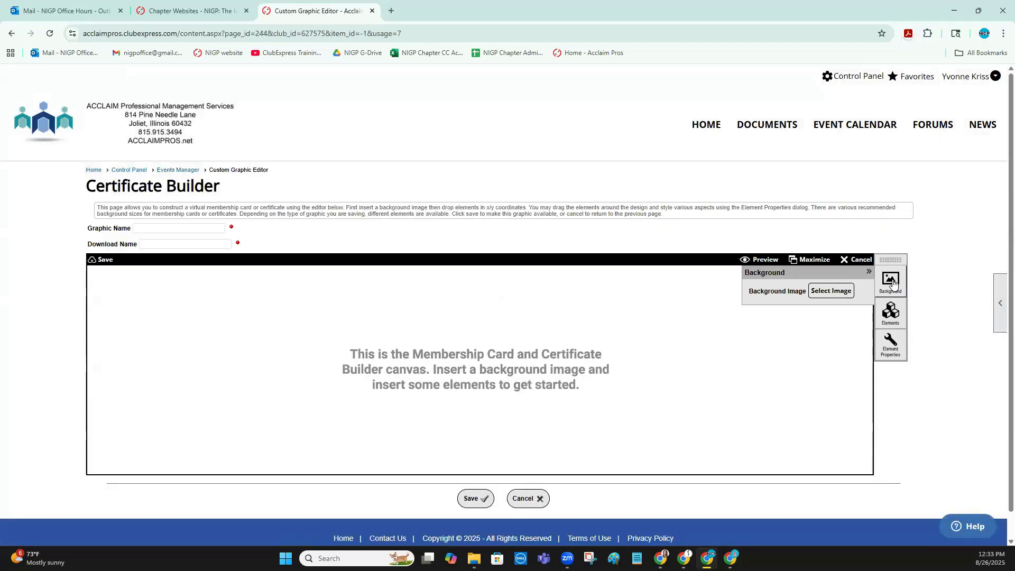
{"action": "left_click", "coordinate": [831, 291]}
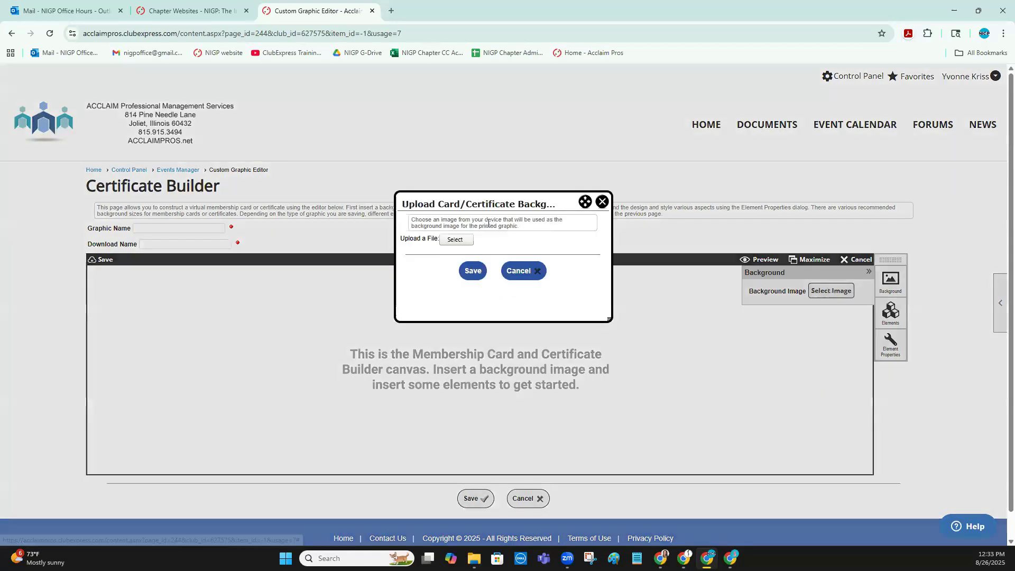
{"action": "left_click", "coordinate": [443, 241]}
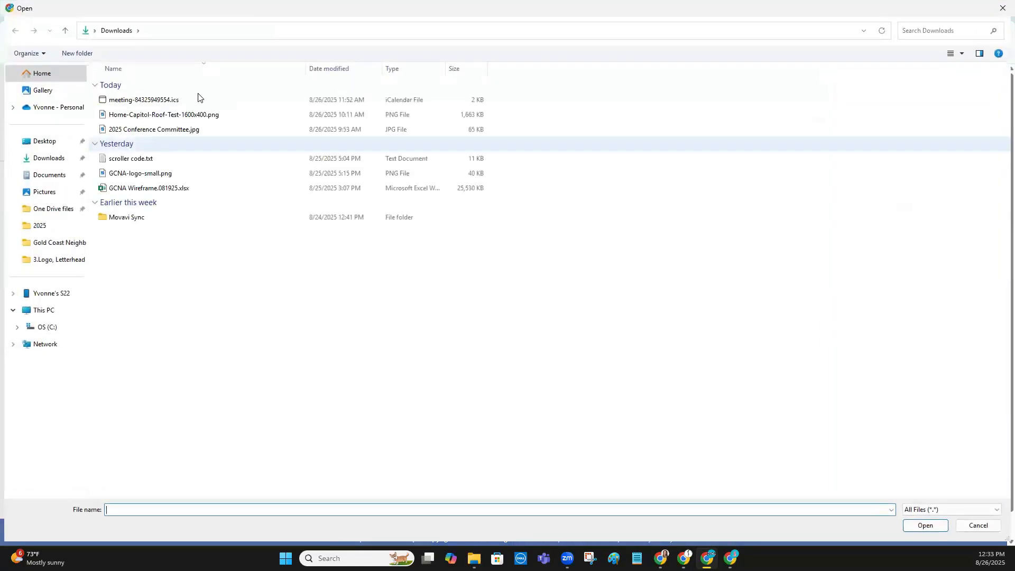
{"action": "left_click", "coordinate": [62, 259]}
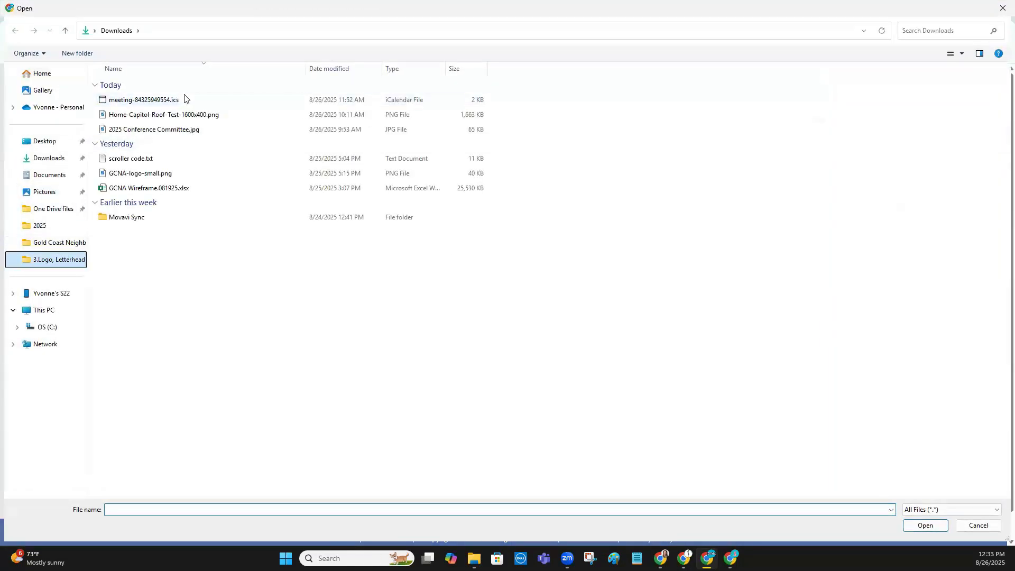
{"action": "left_click", "coordinate": [132, 100]}
{"action": "left_click", "coordinate": [911, 530]}
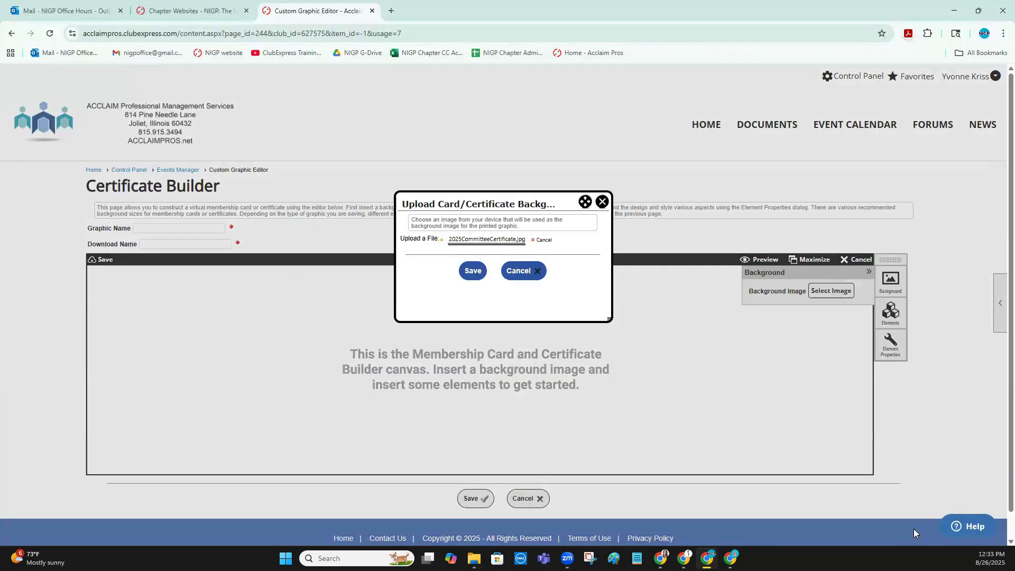
{"action": "left_click", "coordinate": [473, 271]}
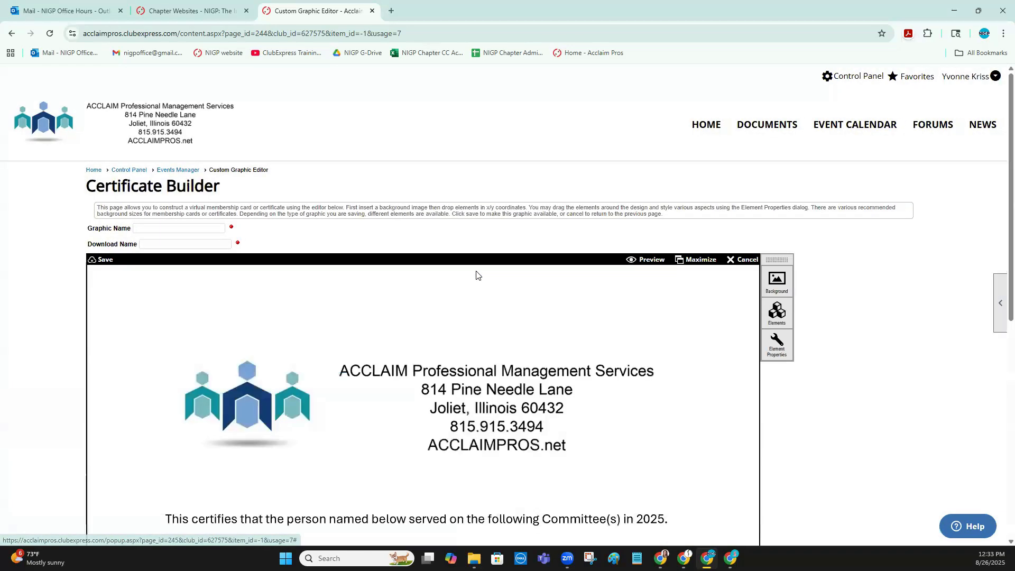
Set the graphic name to 2025CommitteeCertificate and the download name to 2025 Committee Certificate
{"action": "scroll", "coordinate": [677, 282], "scroll_direction": "down", "scroll_amount": 3}
{"action": "scroll", "coordinate": [686, 282], "scroll_direction": "down", "scroll_amount": 5}
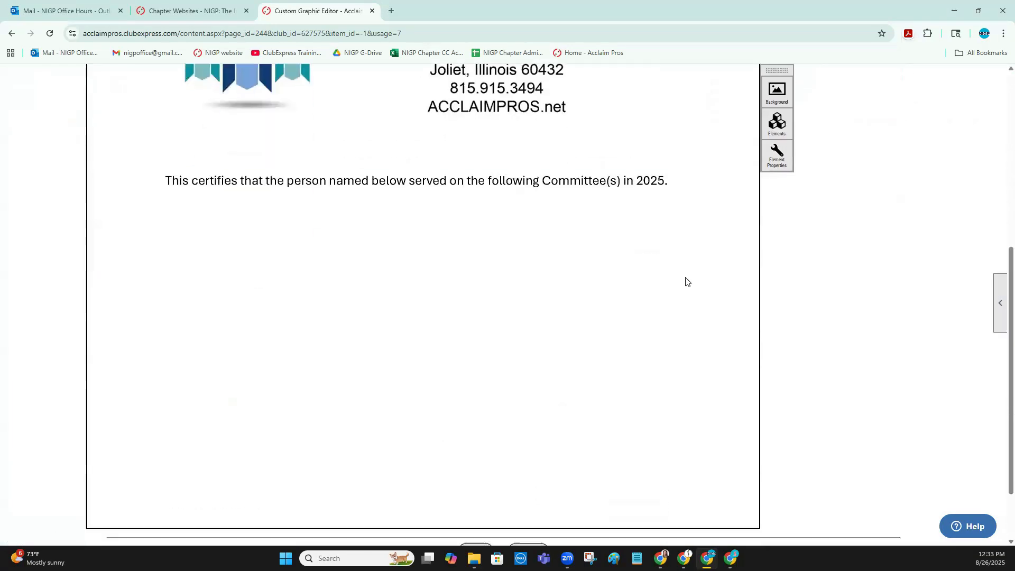
{"action": "scroll", "coordinate": [686, 282], "scroll_direction": "up", "scroll_amount": 2}
{"action": "scroll", "coordinate": [686, 282], "scroll_direction": "up", "scroll_amount": 5}
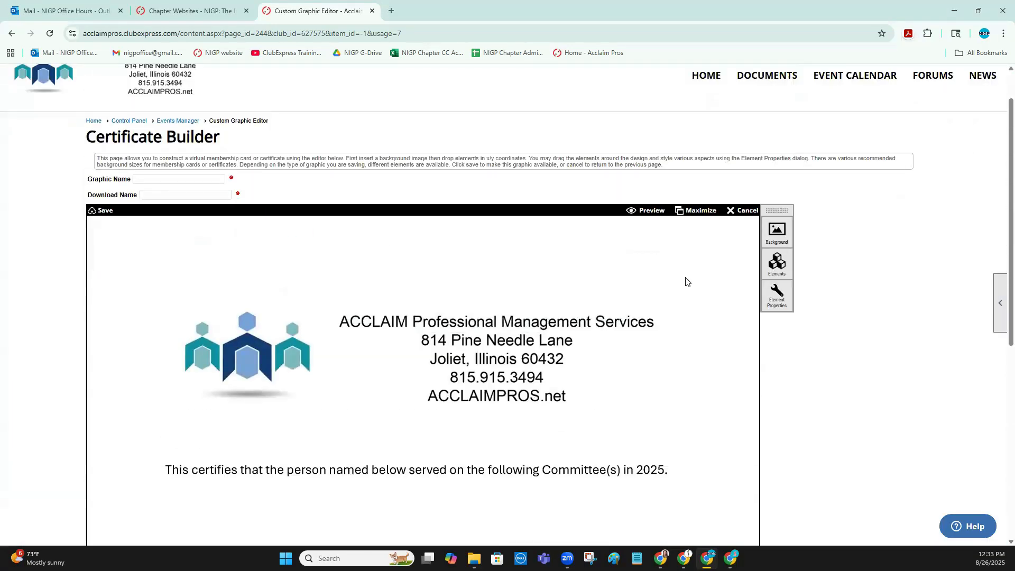
{"action": "left_click", "coordinate": [163, 178]}
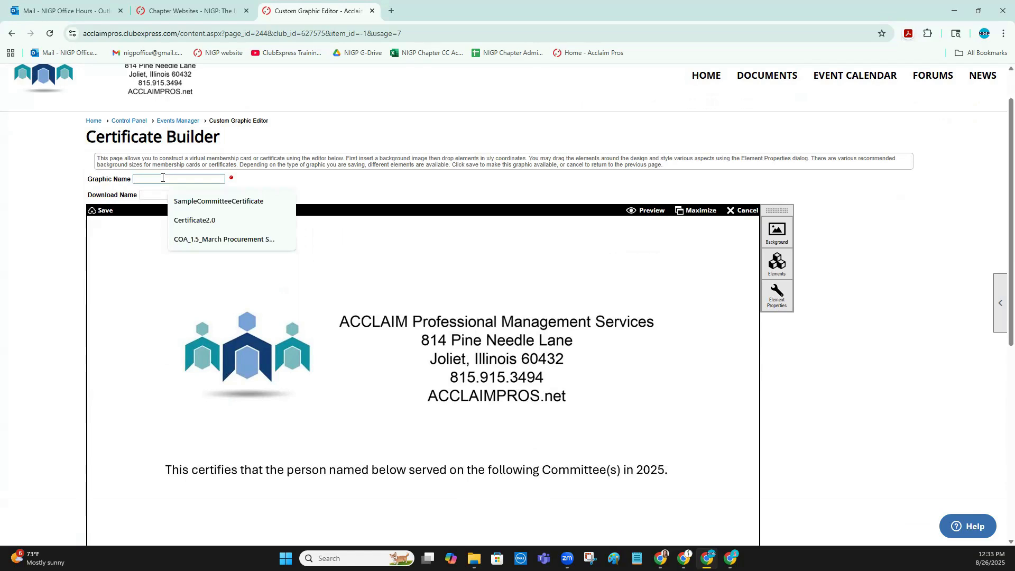
{"action": "type", "text": "2025CommitteeCertificate"}
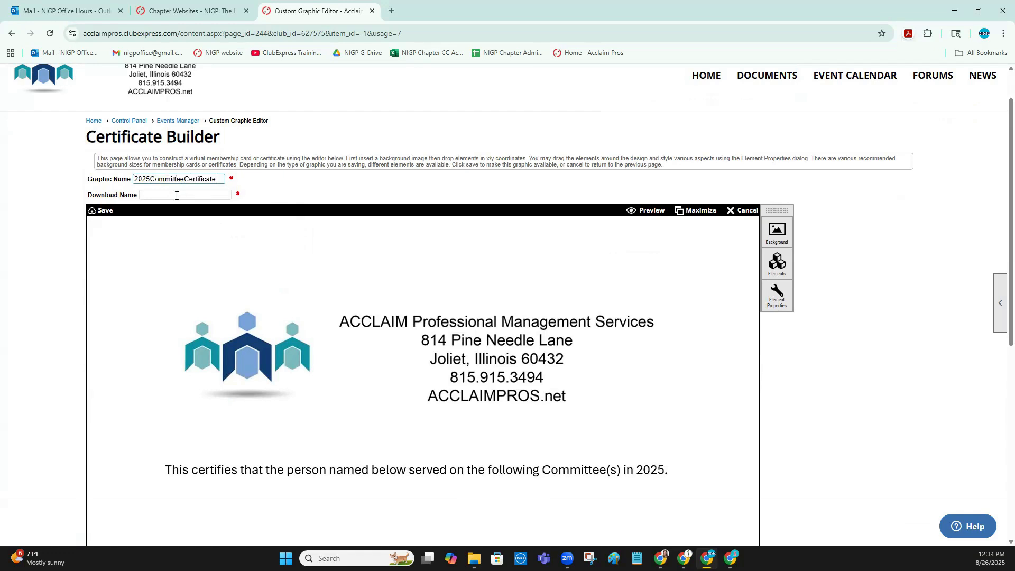
{"action": "left_click", "coordinate": [177, 195]}
{"action": "type", "text": "2025"}
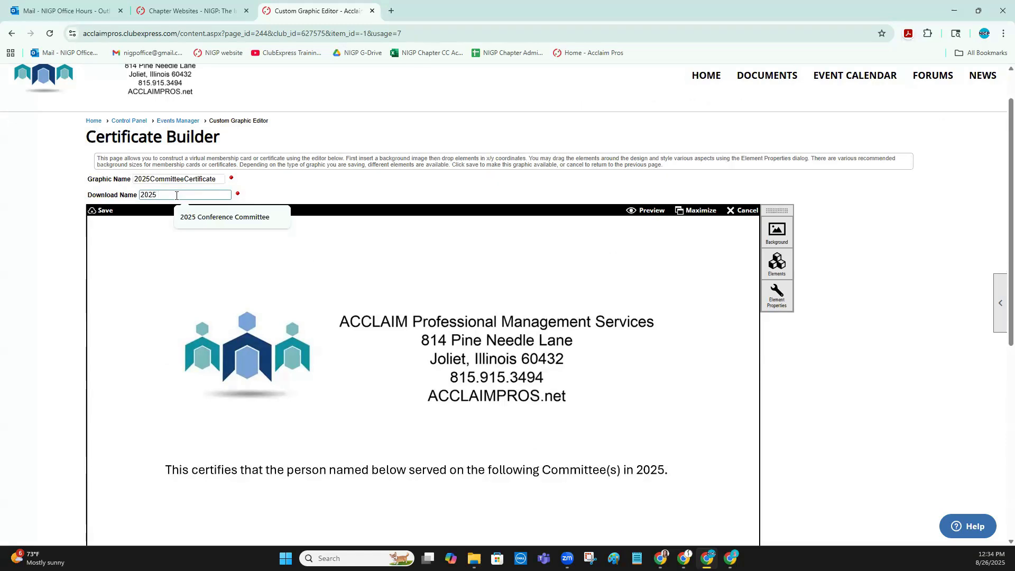
{"action": "type", "text": " Committee Certificate"}
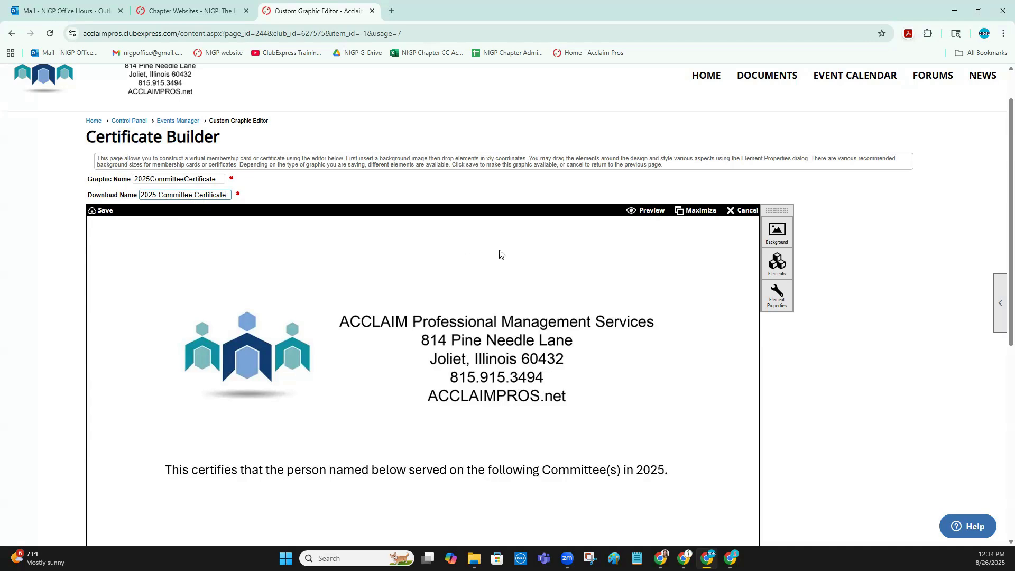
Insert an Attendee Name element and place it below the certification sentence at about X 166, Y 539 px
{"action": "scroll", "coordinate": [547, 251], "scroll_direction": "down", "scroll_amount": 3}
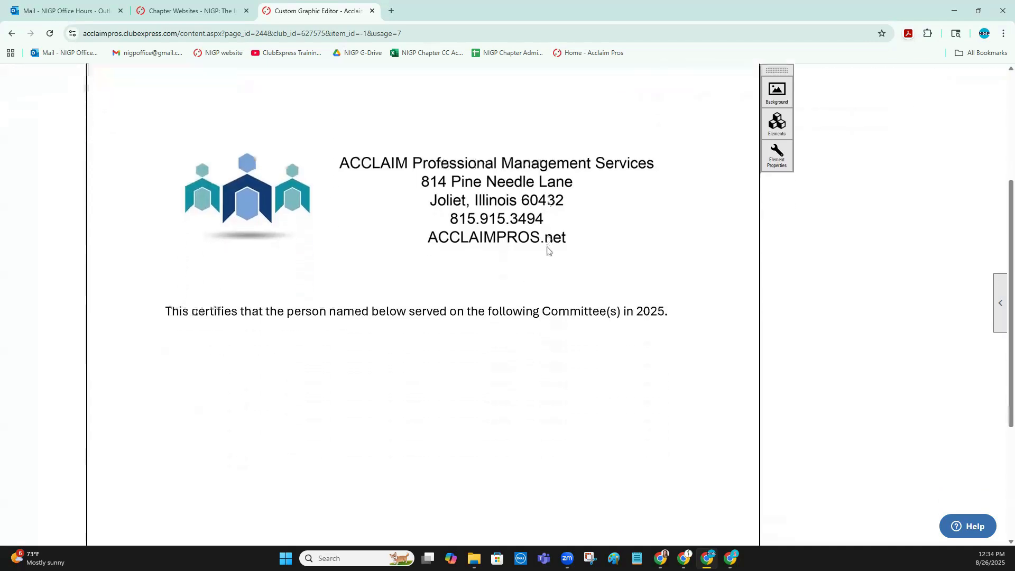
{"action": "scroll", "coordinate": [628, 224], "scroll_direction": "up", "scroll_amount": 2}
{"action": "left_click", "coordinate": [773, 211]}
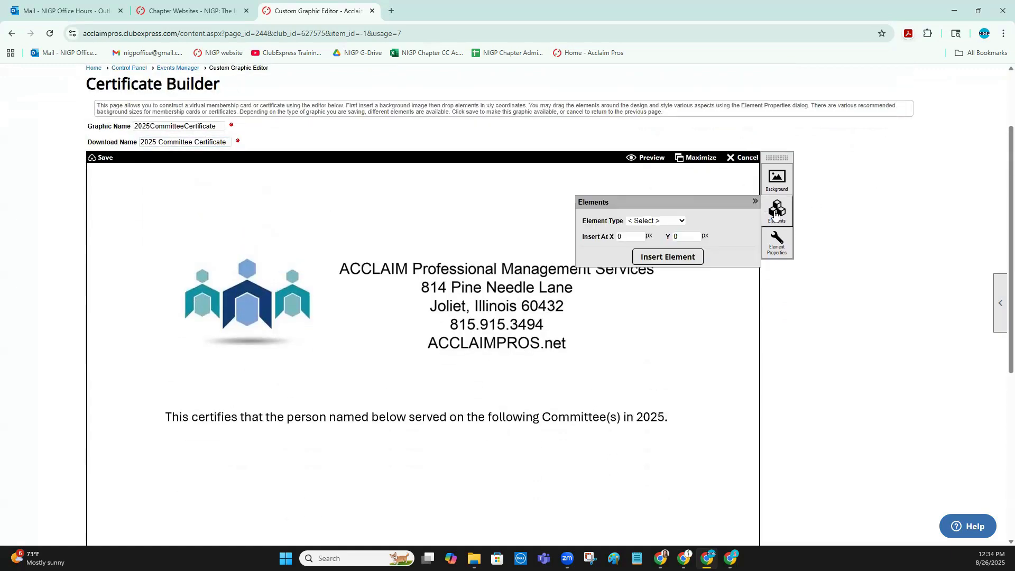
{"action": "left_click", "coordinate": [659, 221]}
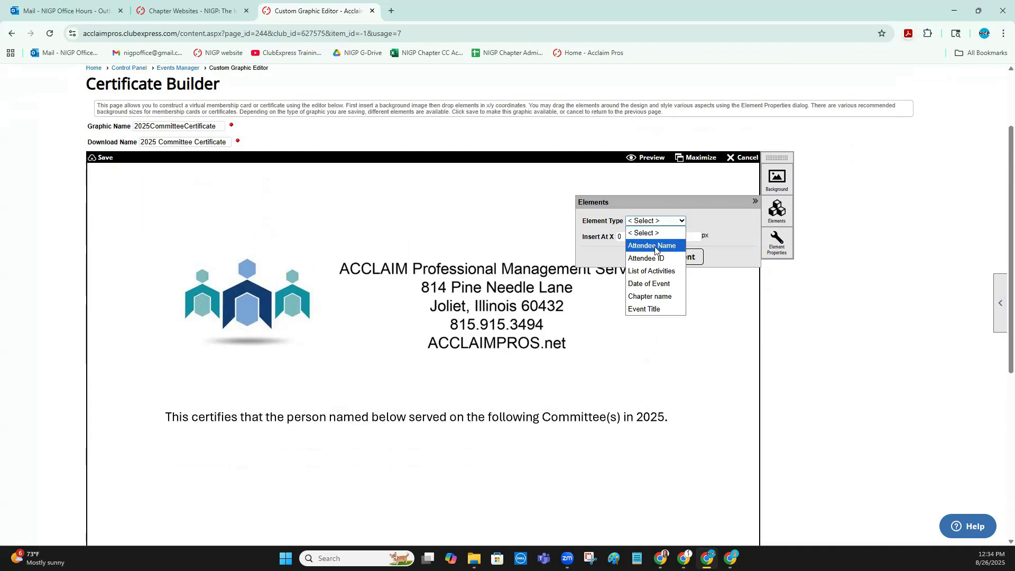
{"action": "left_click", "coordinate": [655, 246]}
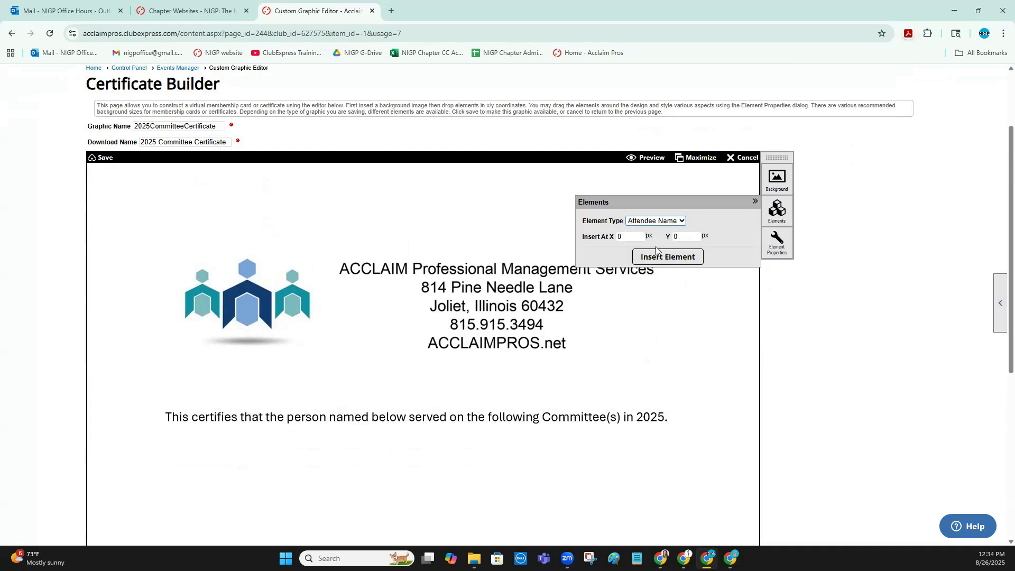
{"action": "left_click", "coordinate": [660, 257]}
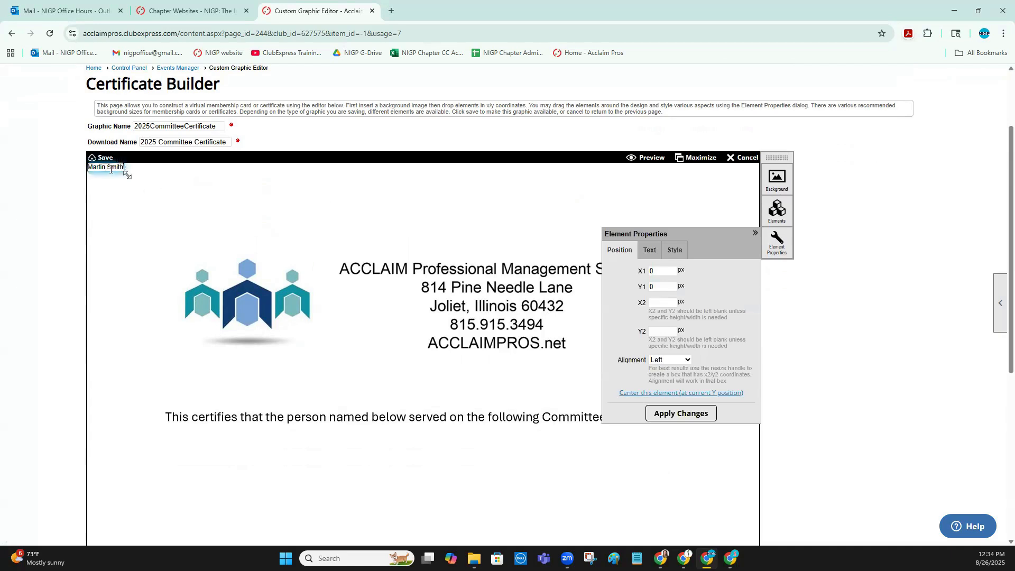
{"action": "left_click_drag", "start_coordinate": [133, 224], "coordinate": [207, 453]}
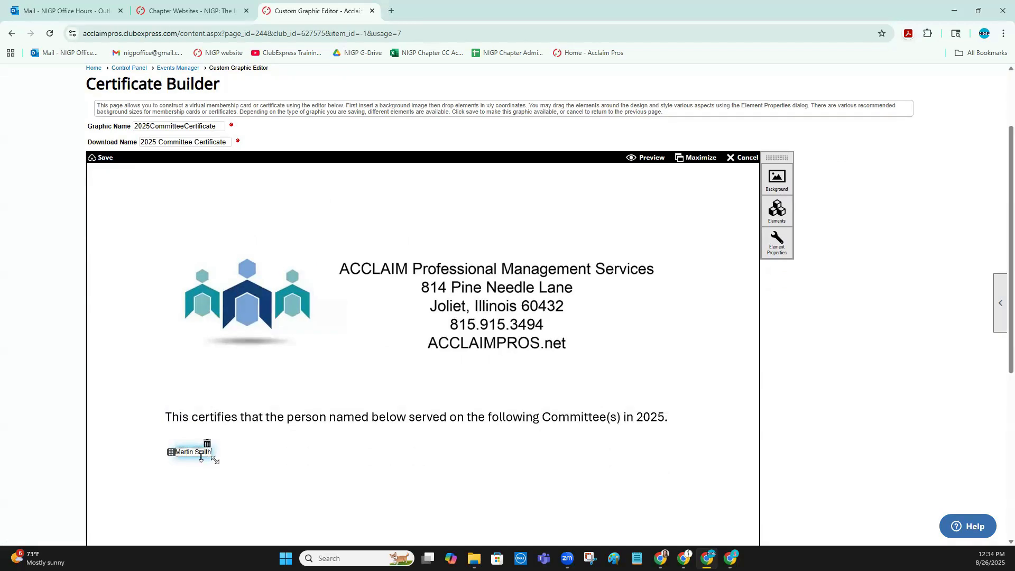
Set the attendee name element's text size to 24px and apply the change
{"action": "left_click", "coordinate": [172, 453]}
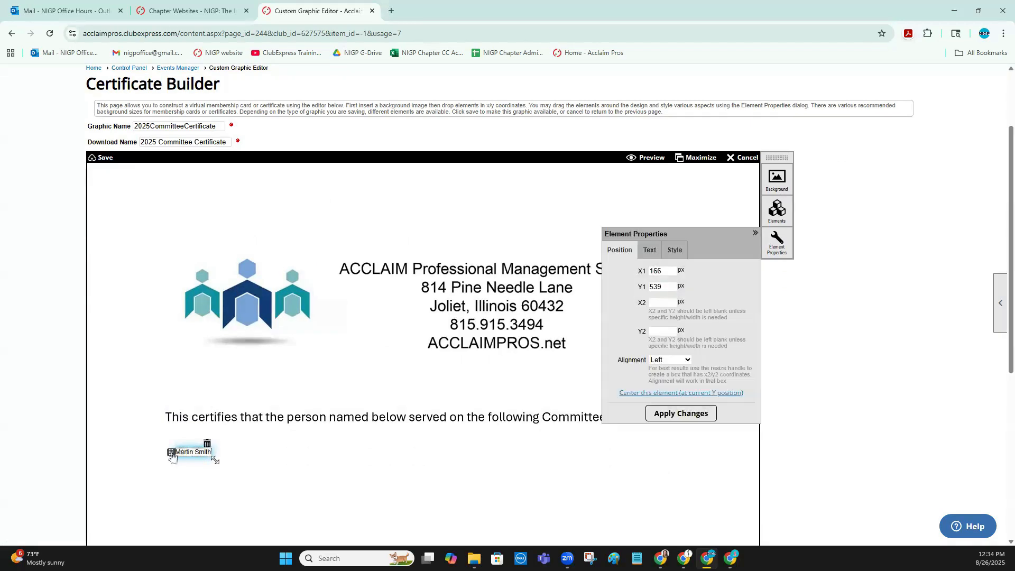
{"action": "left_click", "coordinate": [659, 249]}
{"action": "left_click", "coordinate": [674, 249]}
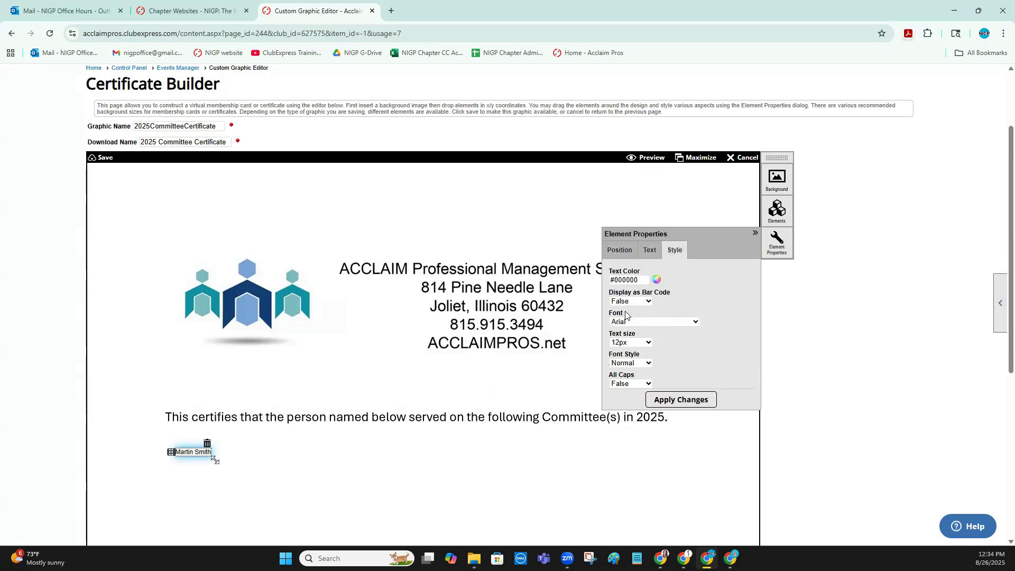
{"action": "left_click", "coordinate": [636, 345]}
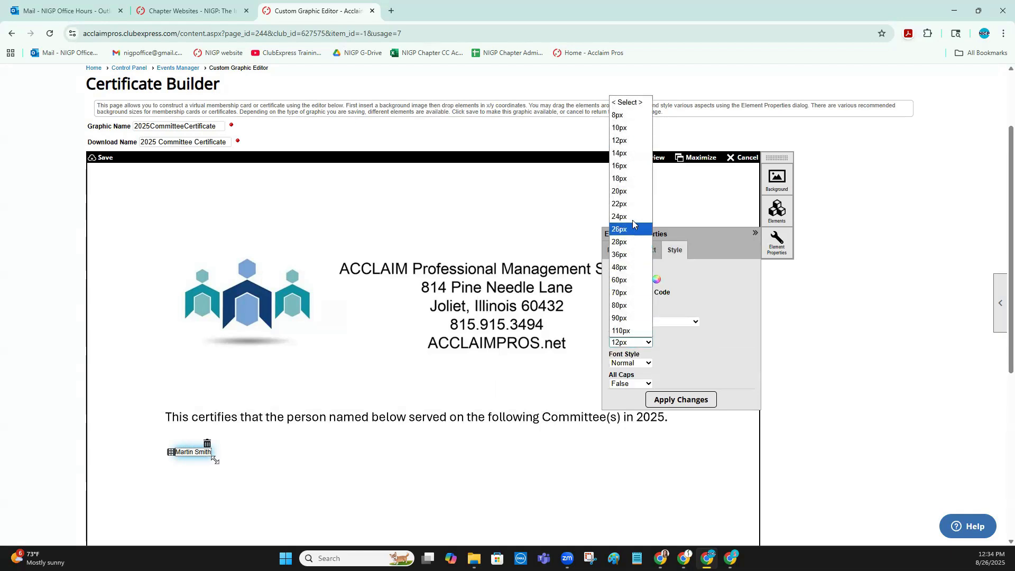
{"action": "left_click", "coordinate": [634, 216]}
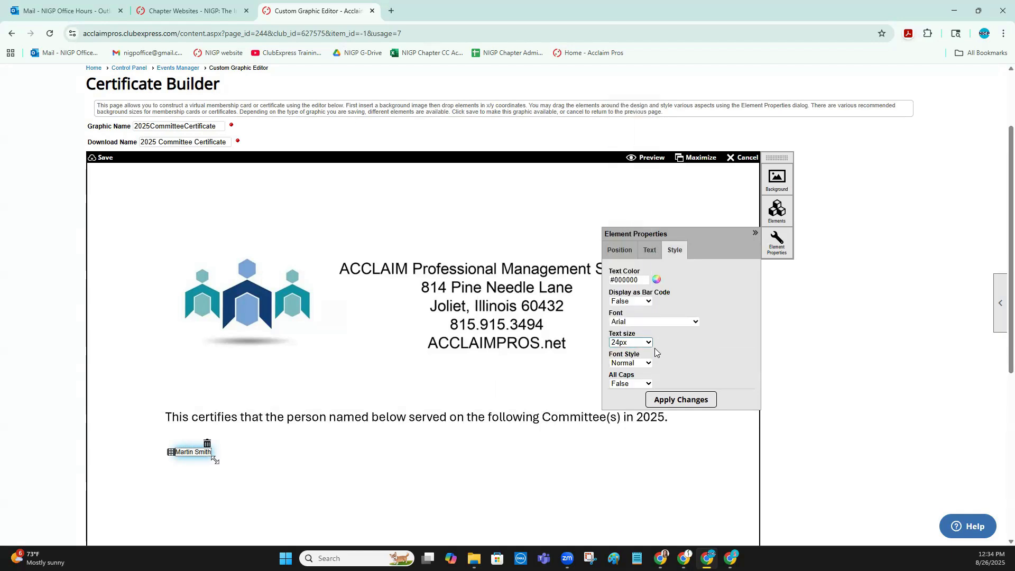
{"action": "left_click", "coordinate": [678, 401]}
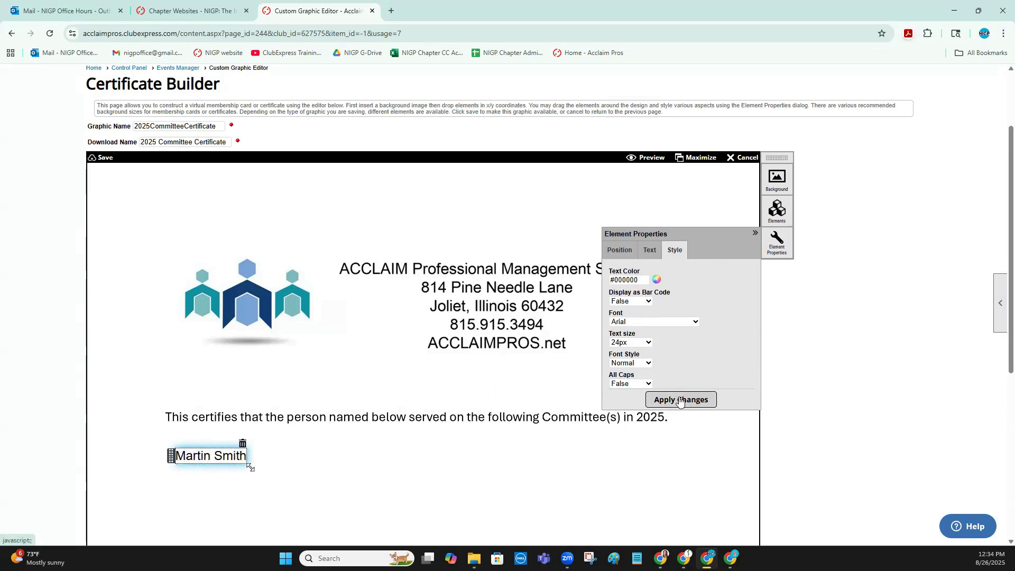
Set the attendee name element's font style to Bold and apply the change
{"action": "scroll", "coordinate": [328, 392], "scroll_direction": "down", "scroll_amount": 2}
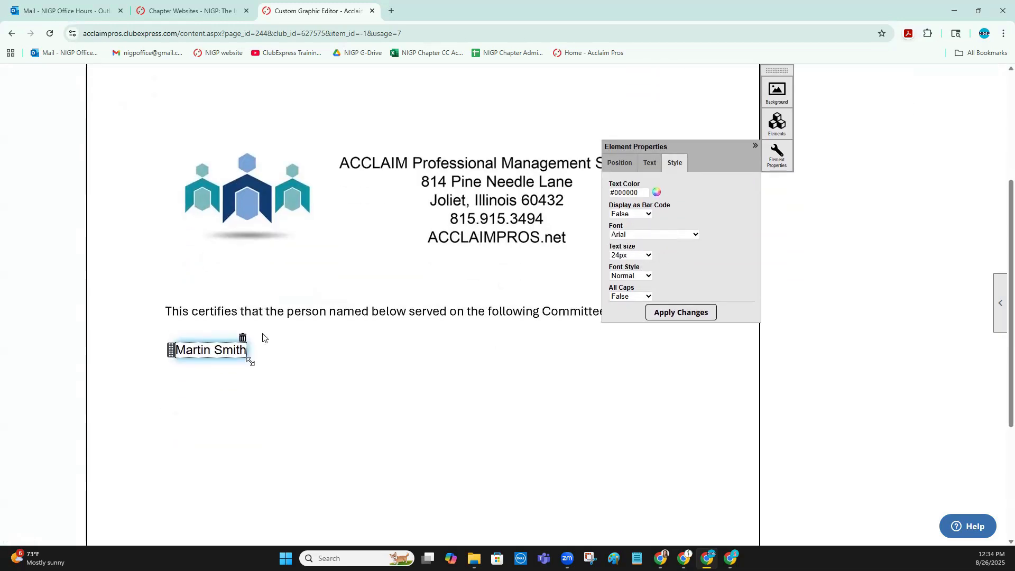
{"action": "left_click", "coordinate": [208, 346]}
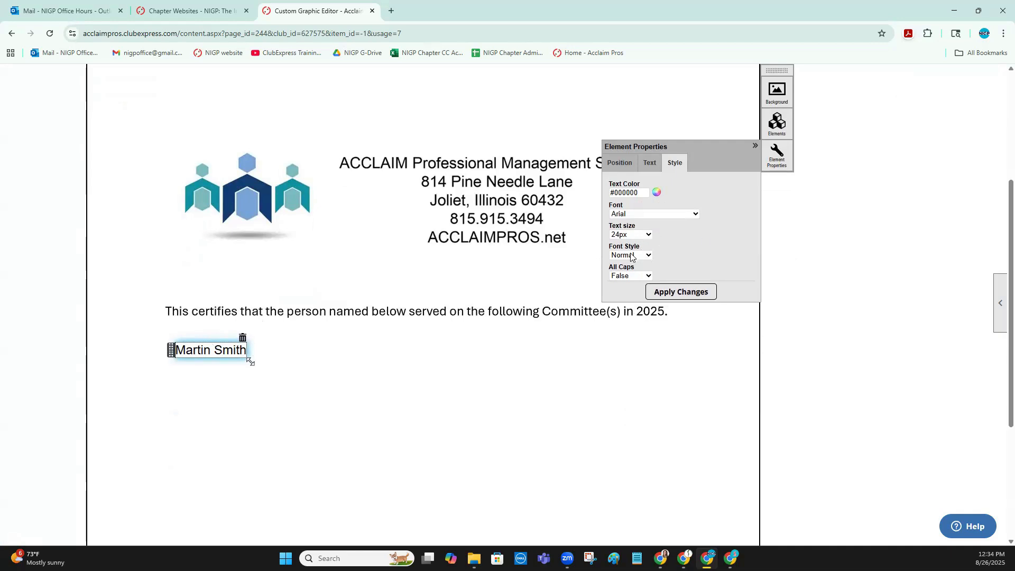
{"action": "left_click", "coordinate": [631, 255]}
{"action": "left_click", "coordinate": [623, 290]}
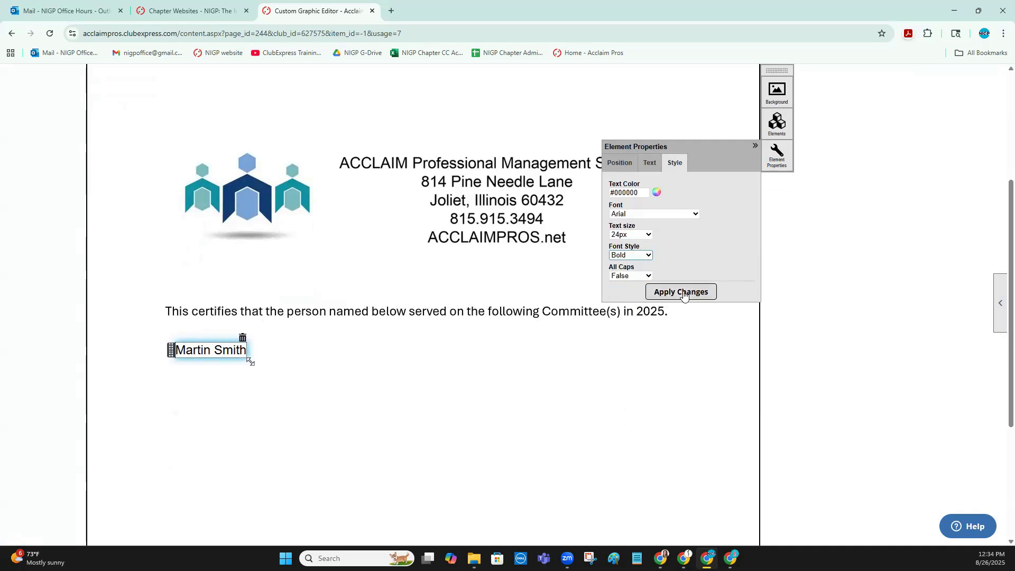
{"action": "left_click", "coordinate": [683, 293]}
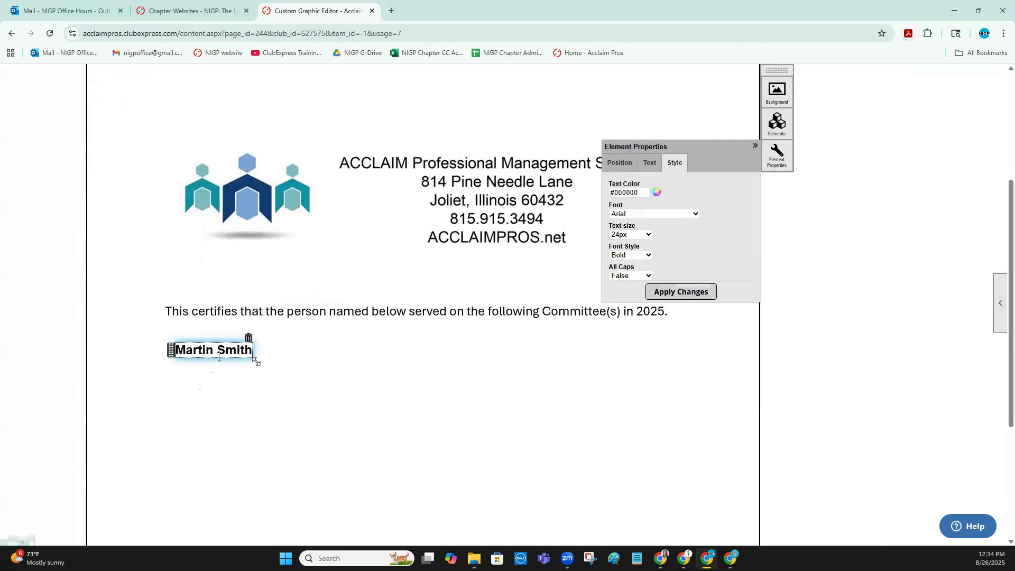
Align the attendee name with the start of the certification sentence at about X 151, Y 538 px, and open its position properties
{"action": "left_click_drag", "start_coordinate": [170, 352], "coordinate": [163, 355]}
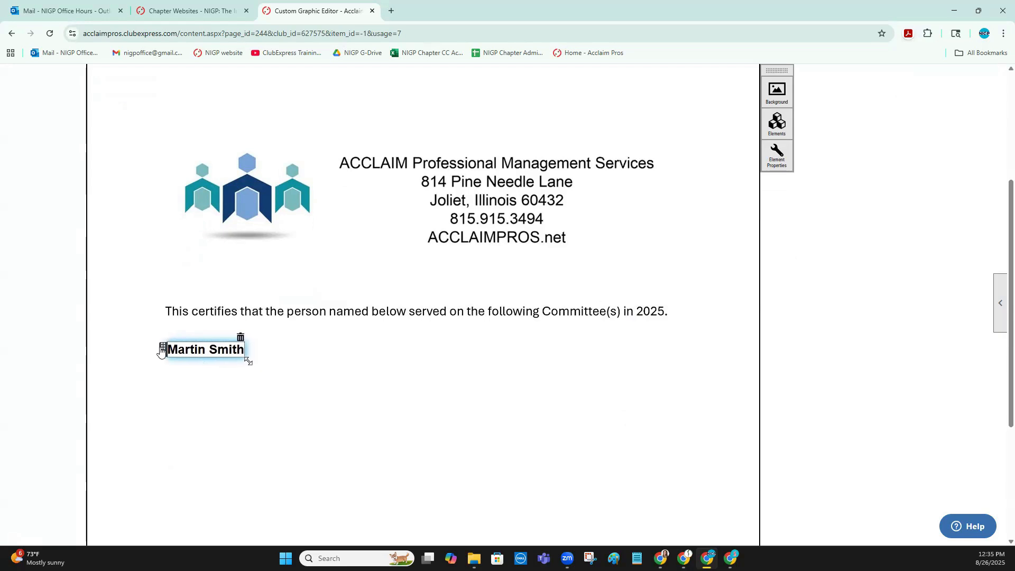
{"action": "left_click", "coordinate": [171, 347]}
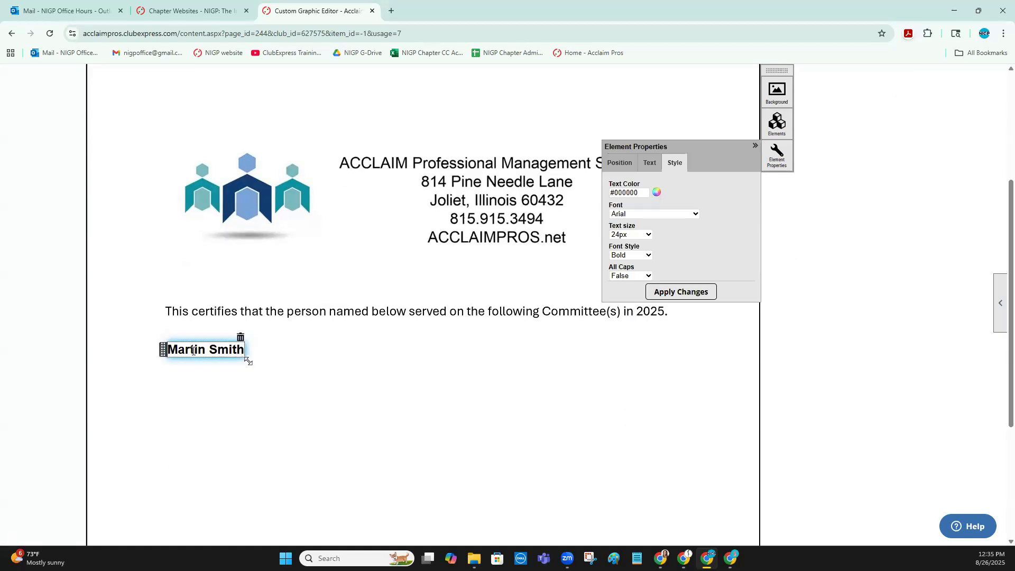
{"action": "left_click", "coordinate": [626, 166]}
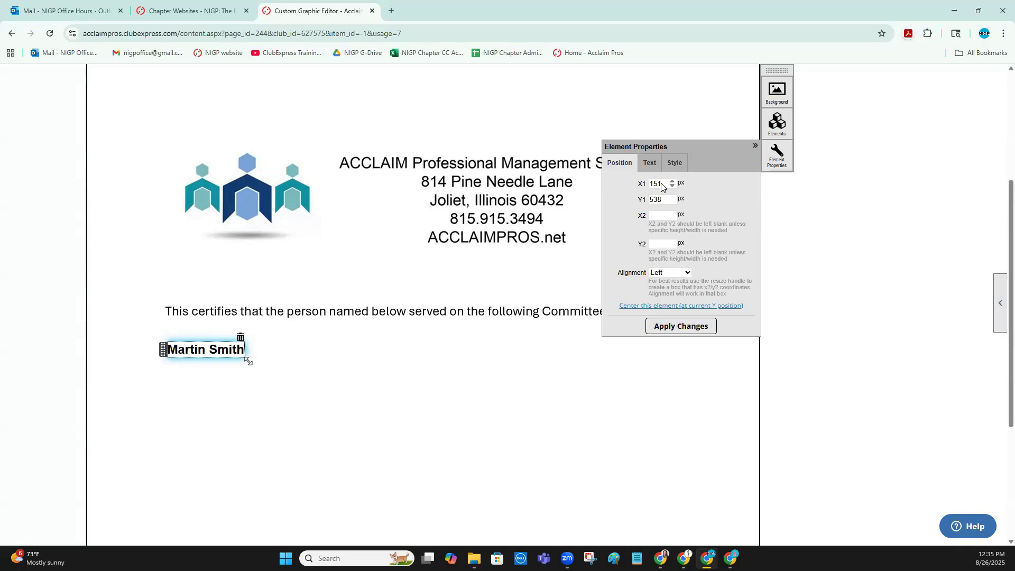
Set the attendee name element's position to X1 150 px and Y1 540 px and apply the change
{"action": "left_click_drag", "start_coordinate": [670, 184], "coordinate": [608, 183]}
{"action": "type", "text": "150"}
{"action": "left_click_drag", "start_coordinate": [663, 198], "coordinate": [641, 197]}
{"action": "type", "text": "540"}
{"action": "left_click", "coordinate": [683, 327]}
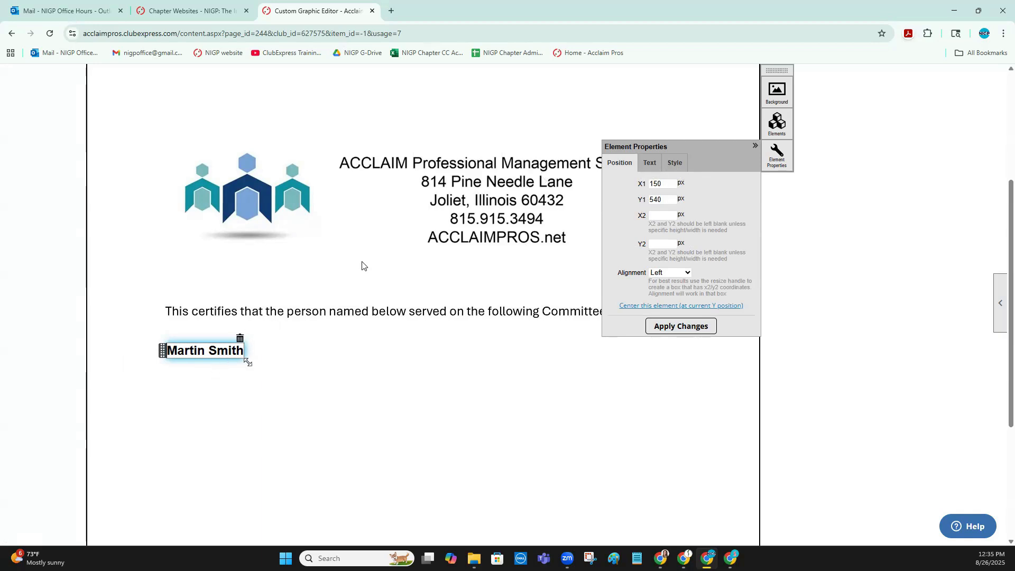
Insert a List of Activities element at X 150, Y 620 px on the certificate
{"action": "scroll", "coordinate": [363, 265], "scroll_direction": "up", "scroll_amount": 1}
{"action": "left_click", "coordinate": [777, 157]}
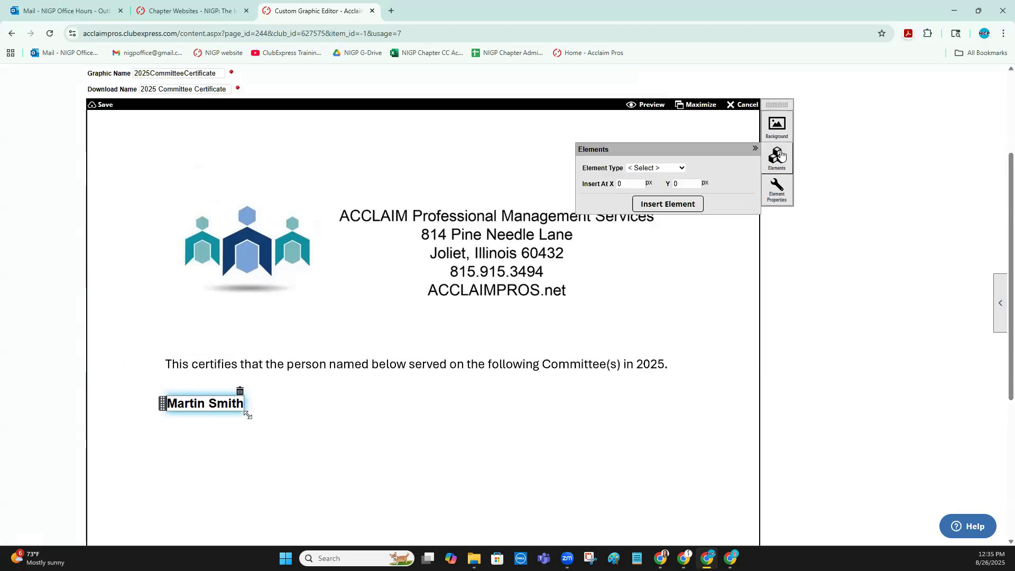
{"action": "left_click", "coordinate": [647, 168]}
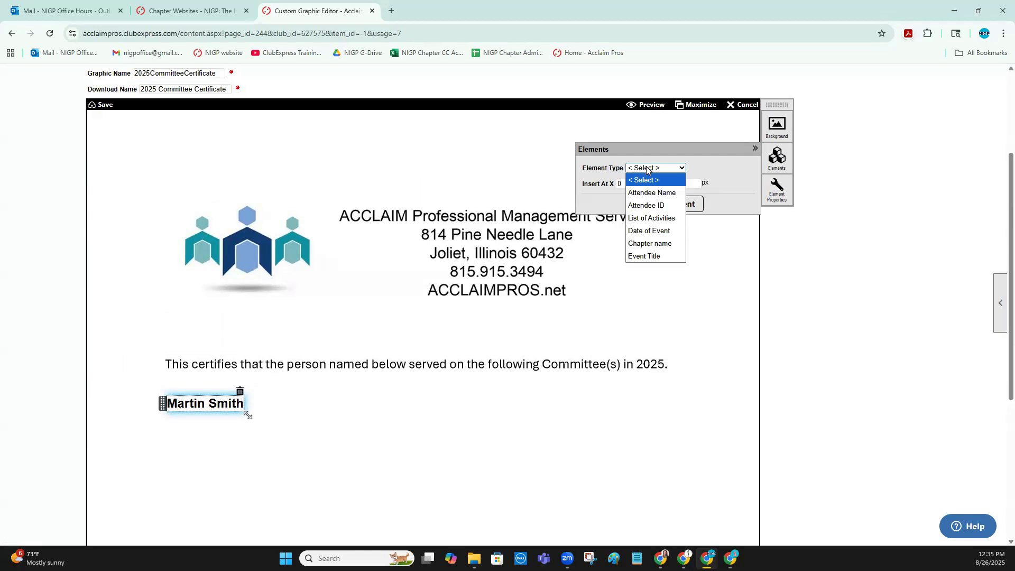
{"action": "left_click", "coordinate": [653, 218]}
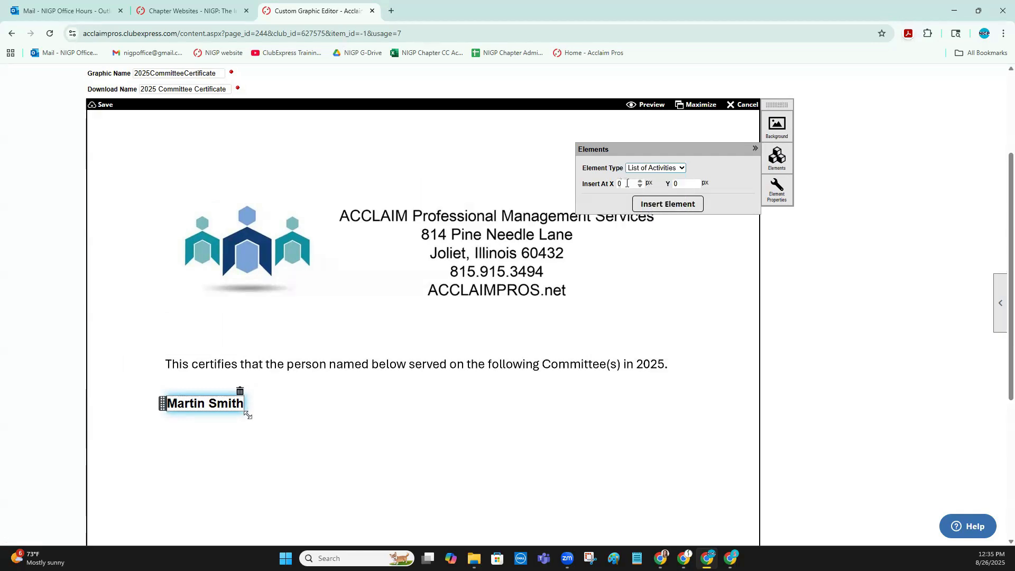
{"action": "left_click_drag", "start_coordinate": [627, 184], "coordinate": [612, 184]}
{"action": "type", "text": "150"}
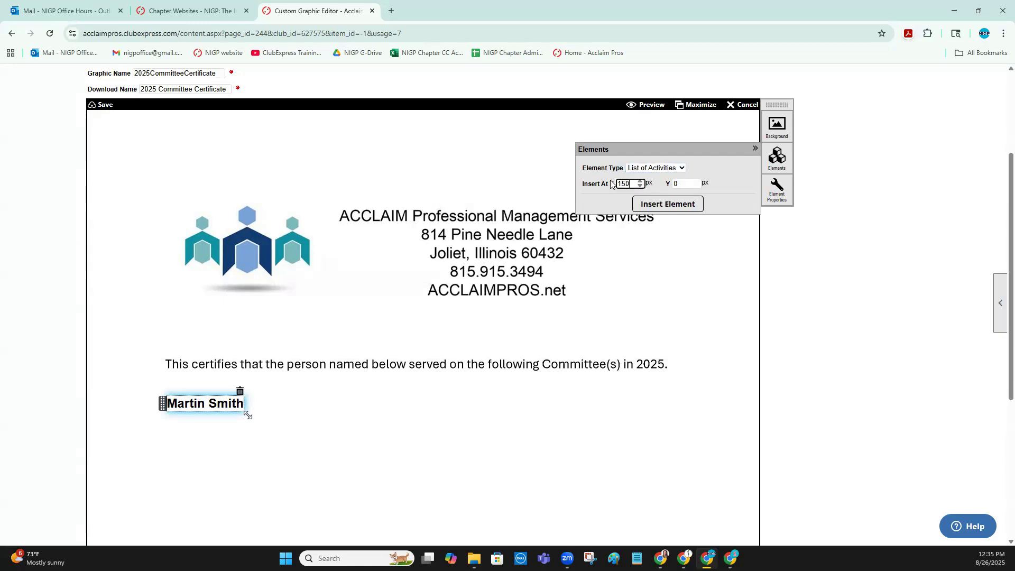
{"action": "left_click_drag", "start_coordinate": [682, 185], "coordinate": [664, 187]}
{"action": "left_click", "coordinate": [668, 204]}
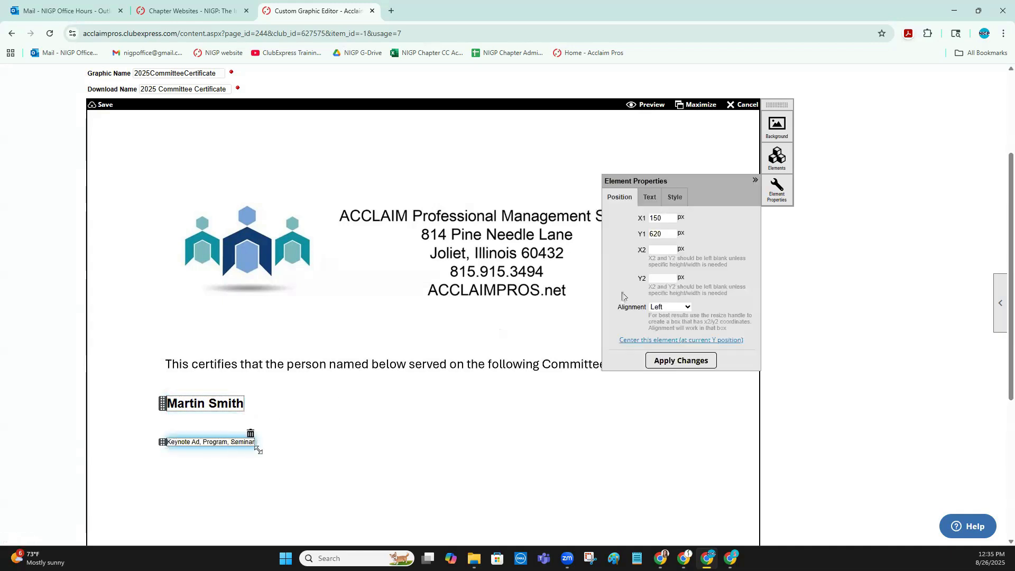
Move the activities list element to Y1 600 px and set its text to 20px Bold, applying the changes
{"action": "left_click_drag", "start_coordinate": [665, 234], "coordinate": [647, 236]}
{"action": "left_click", "coordinate": [661, 362]}
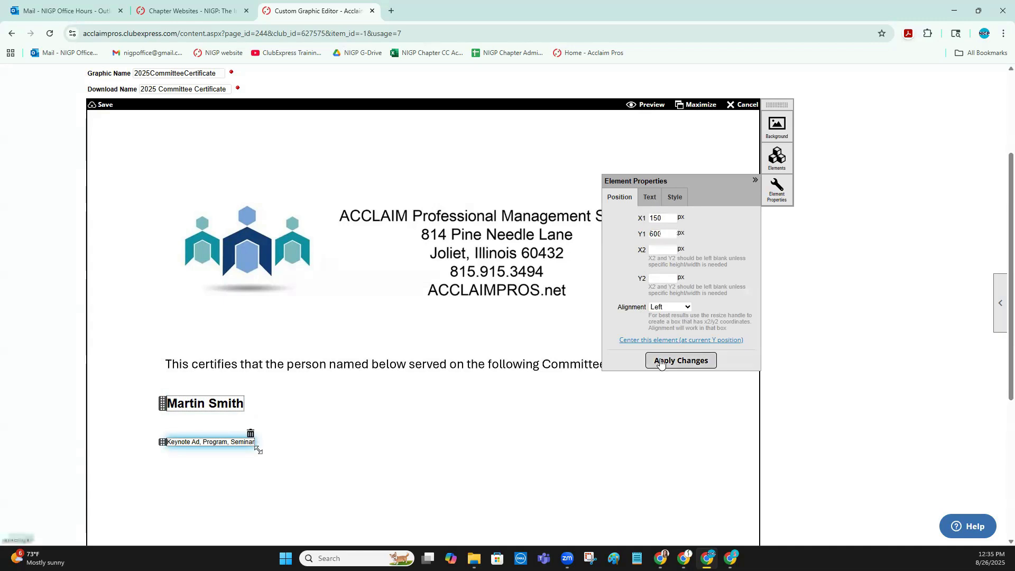
{"action": "left_click", "coordinate": [675, 199]}
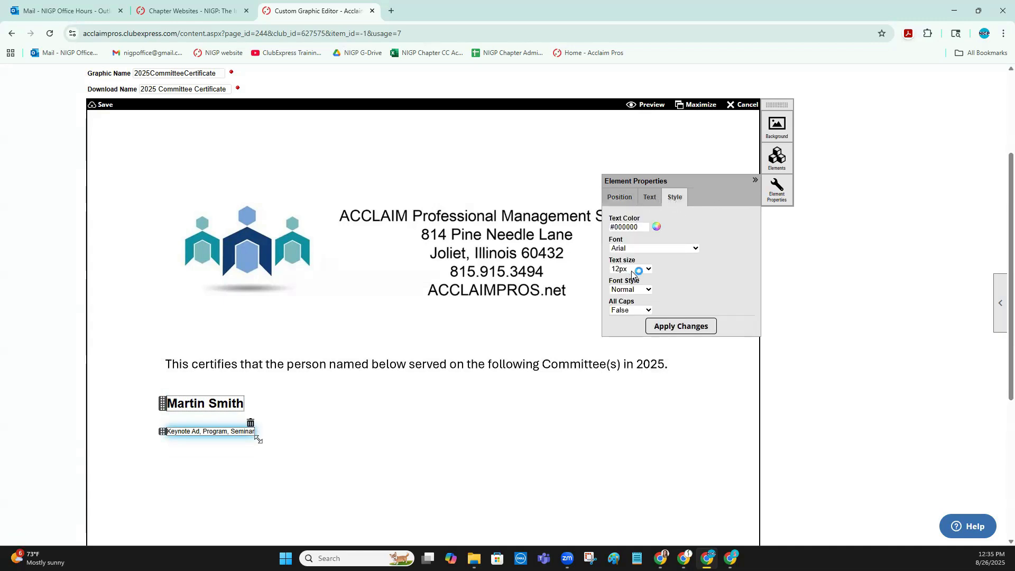
{"action": "left_click", "coordinate": [641, 268]}
{"action": "left_click", "coordinate": [633, 369]}
{"action": "left_click", "coordinate": [630, 293]}
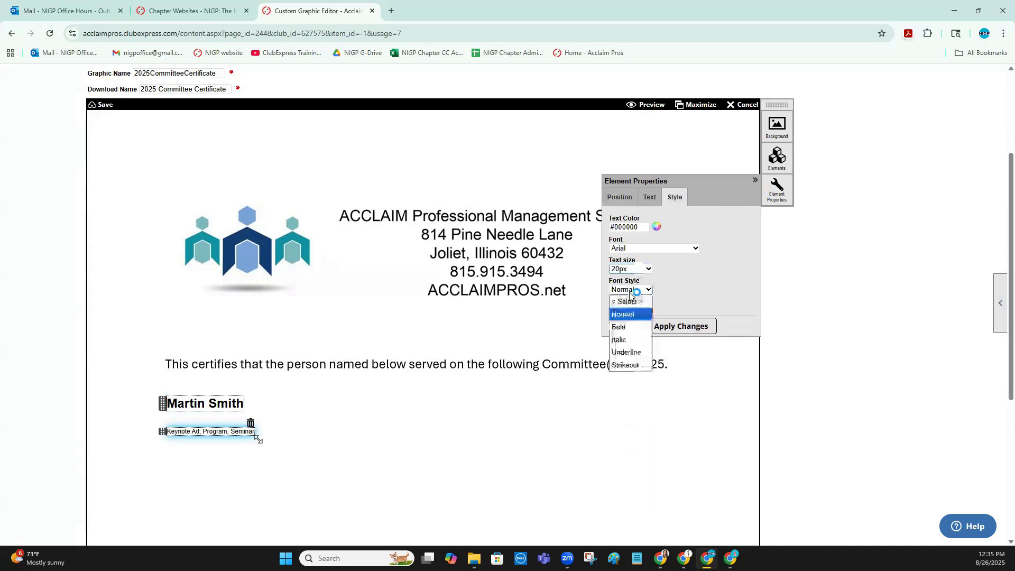
{"action": "left_click", "coordinate": [620, 326]}
{"action": "left_click", "coordinate": [670, 330]}
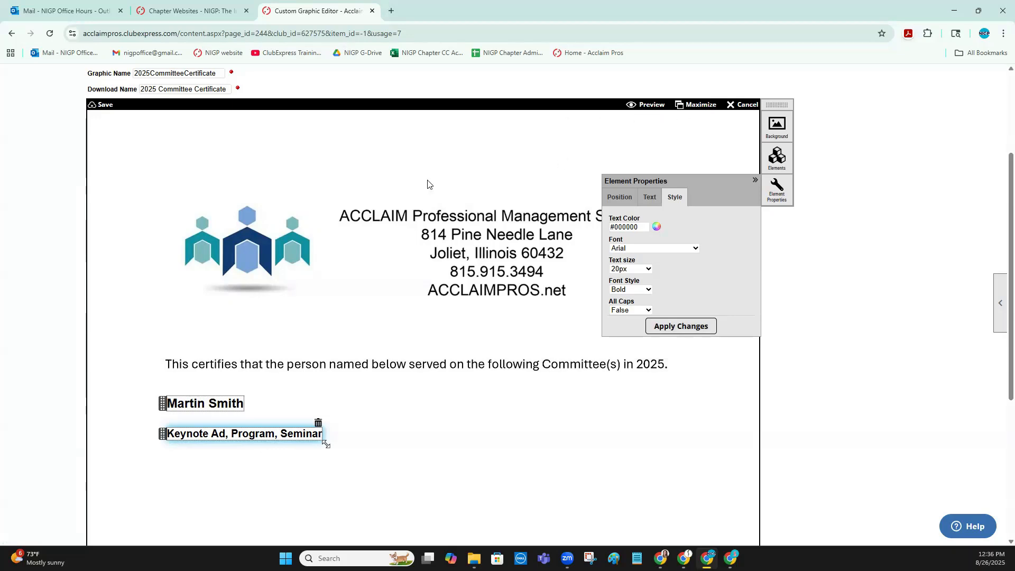
Save the finished 2025 Committee Certificate graphic and confirm the save
{"action": "scroll", "coordinate": [428, 183], "scroll_direction": "down", "scroll_amount": 5}
{"action": "left_click", "coordinate": [464, 474]}
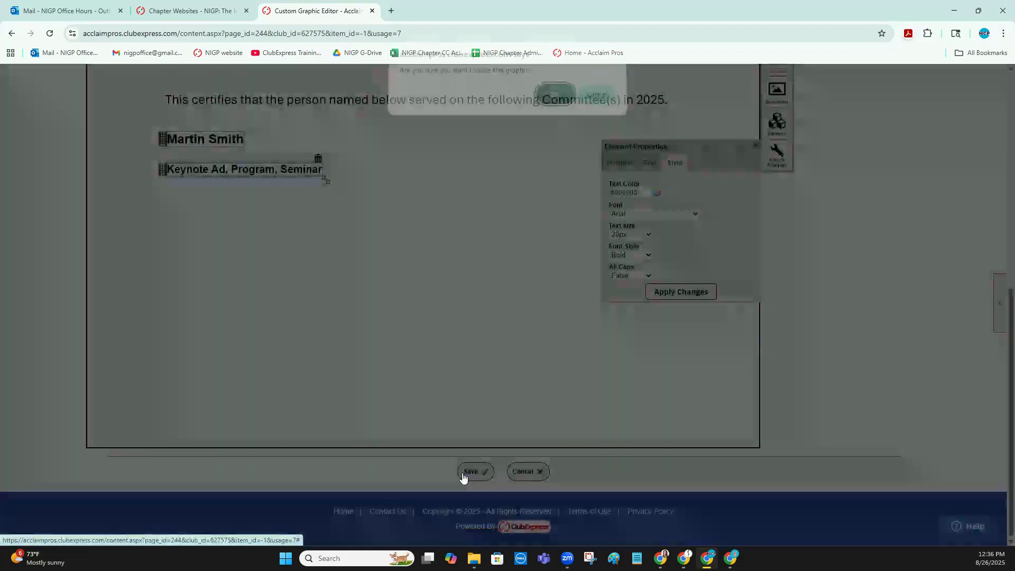
{"action": "left_click", "coordinate": [553, 101]}
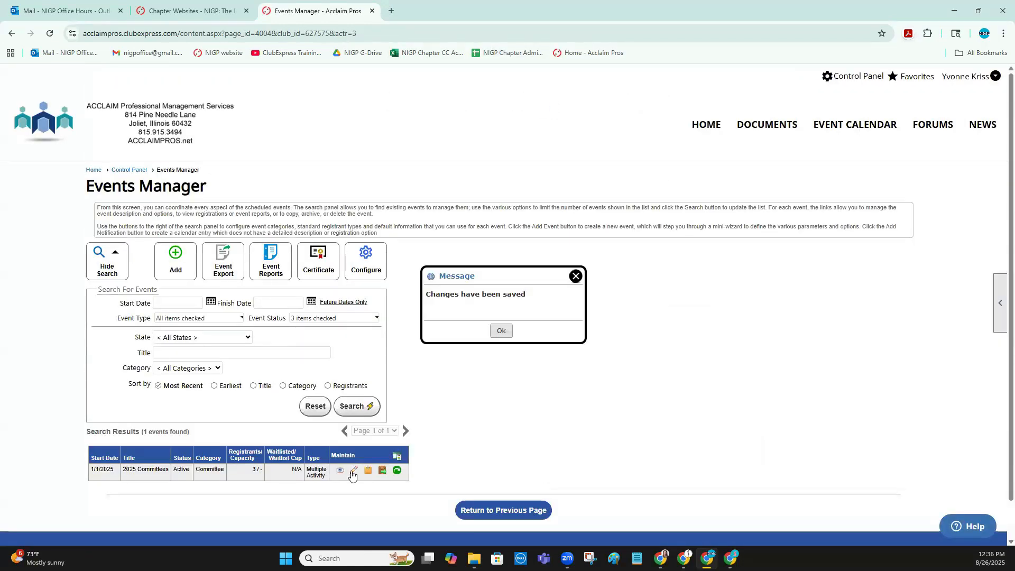
Open the 2025 Committees event's attendance and record both Board of Directors registrants as attended
{"action": "left_click", "coordinate": [354, 471]}
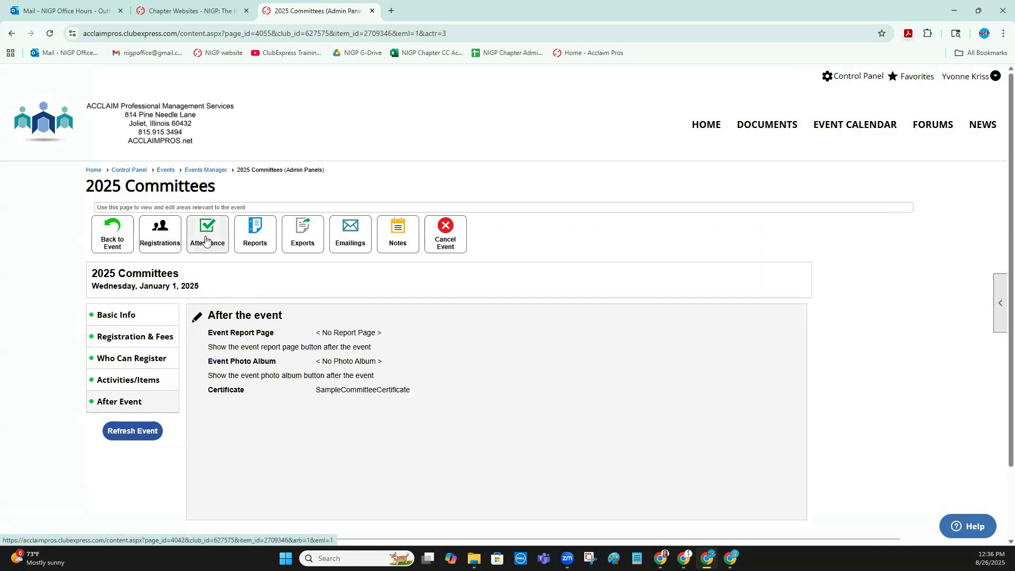
{"action": "left_click", "coordinate": [206, 241]}
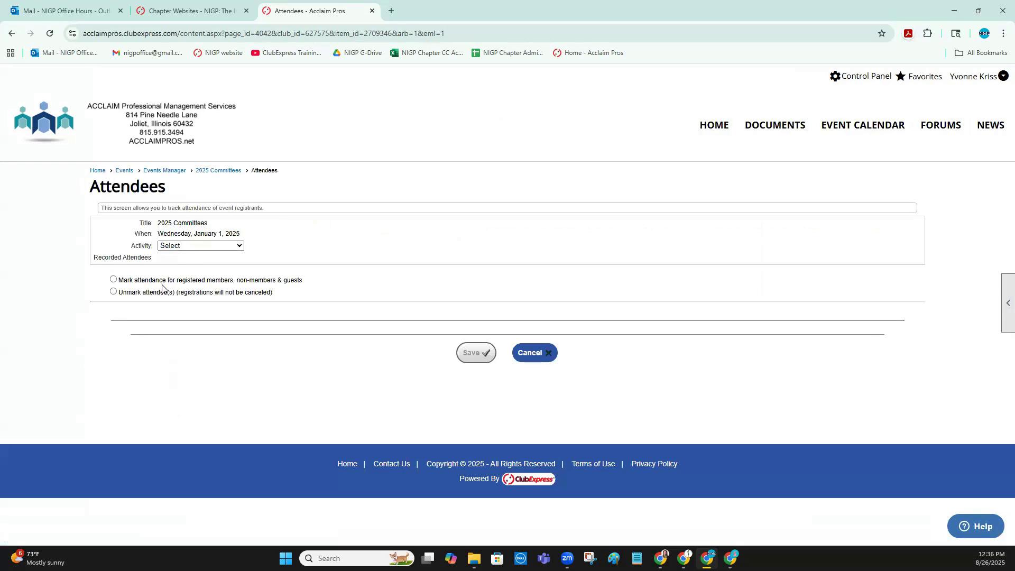
{"action": "left_click", "coordinate": [188, 246]}
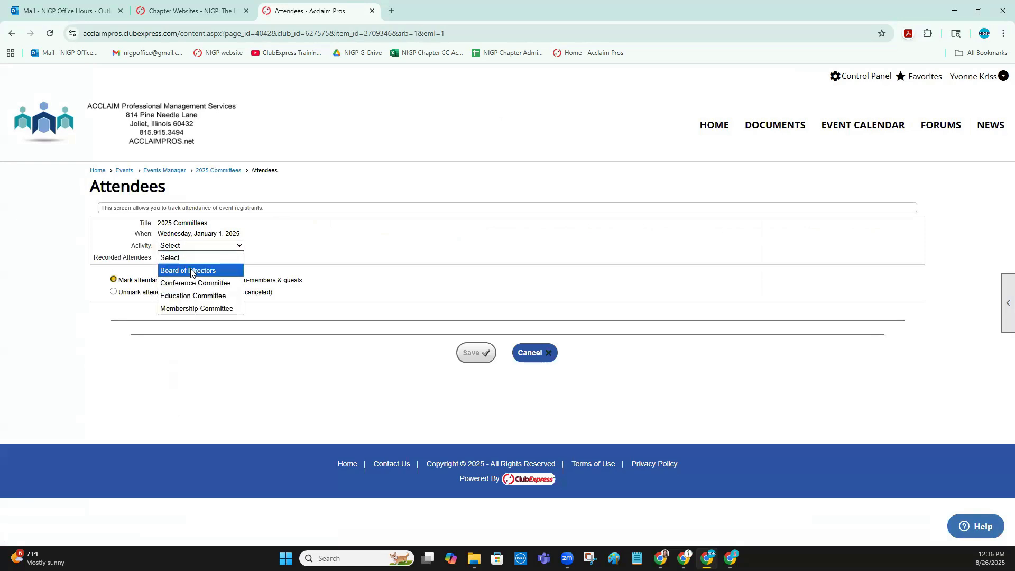
{"action": "left_click", "coordinate": [192, 269]}
{"action": "left_click", "coordinate": [166, 281]}
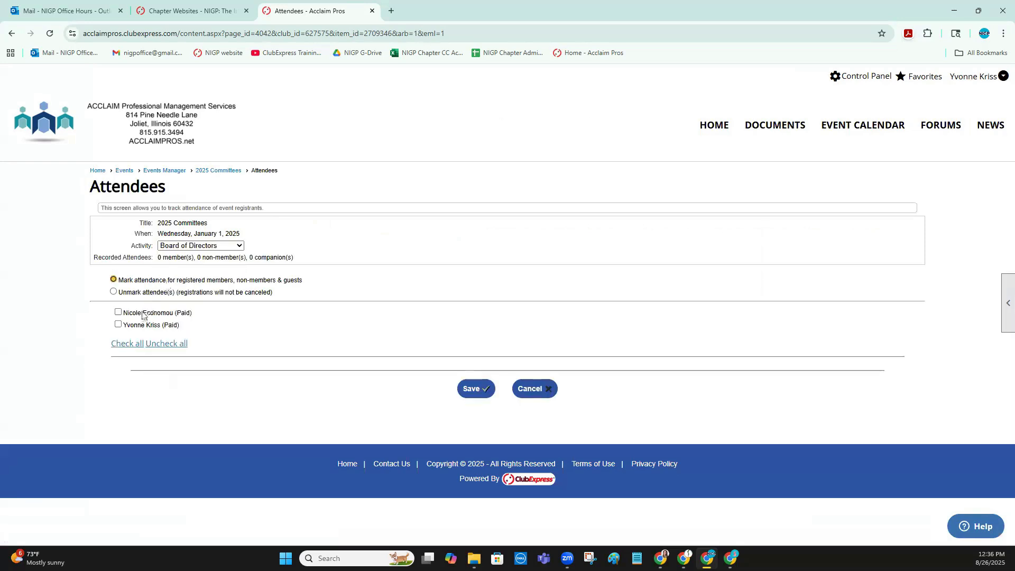
{"action": "left_click", "coordinate": [118, 313]}
{"action": "left_click", "coordinate": [118, 325]}
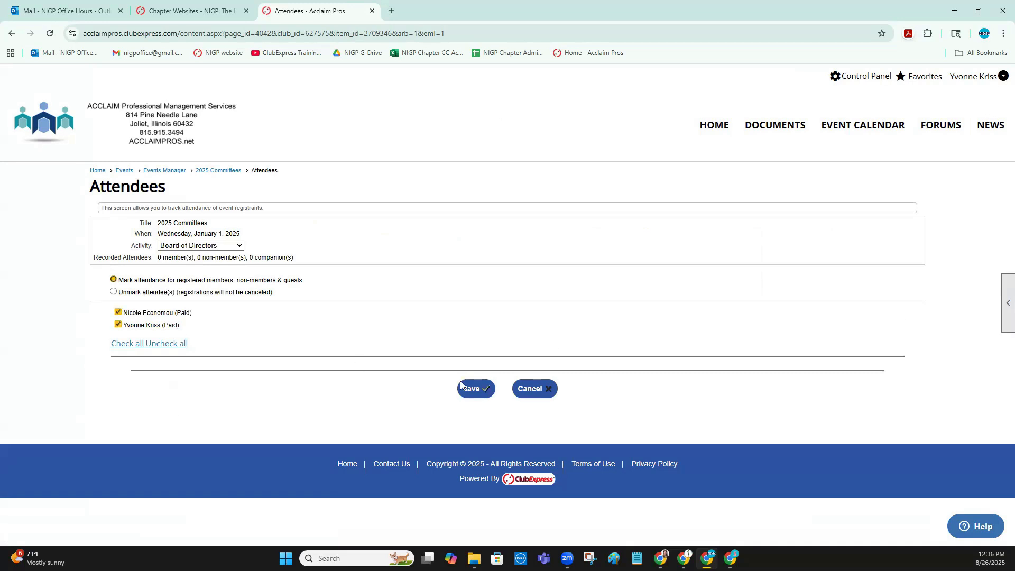
{"action": "left_click", "coordinate": [476, 390]}
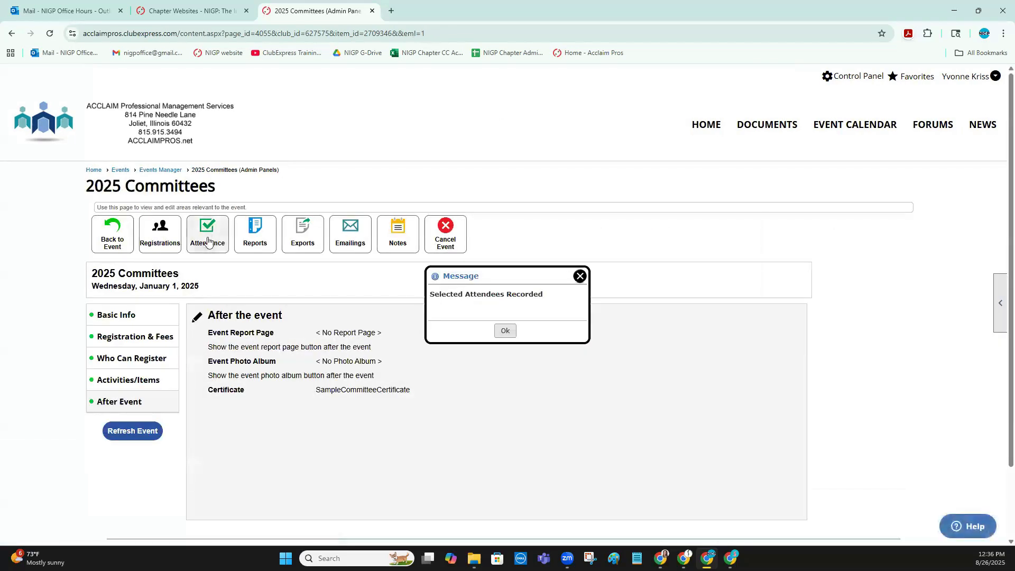
Mark attendance for the registrant of the Conference Committee activity and save it
{"action": "left_click", "coordinate": [200, 239]}
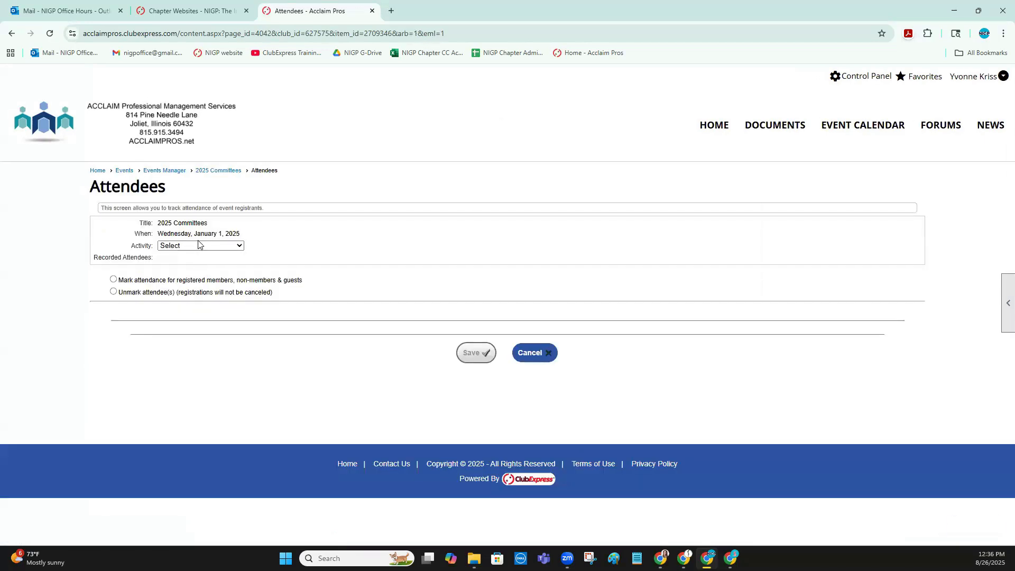
{"action": "left_click", "coordinate": [197, 246]}
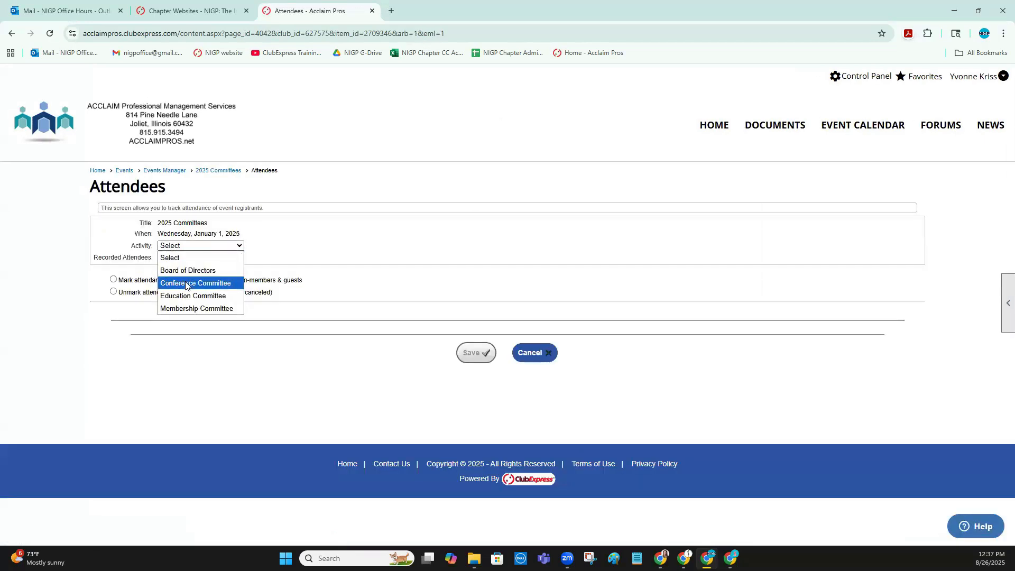
{"action": "left_click", "coordinate": [186, 286]}
{"action": "left_click", "coordinate": [113, 280]}
{"action": "left_click", "coordinate": [118, 312]}
{"action": "left_click", "coordinate": [466, 377]}
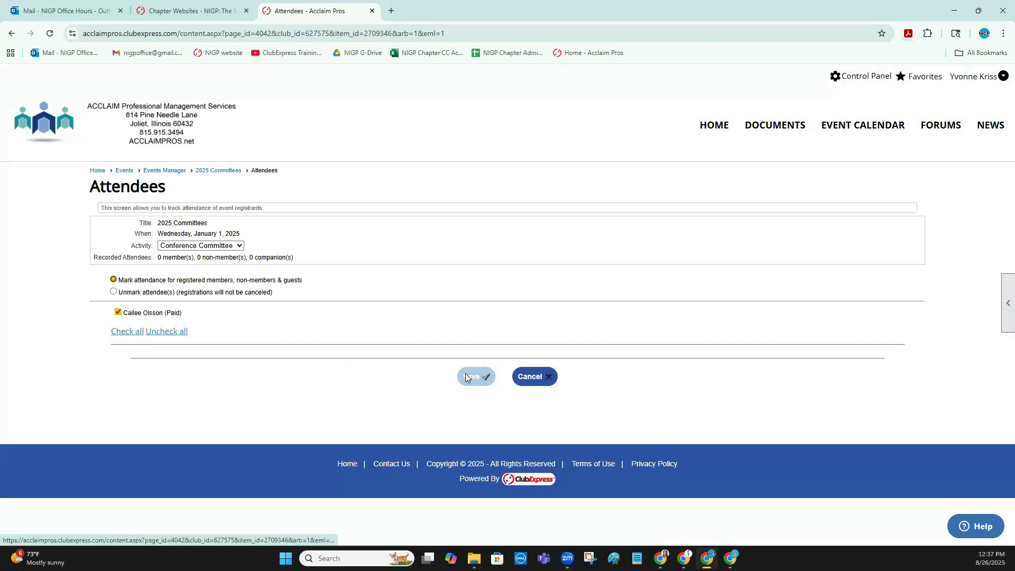
Mark attendance for both registrants of the Education Committee activity and save it
{"action": "left_click", "coordinate": [207, 231]}
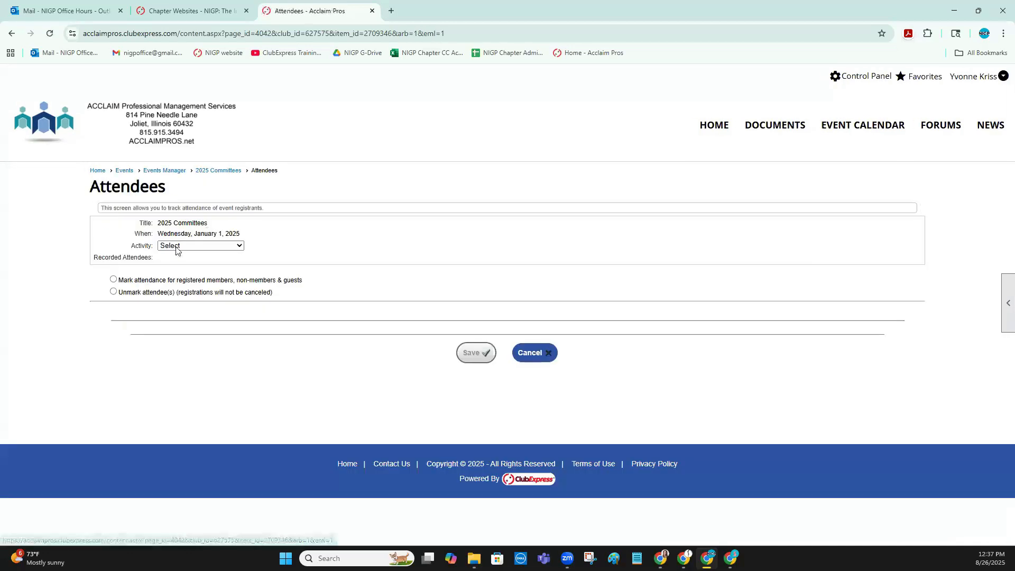
{"action": "left_click", "coordinate": [179, 247]}
{"action": "left_click", "coordinate": [173, 294]}
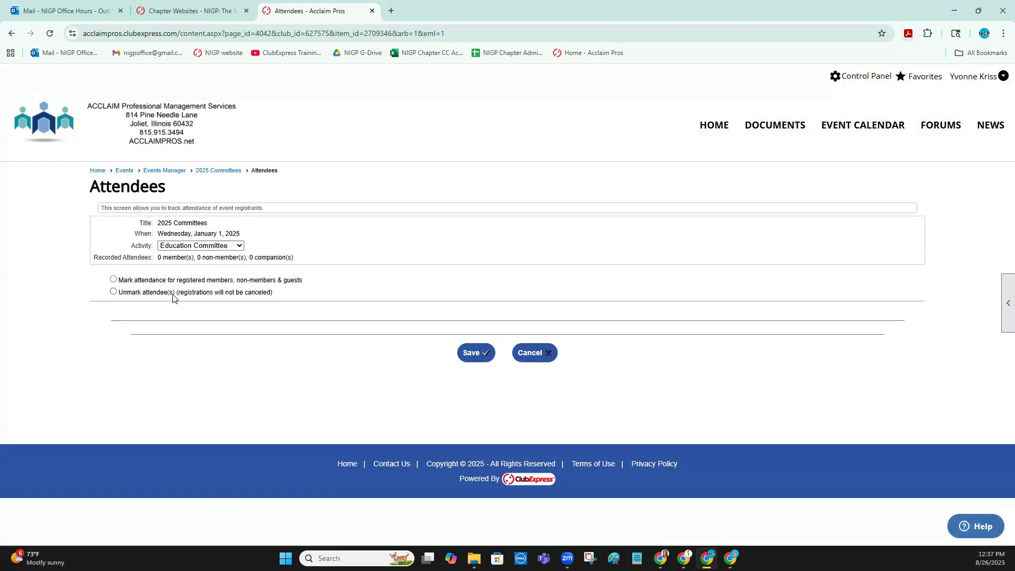
{"action": "left_click", "coordinate": [114, 280]}
{"action": "left_click", "coordinate": [140, 316]}
{"action": "left_click", "coordinate": [132, 325]}
{"action": "left_click", "coordinate": [472, 390]}
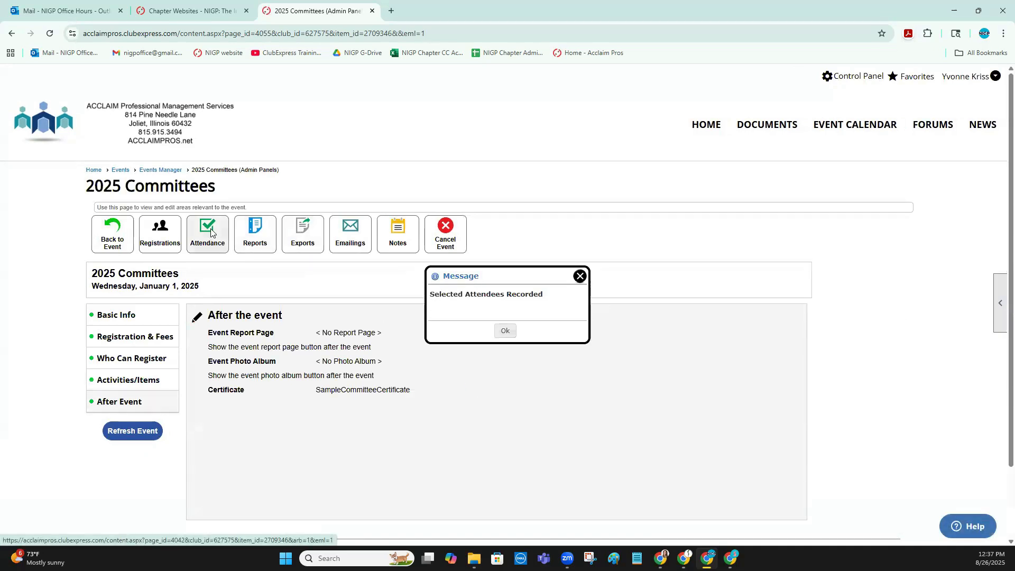
Mark attendance for the registrant of the Membership Committee activity and save it
{"action": "left_click", "coordinate": [210, 232]}
{"action": "left_click", "coordinate": [186, 246]}
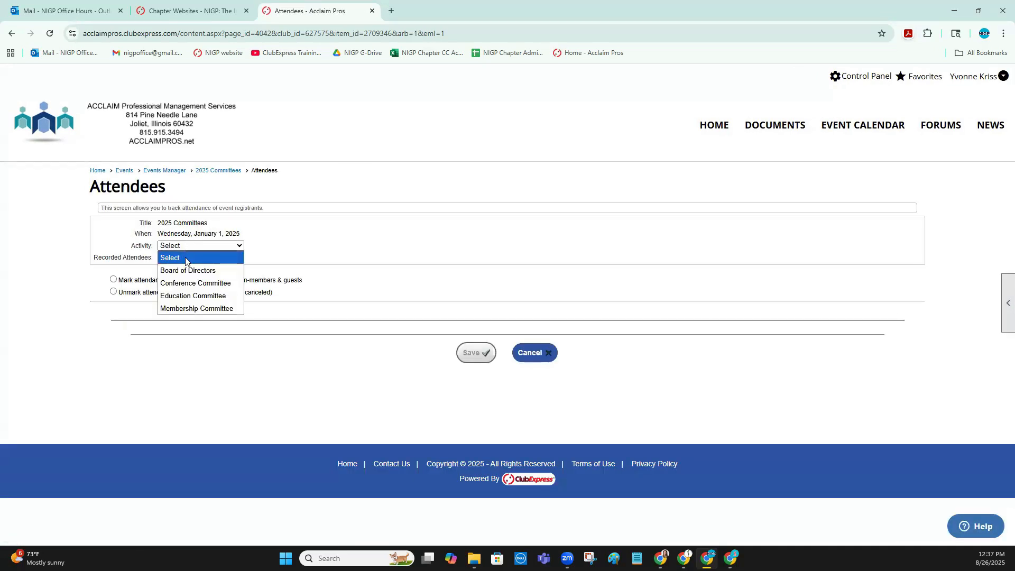
{"action": "left_click", "coordinate": [183, 308]}
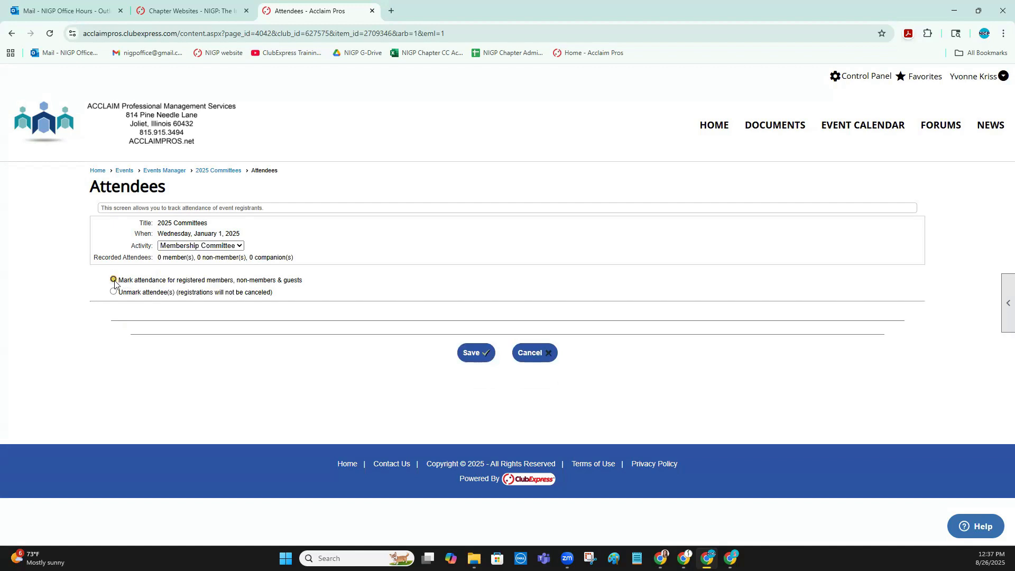
{"action": "left_click", "coordinate": [118, 313]}
{"action": "left_click", "coordinate": [472, 376]}
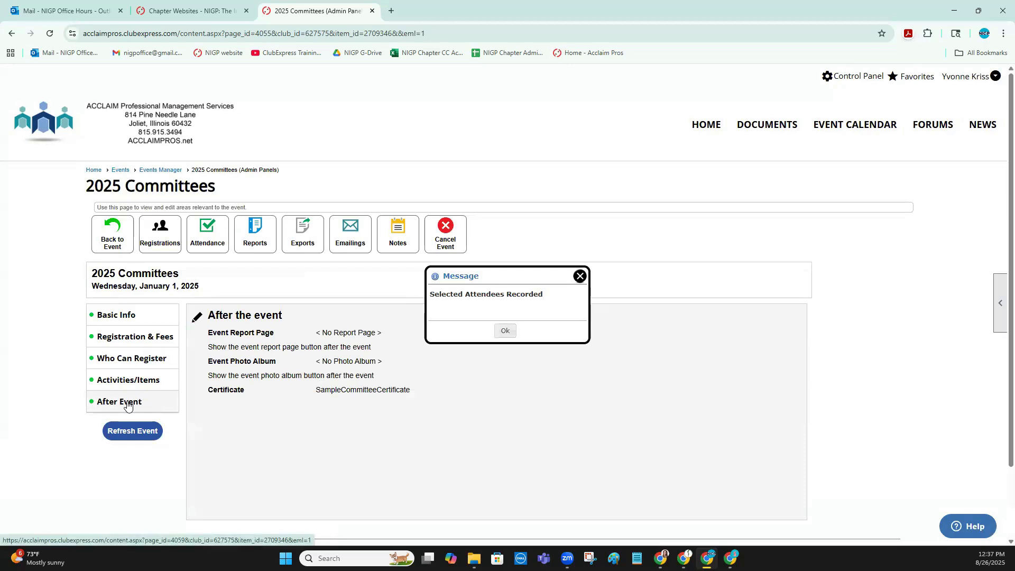
Set the event's After Event certificate to 2025CommitteeCertificate, save it, and refresh the event data
{"action": "left_click", "coordinate": [199, 318]}
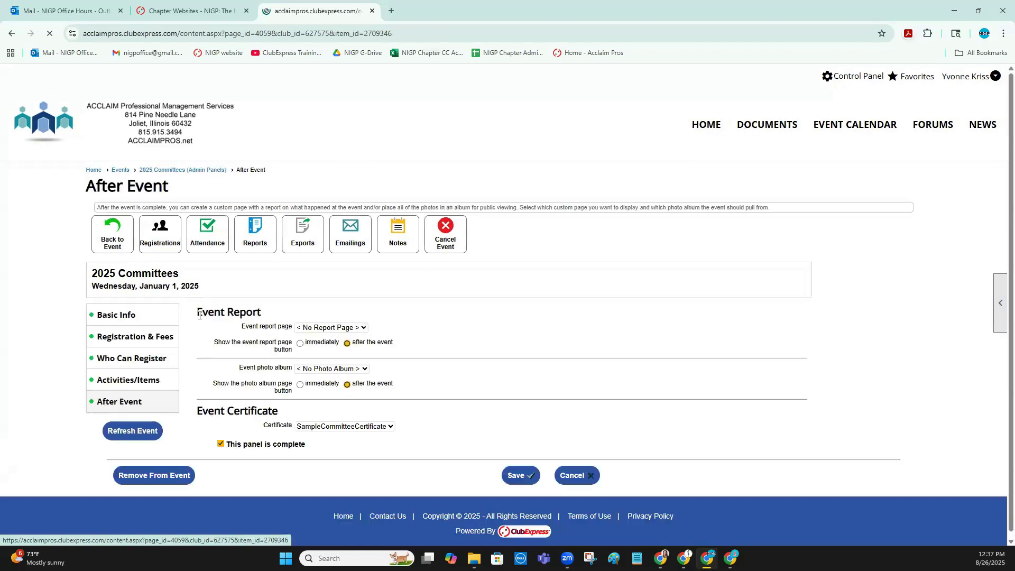
{"action": "left_click", "coordinate": [344, 427]}
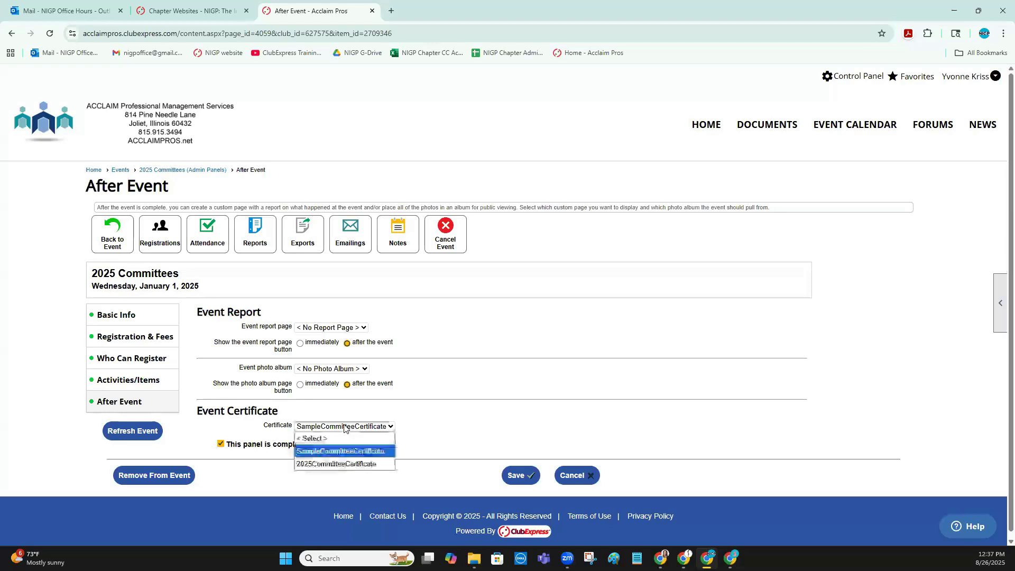
{"action": "left_click", "coordinate": [343, 466]}
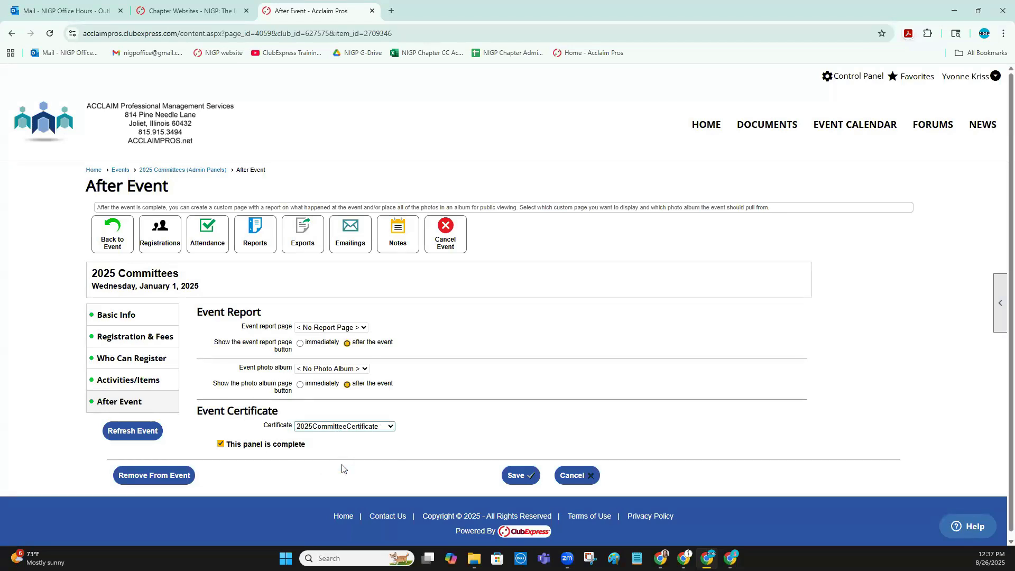
{"action": "left_click", "coordinate": [519, 478]}
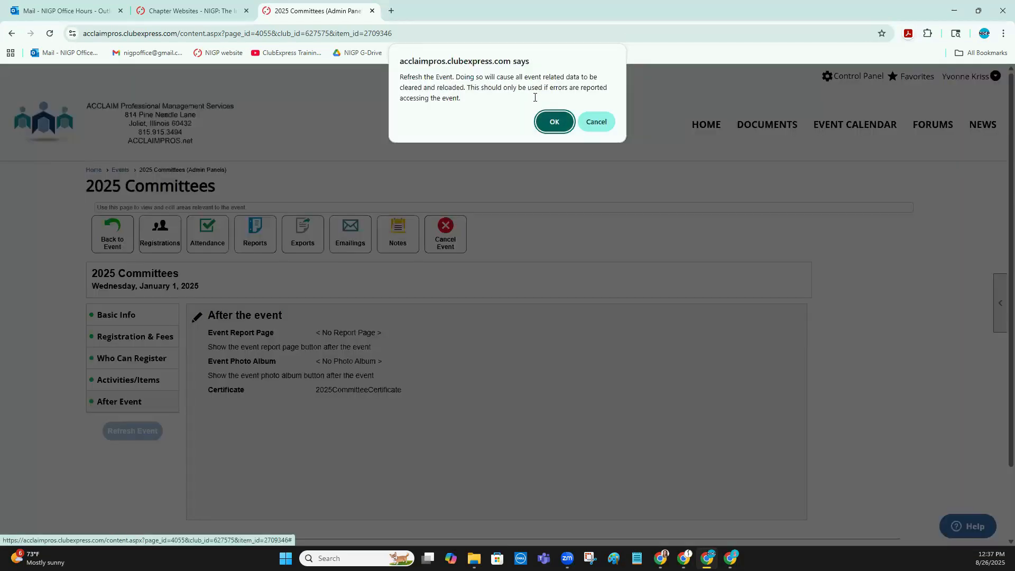
{"action": "left_click", "coordinate": [553, 120]}
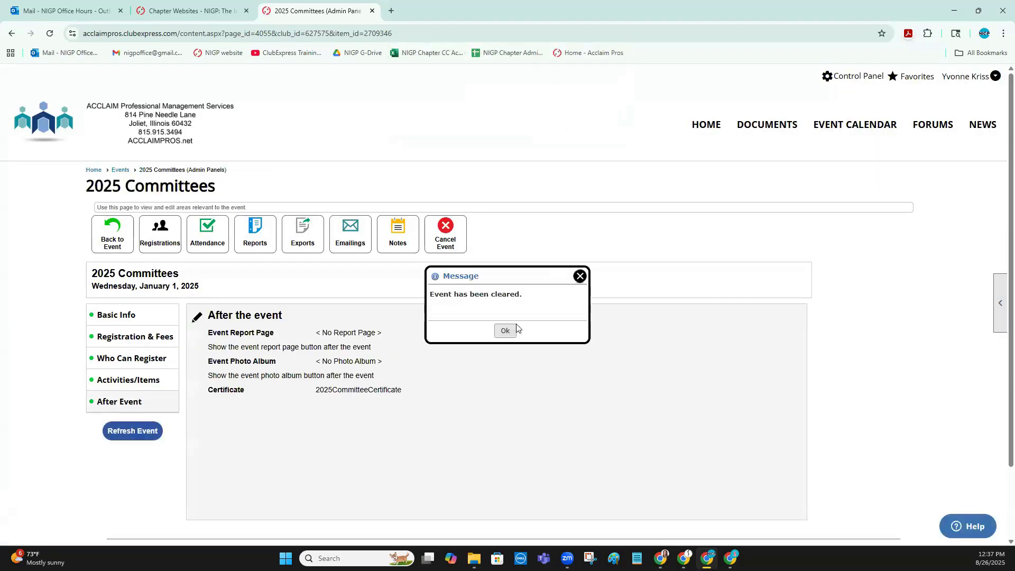
{"action": "left_click", "coordinate": [513, 331]}
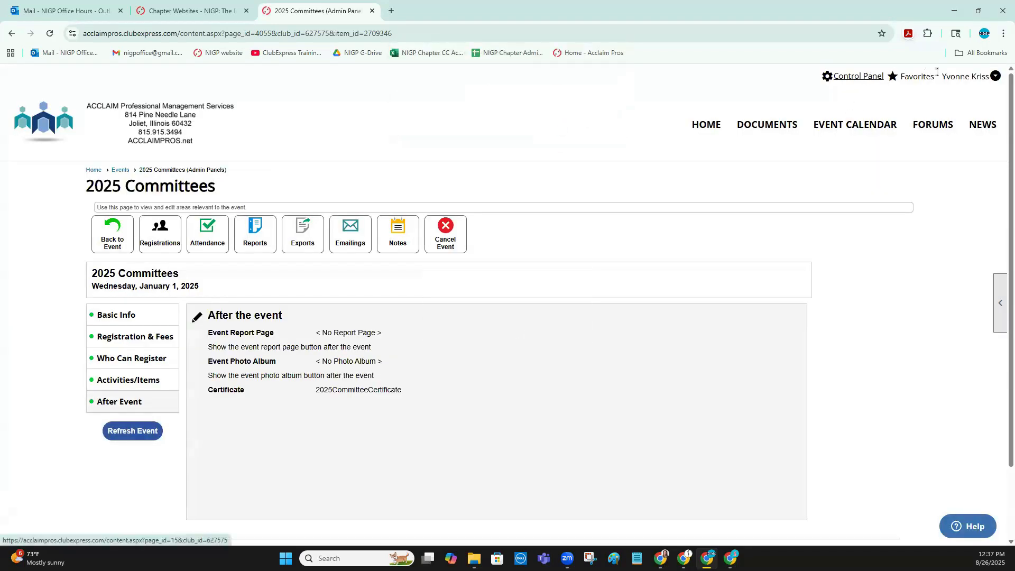
Download the 2025 Committees certificate from the signed-in member's event history and view it
{"action": "left_click", "coordinate": [995, 76]}
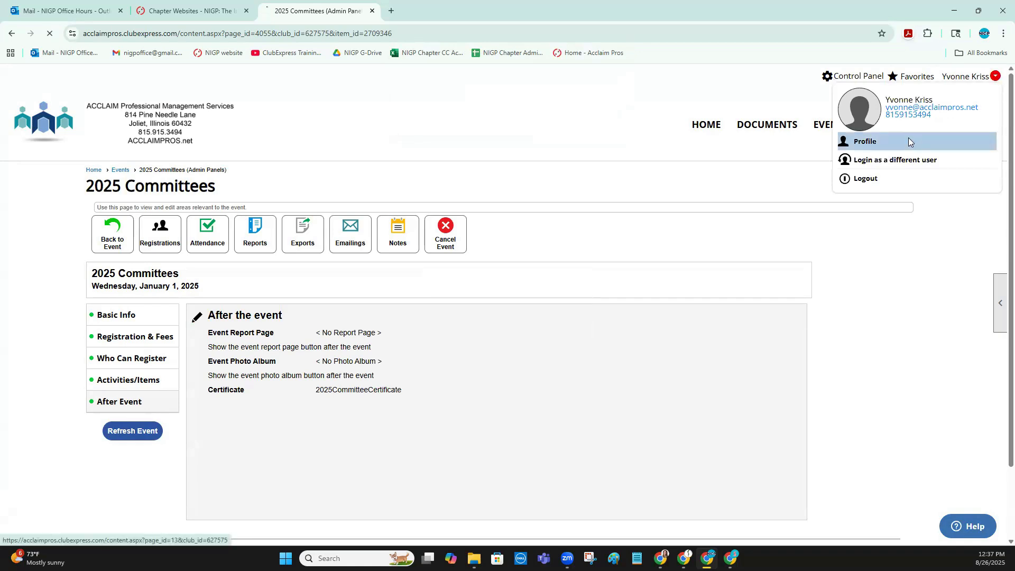
{"action": "left_click", "coordinate": [908, 141]}
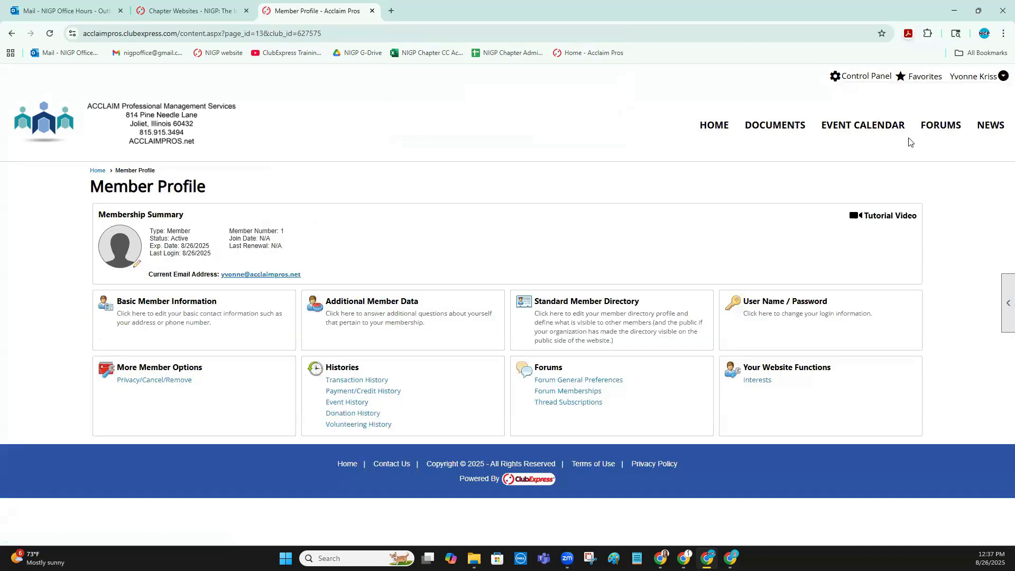
{"action": "left_click", "coordinate": [350, 403]}
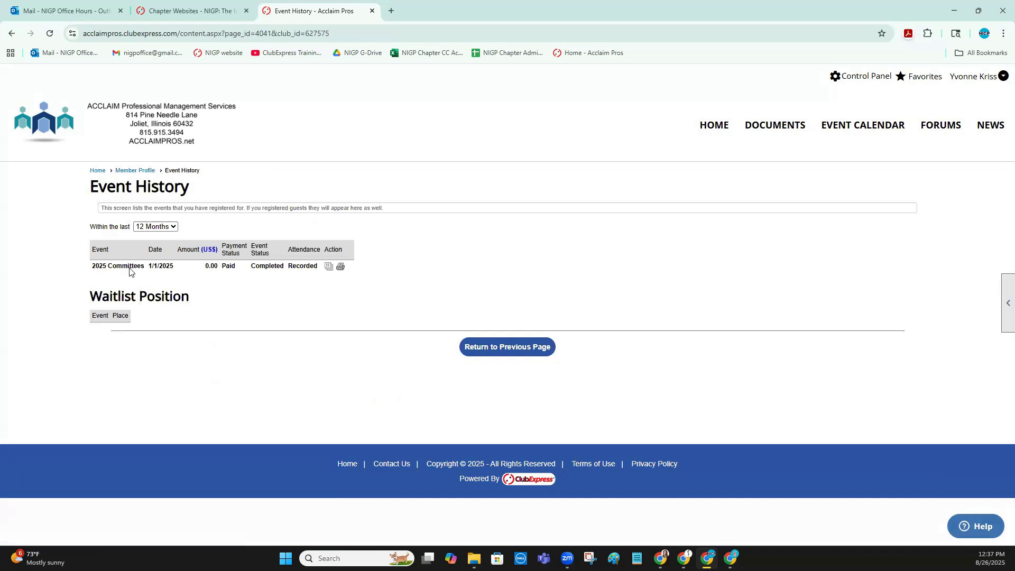
{"action": "left_click", "coordinate": [340, 267]}
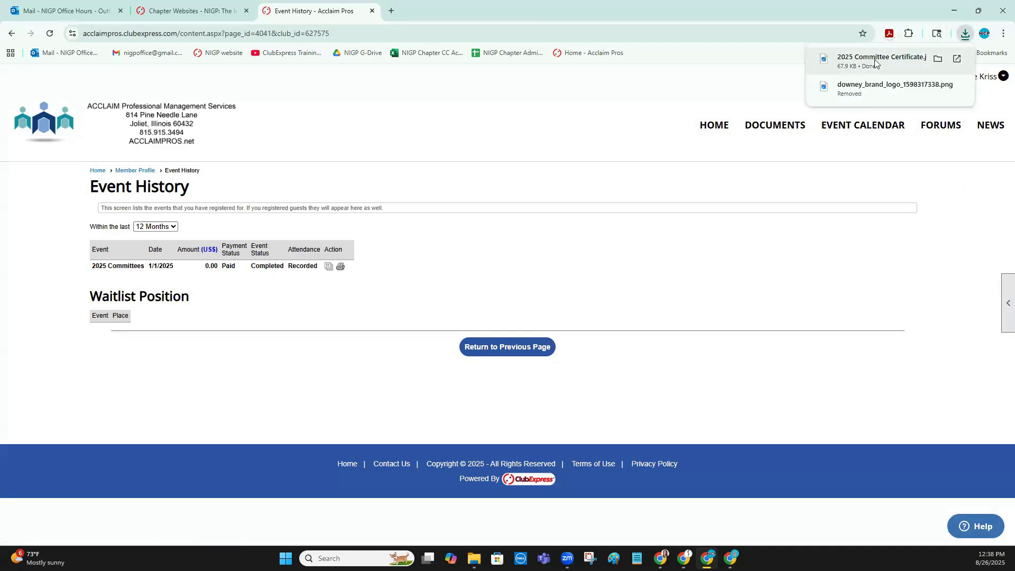
{"action": "left_click", "coordinate": [875, 59]}
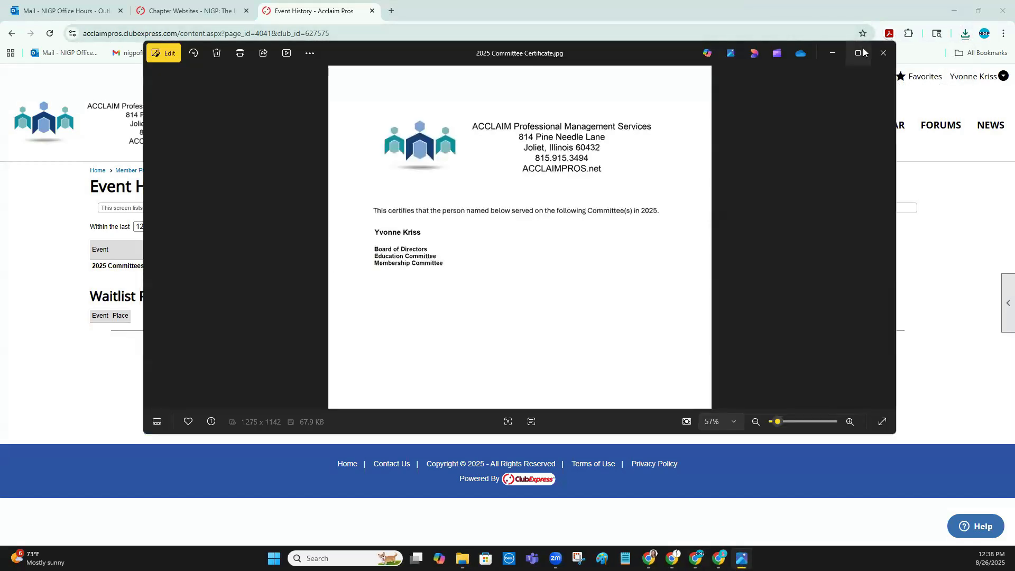
{"action": "left_click", "coordinate": [862, 31]}
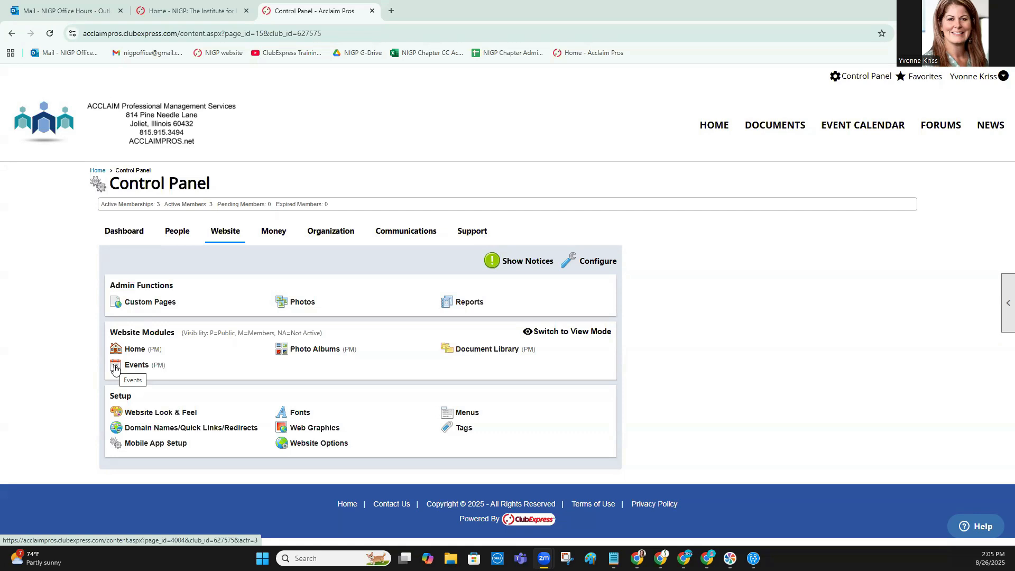
Find the 2025 Board + Committee Members category among the mailing list categories
{"action": "left_click", "coordinate": [416, 230]}
{"action": "left_click", "coordinate": [341, 401]}
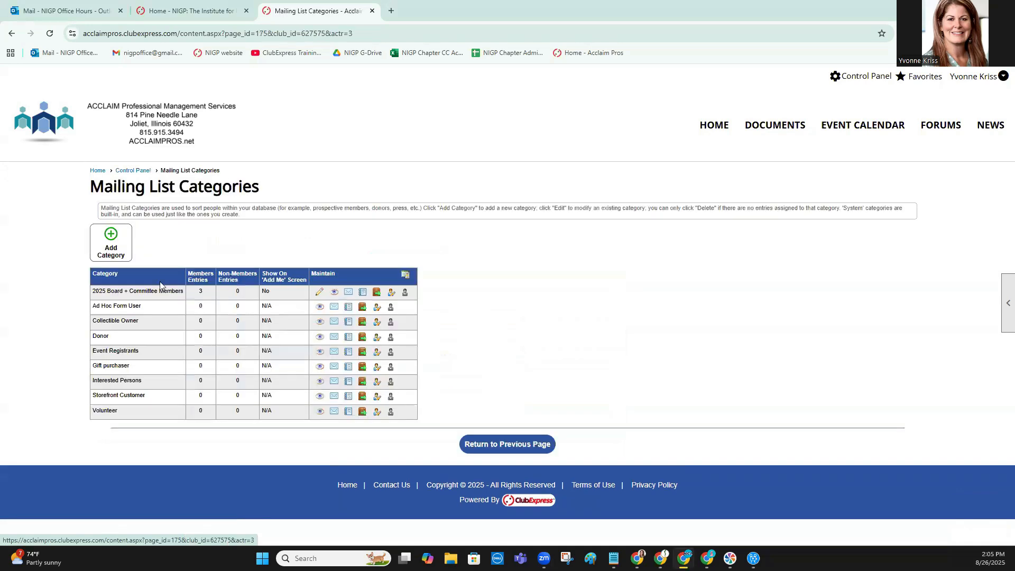
{"action": "left_click_drag", "start_coordinate": [92, 291], "coordinate": [187, 292]}
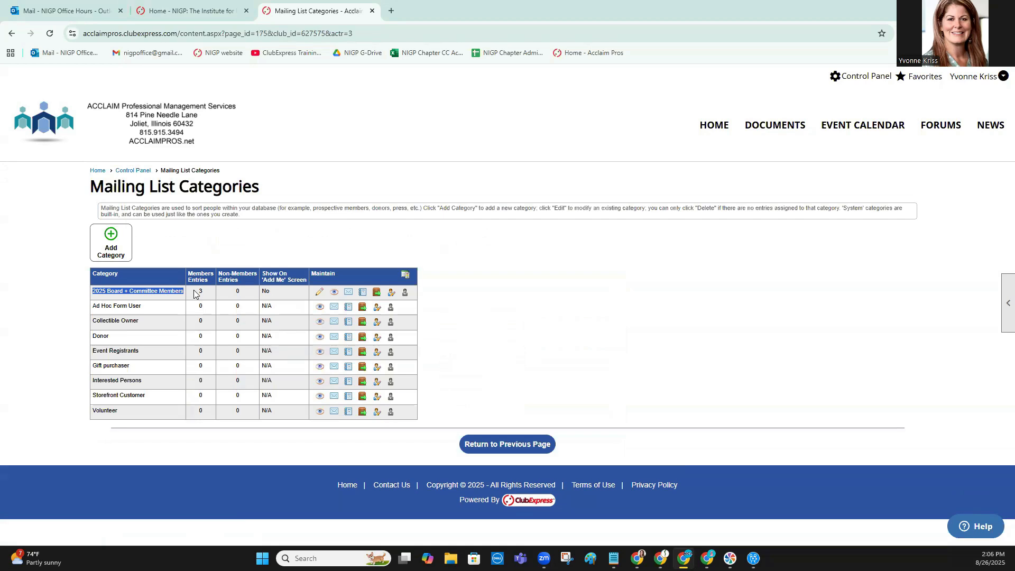
Set the 2025 Committees event's registrant Mailing List Category to 2025 Board + Committee Members and save the registration settings
{"action": "left_click", "coordinate": [877, 77]}
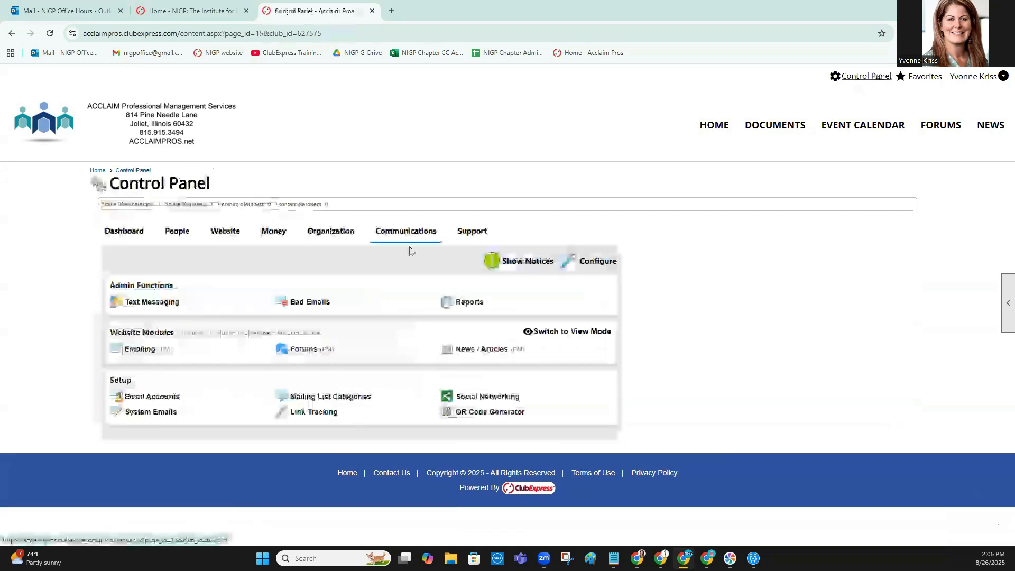
{"action": "left_click", "coordinate": [223, 233]}
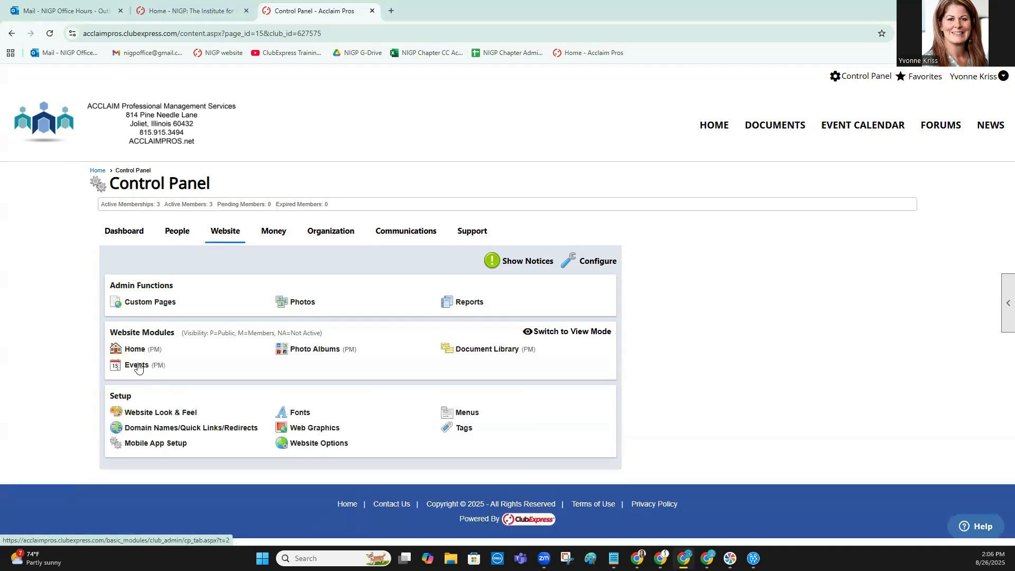
{"action": "left_click", "coordinate": [137, 366]}
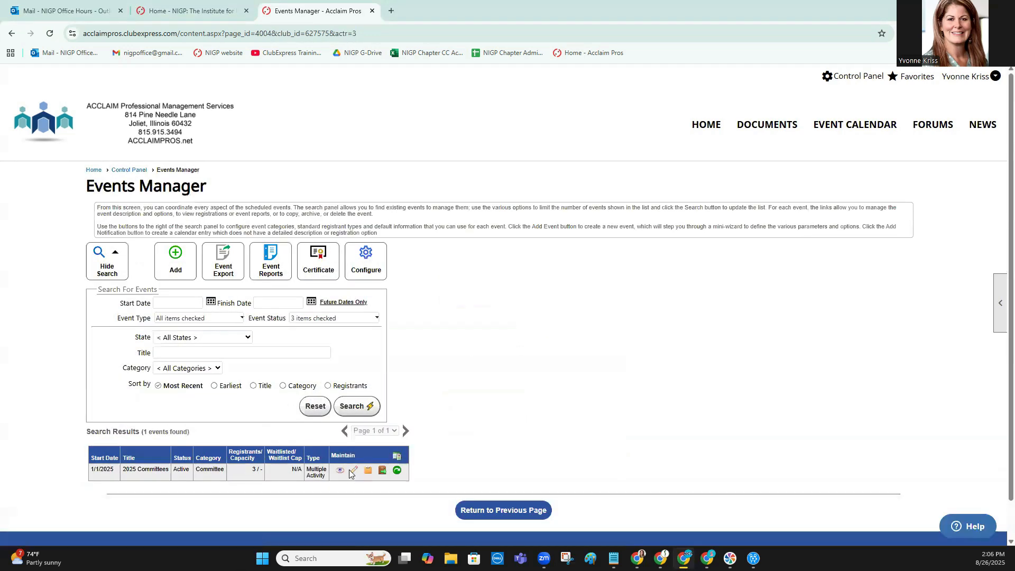
{"action": "left_click", "coordinate": [351, 472]}
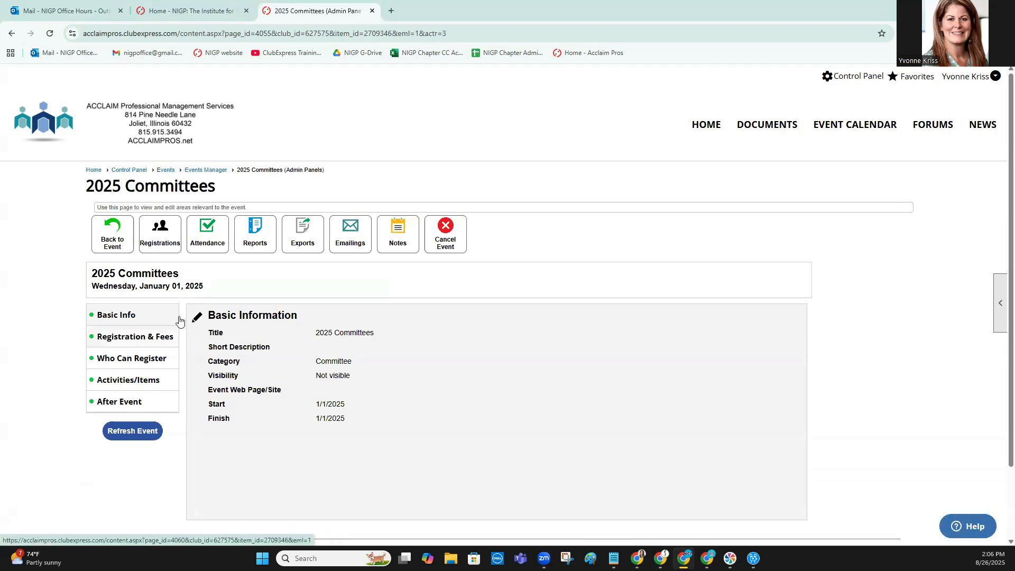
{"action": "left_click", "coordinate": [197, 318]}
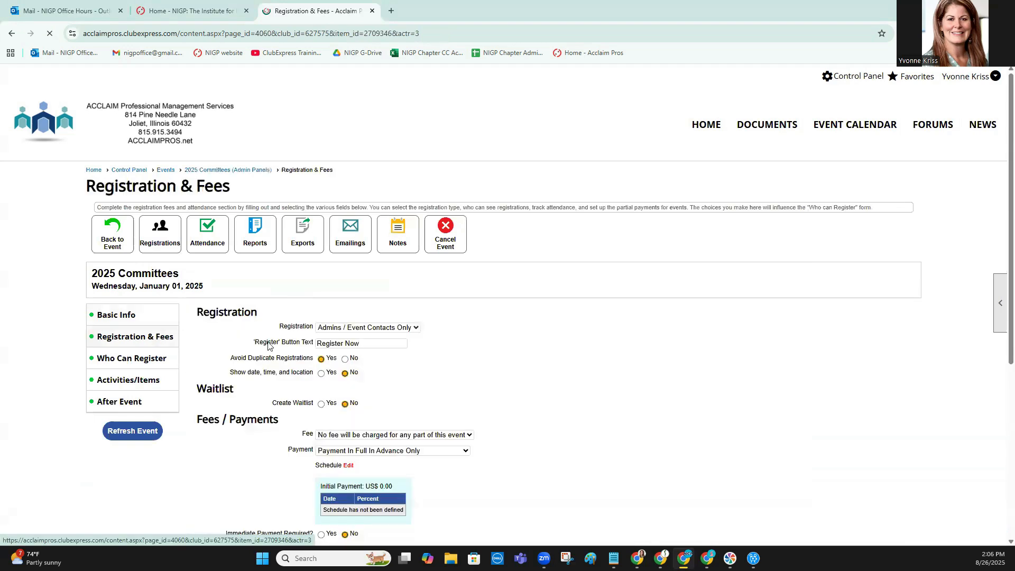
{"action": "scroll", "coordinate": [254, 327], "scroll_direction": "down", "scroll_amount": 3}
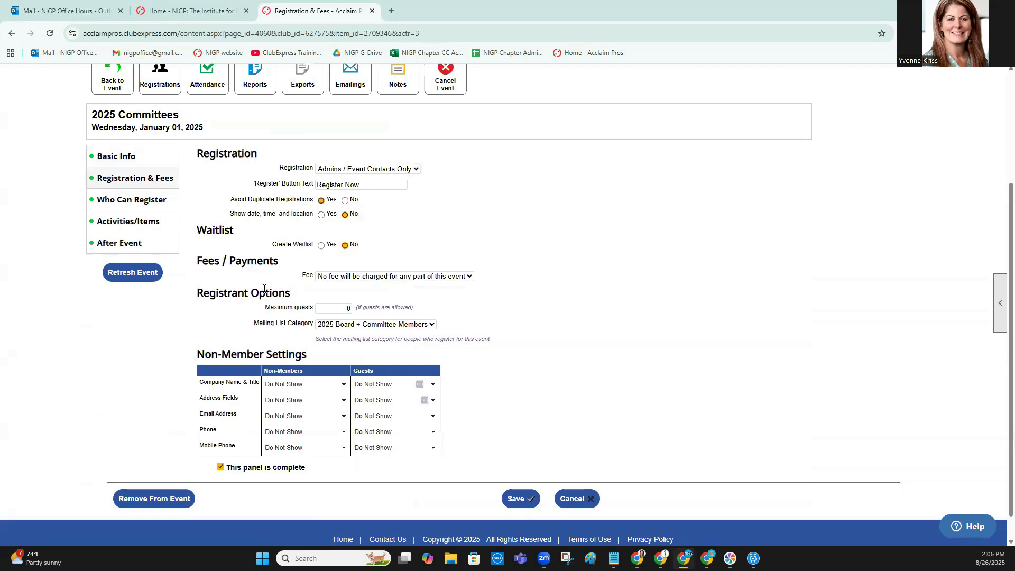
{"action": "double_click", "coordinate": [245, 292]}
{"action": "left_click_drag", "start_coordinate": [293, 291], "coordinate": [292, 292]}
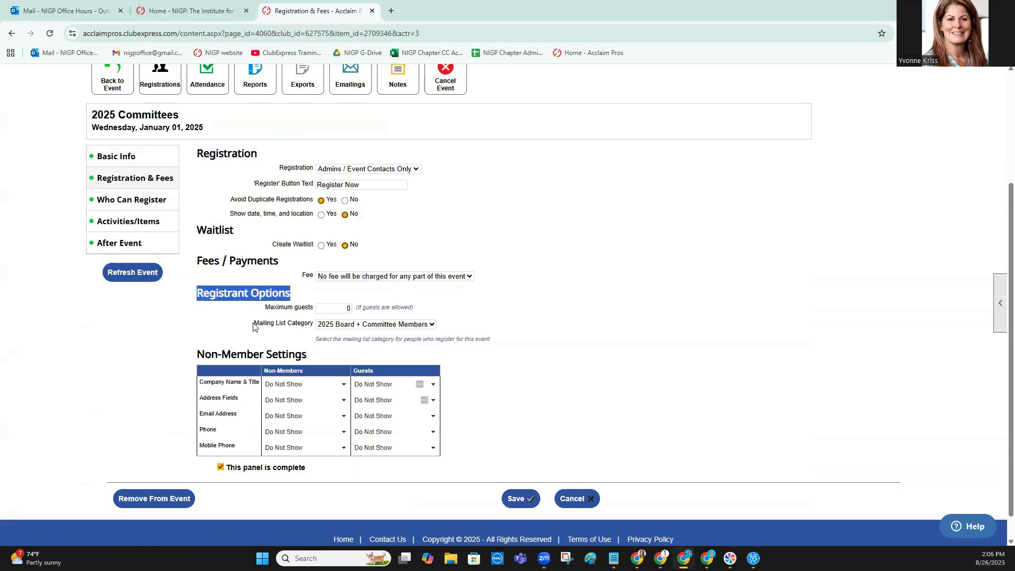
{"action": "left_click_drag", "start_coordinate": [254, 325], "coordinate": [358, 326]}
{"action": "left_click", "coordinate": [358, 326]}
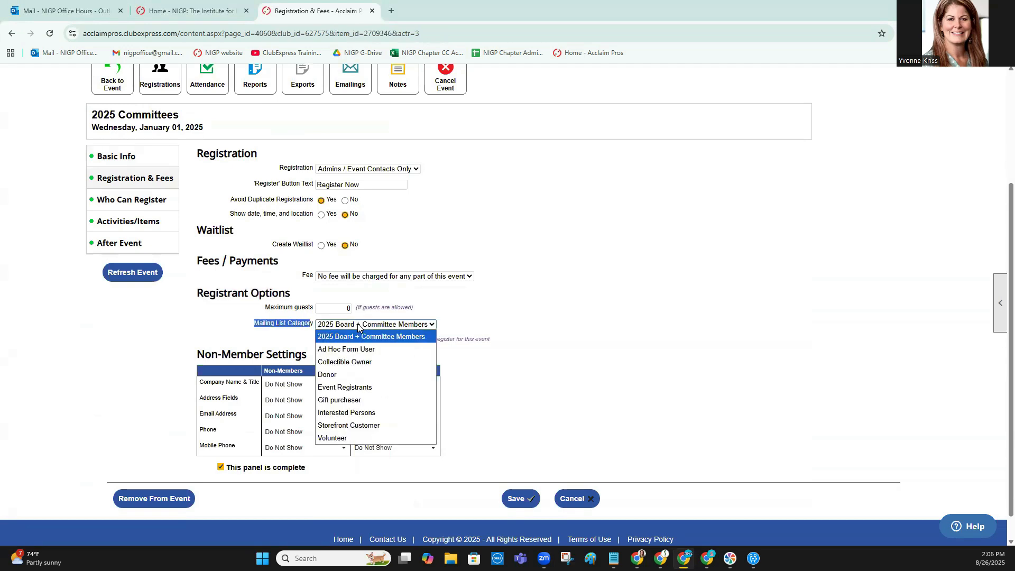
{"action": "left_click", "coordinate": [500, 479]}
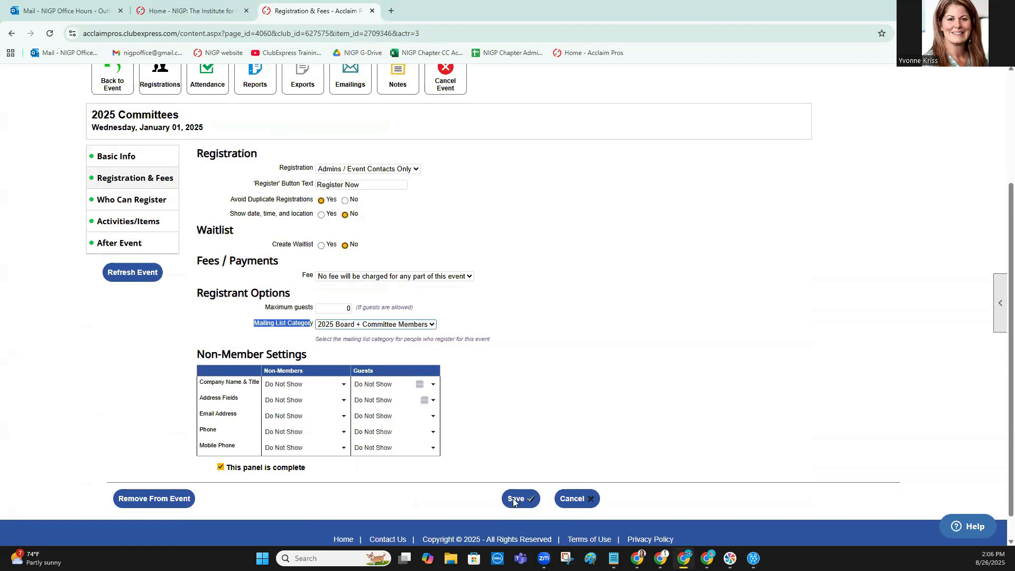
{"action": "left_click", "coordinate": [516, 499]}
Start a new event emailing from the 2025 Committees event
{"action": "left_click", "coordinate": [854, 76]}
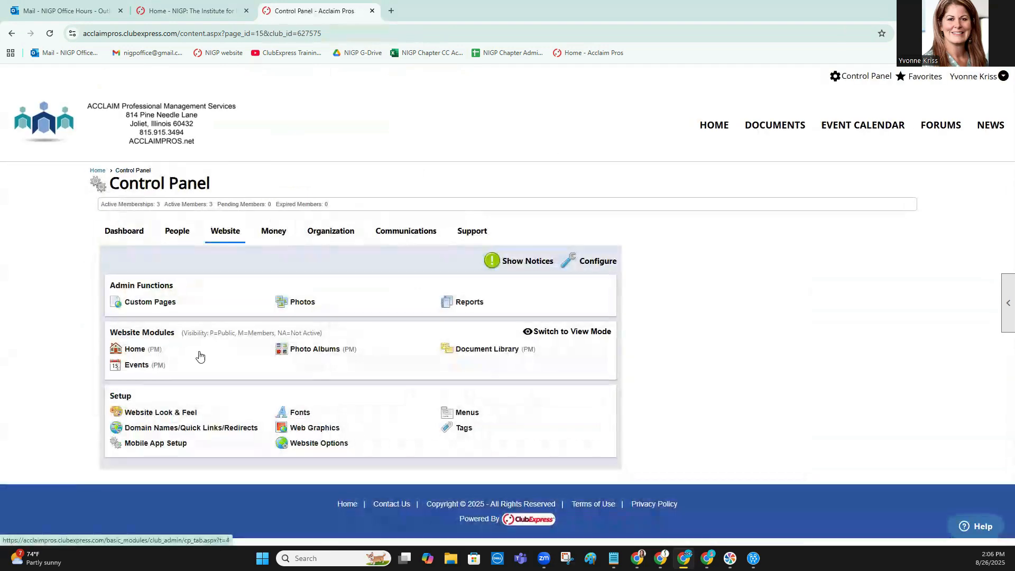
{"action": "left_click", "coordinate": [137, 366]}
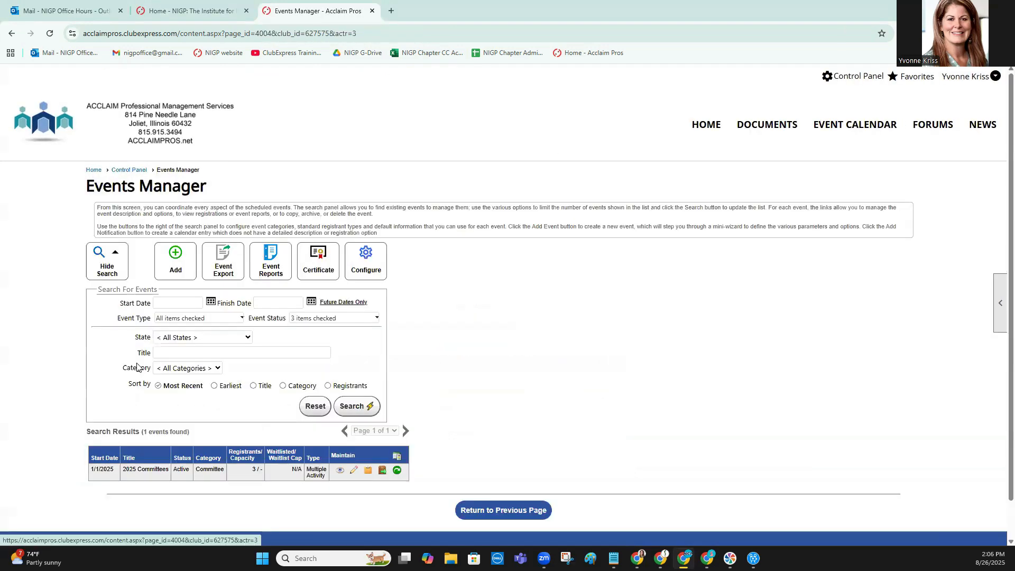
{"action": "left_click", "coordinate": [354, 471]}
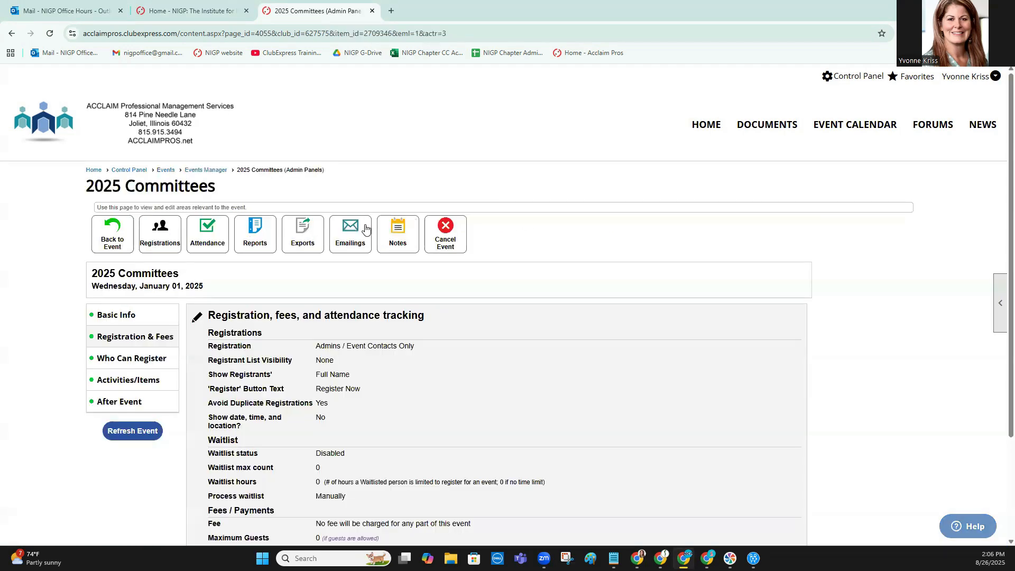
{"action": "left_click", "coordinate": [352, 231]}
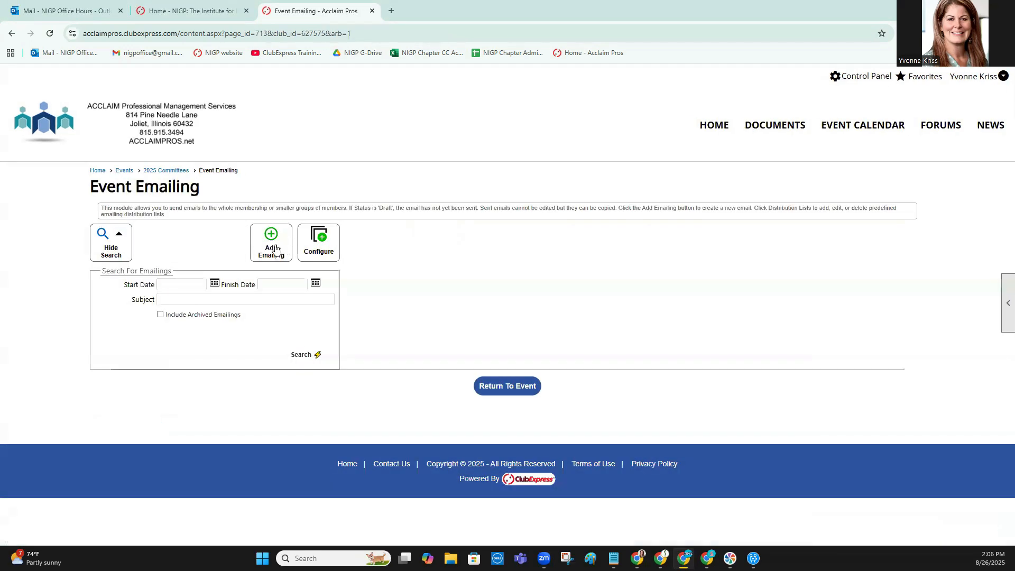
{"action": "left_click", "coordinate": [274, 244]}
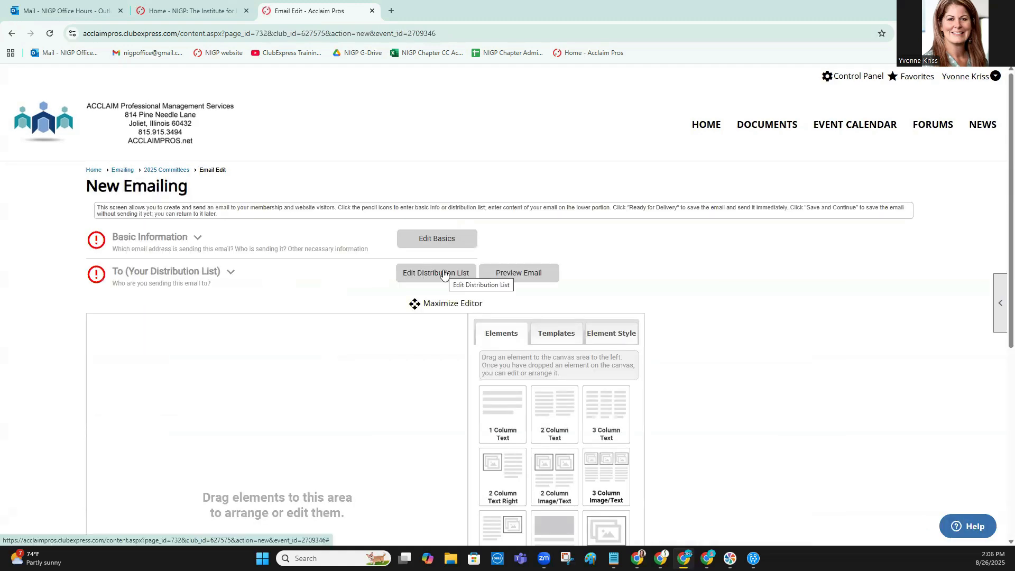
Build a new distribution list for the event emailing with "Everyone registered for this event" as recipients, and leave the emailing
{"action": "left_click", "coordinate": [443, 272]}
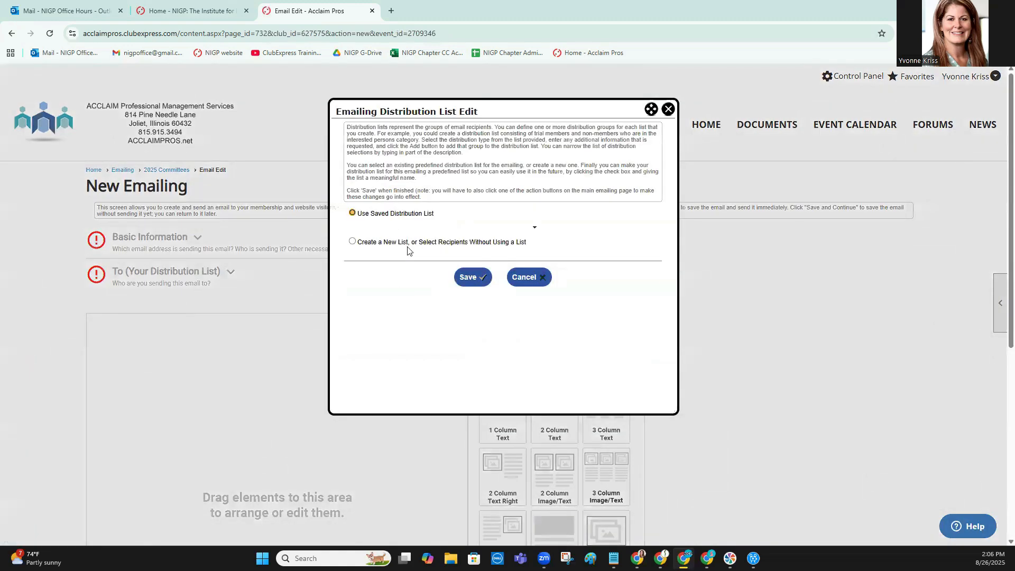
{"action": "left_click", "coordinate": [409, 245]}
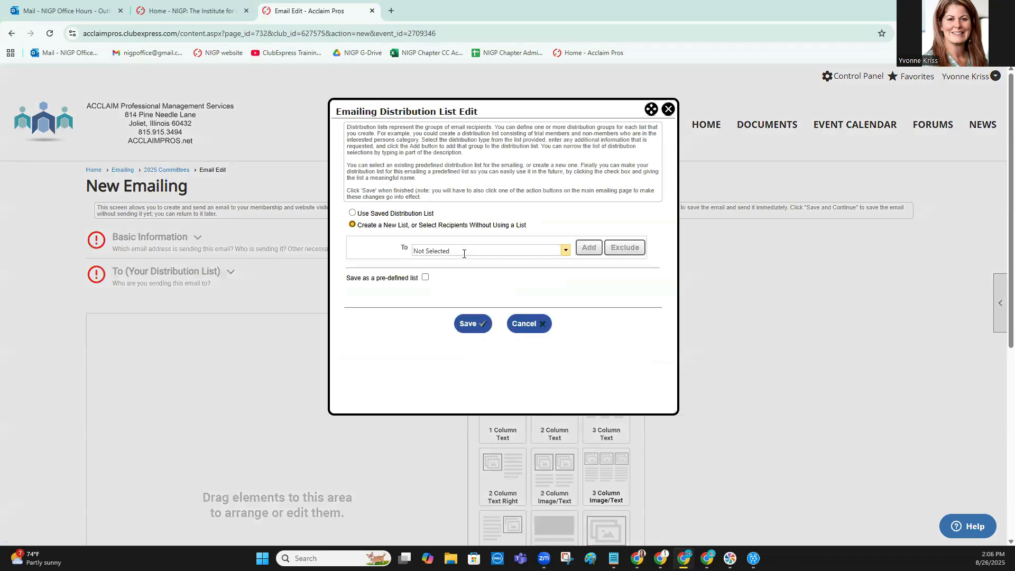
{"action": "left_click", "coordinate": [464, 254]}
{"action": "scroll", "coordinate": [467, 275], "scroll_direction": "down", "scroll_amount": 2}
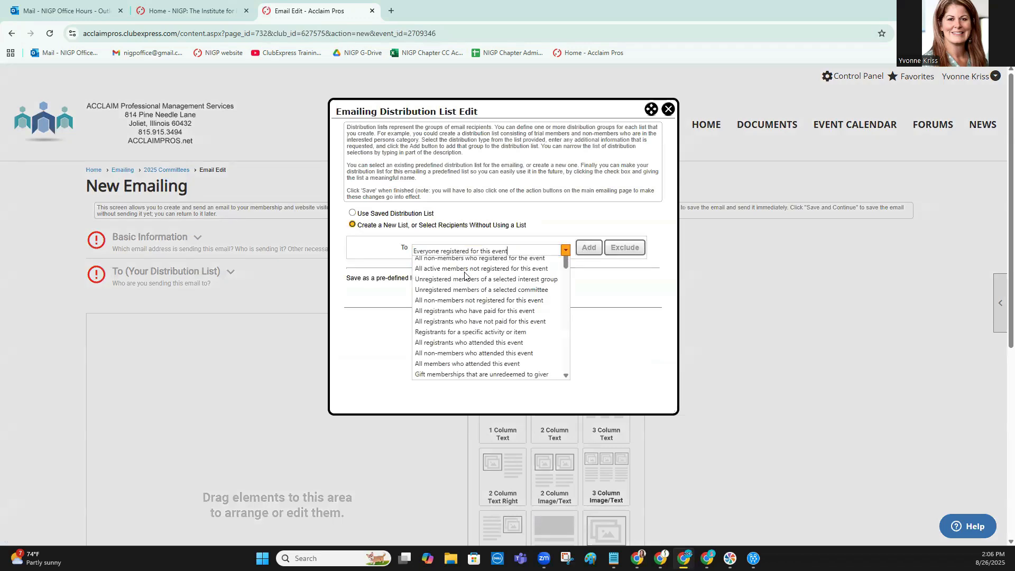
{"action": "left_click", "coordinate": [593, 250]}
{"action": "left_click", "coordinate": [591, 249]}
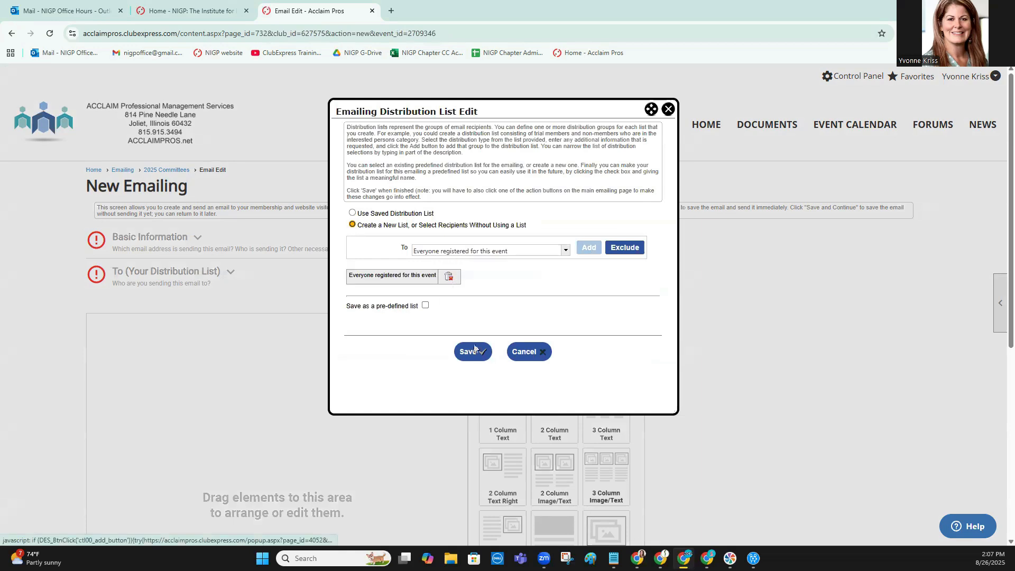
{"action": "left_click", "coordinate": [471, 353]}
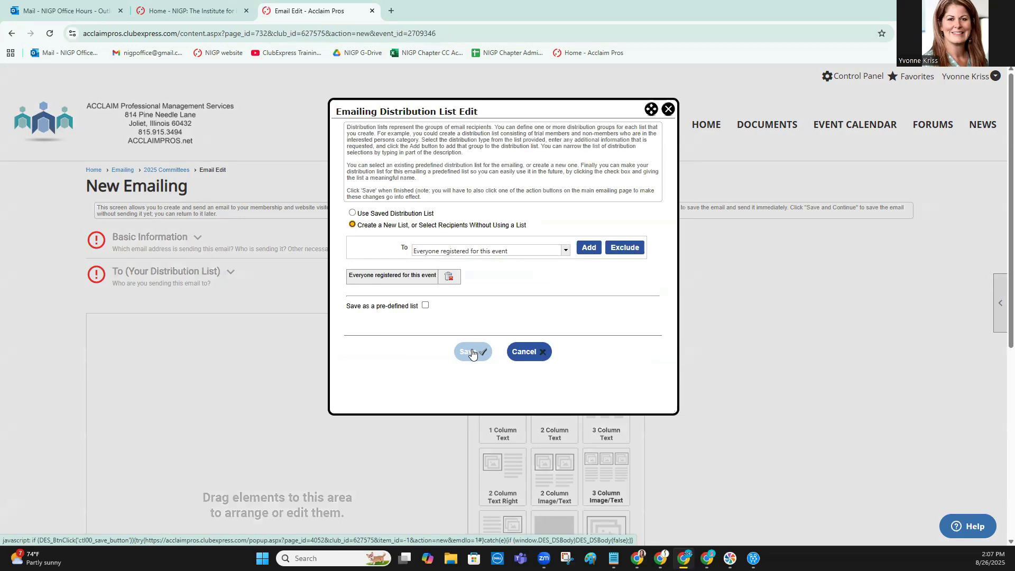
{"action": "left_click", "coordinate": [529, 351]}
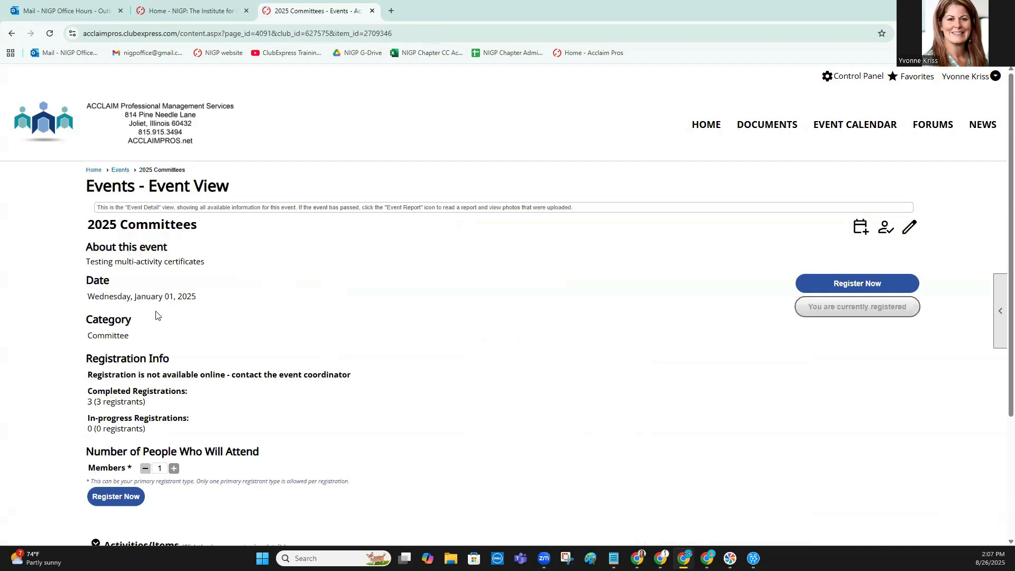
Start a new general emailing from Emailing Administration instead of from the 2025 Committees event
{"action": "left_click", "coordinate": [910, 227]}
{"action": "left_click", "coordinate": [345, 231]}
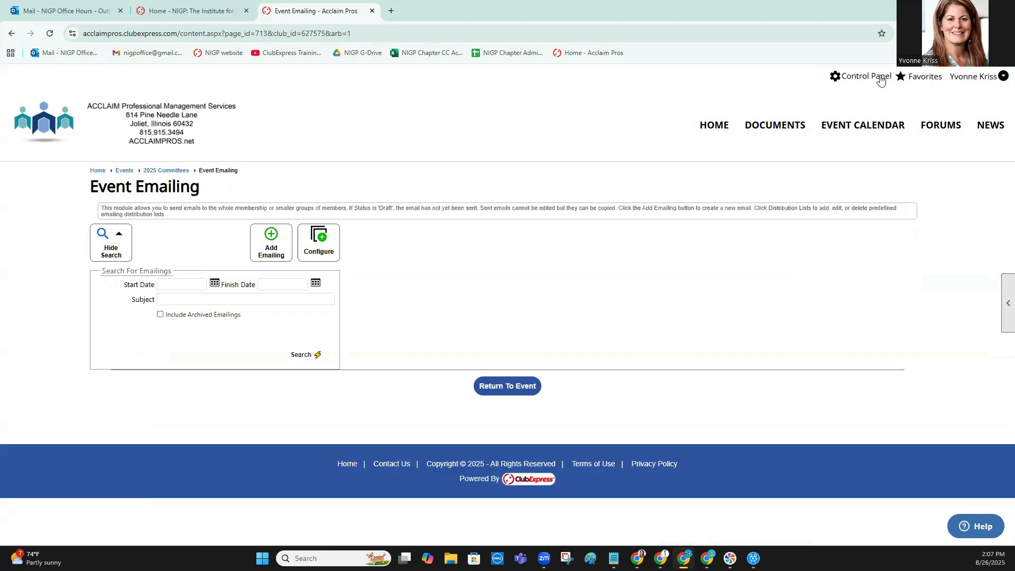
{"action": "left_click", "coordinate": [881, 78]}
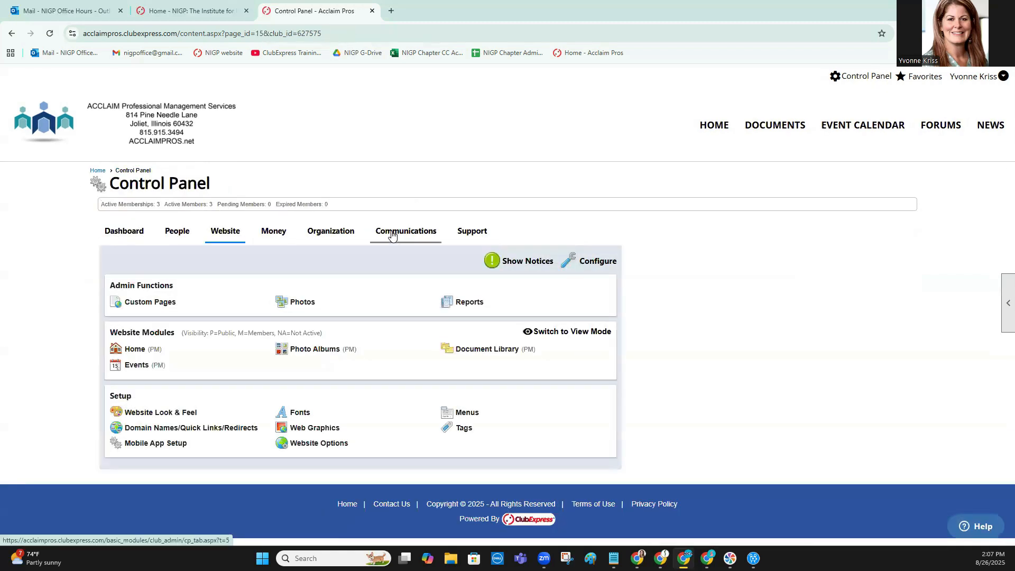
{"action": "left_click", "coordinate": [392, 230]}
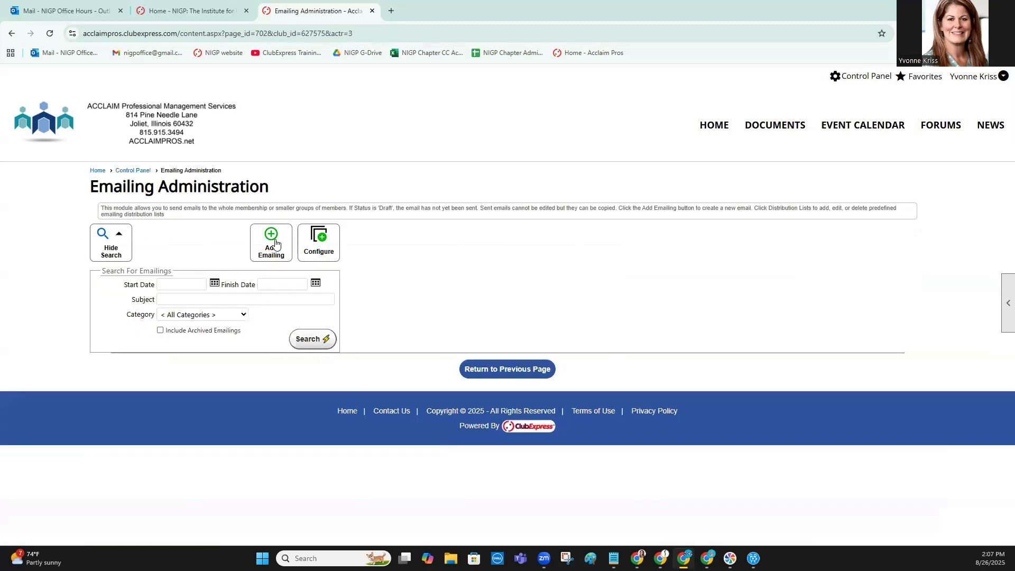
{"action": "left_click", "coordinate": [272, 243]}
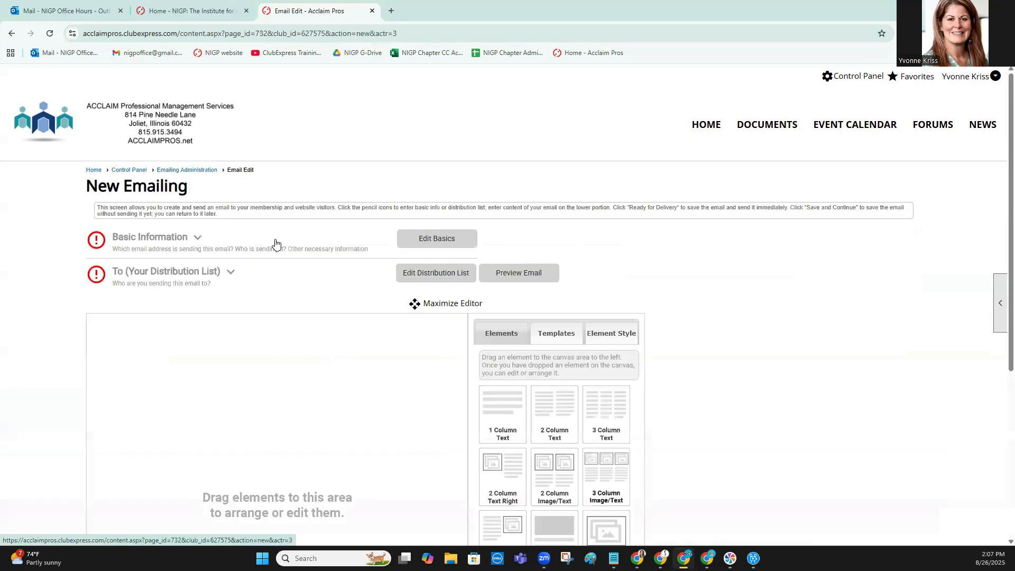
{"action": "left_click", "coordinate": [454, 281]}
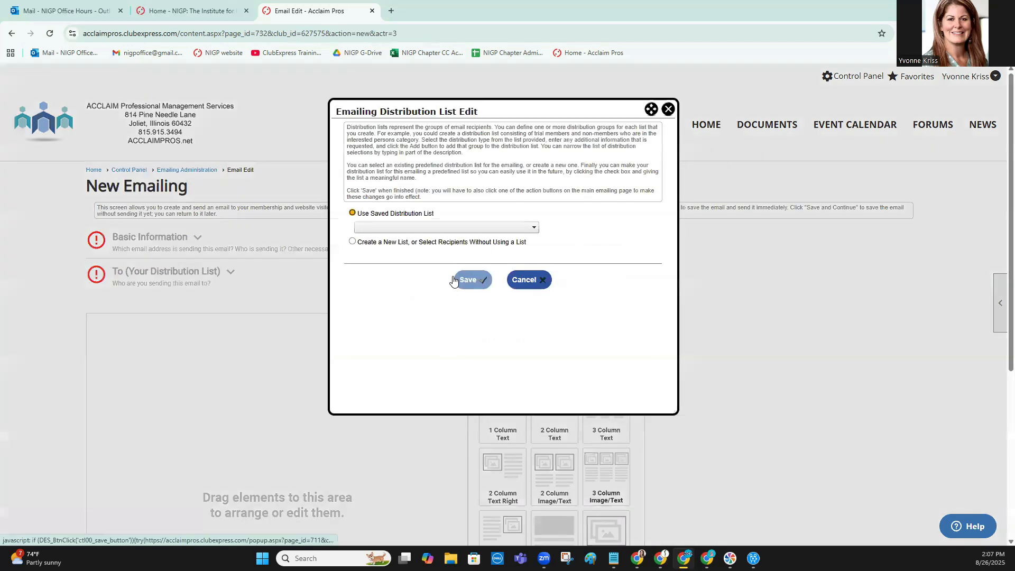
{"action": "left_click", "coordinate": [426, 243]}
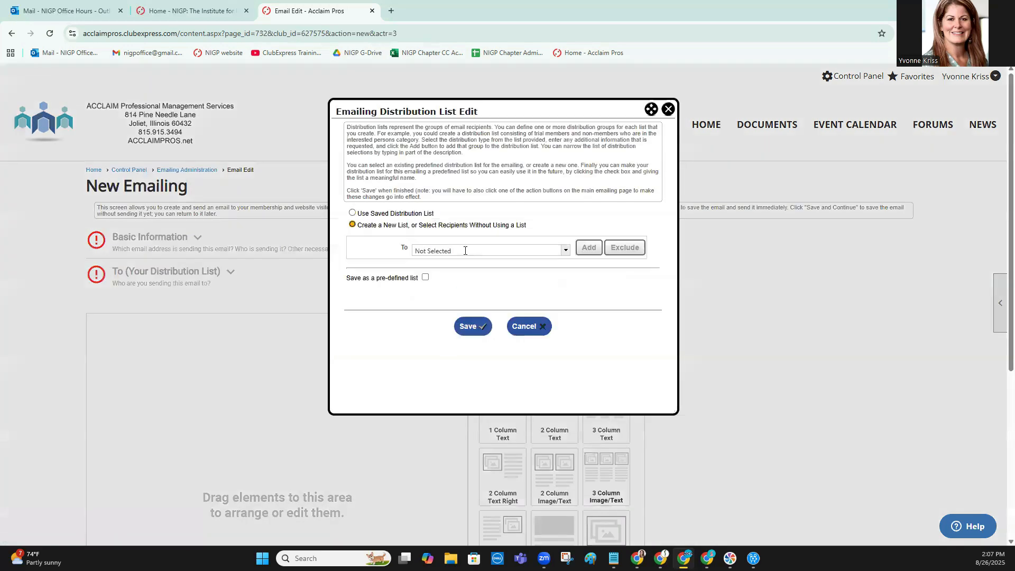
{"action": "left_click", "coordinate": [465, 251]}
{"action": "left_click", "coordinate": [465, 251]}
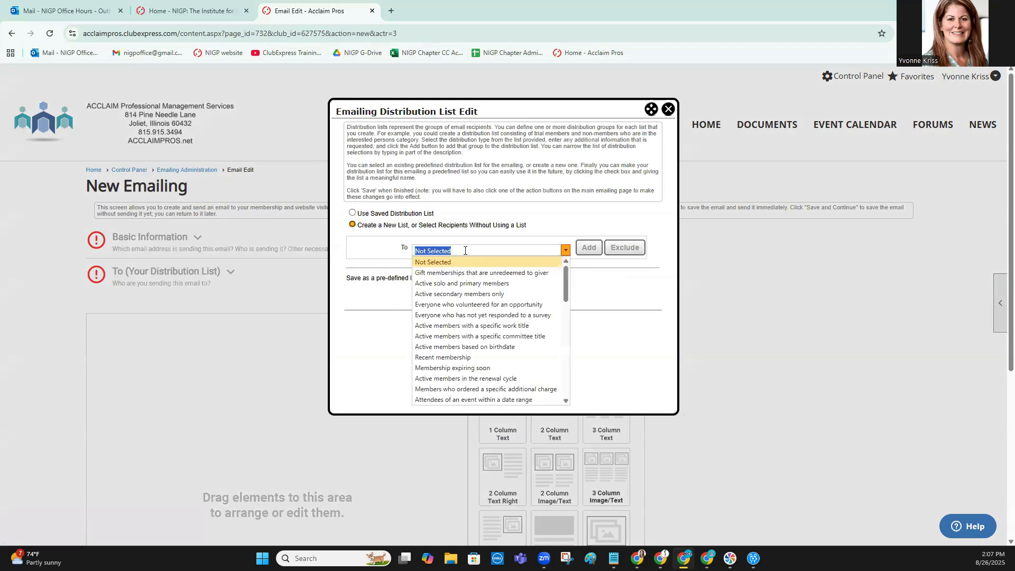
{"action": "type", "text": "ma"}
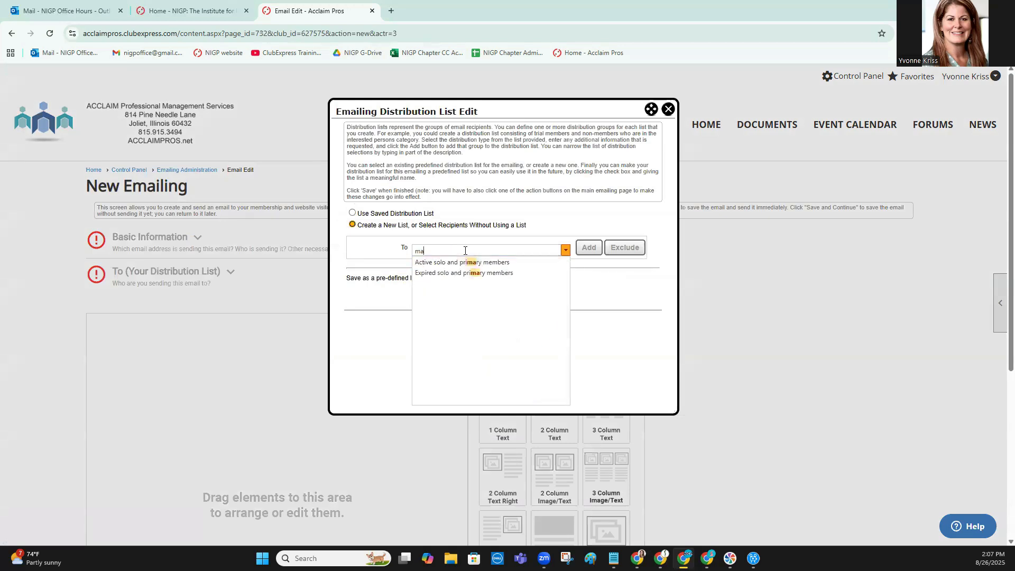
{"action": "key", "text": "BackSpace"}
{"action": "key", "text": "BackSpace"}
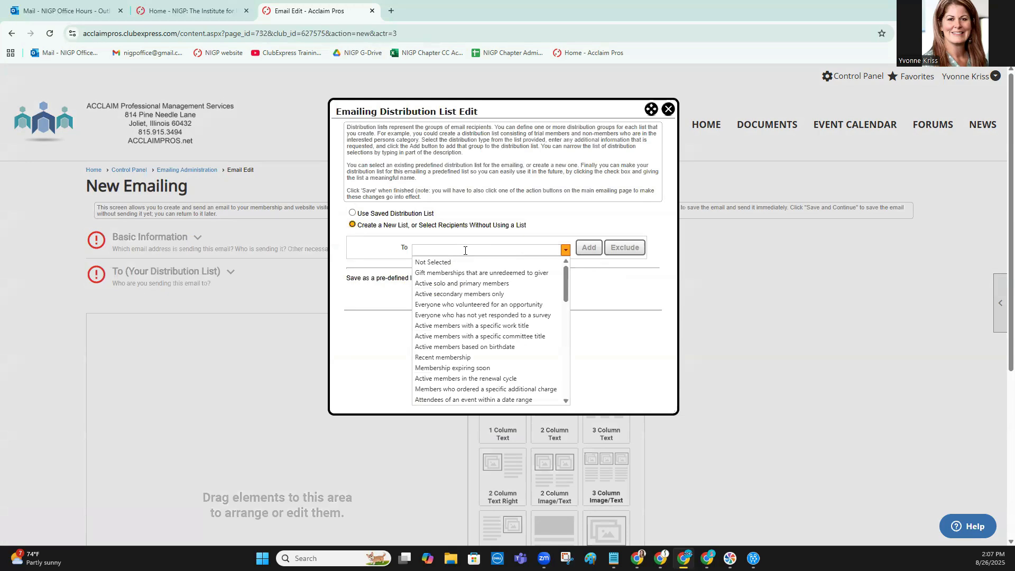
{"action": "type", "text": "m"}
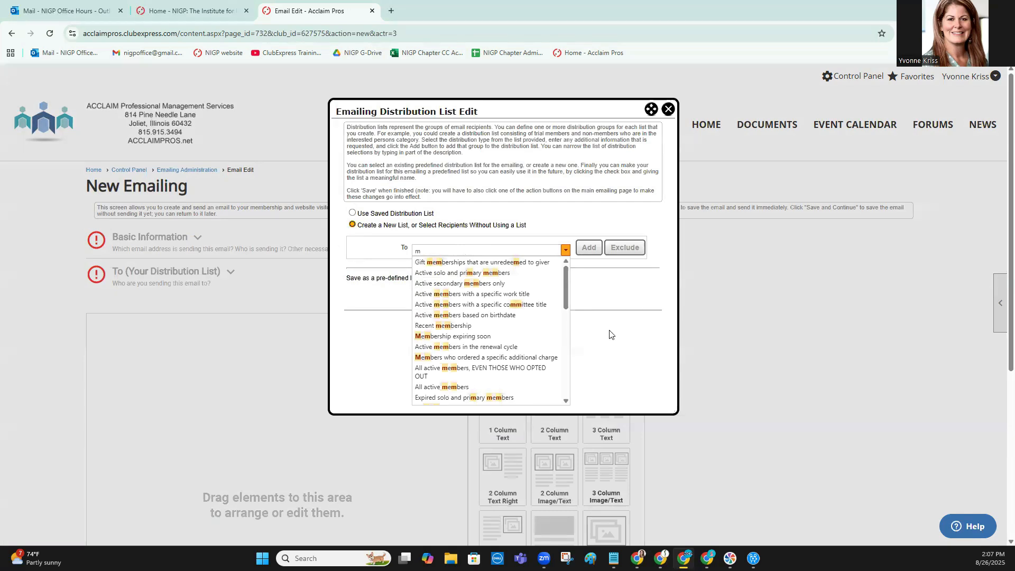
{"action": "scroll", "coordinate": [511, 315], "scroll_direction": "down", "scroll_amount": 2}
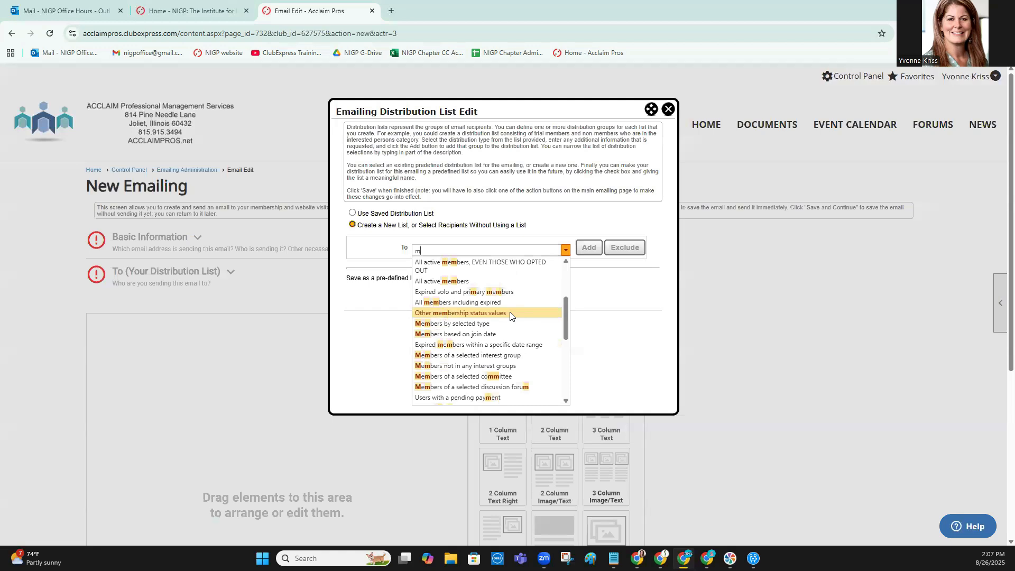
{"action": "scroll", "coordinate": [511, 316], "scroll_direction": "down", "scroll_amount": 1}
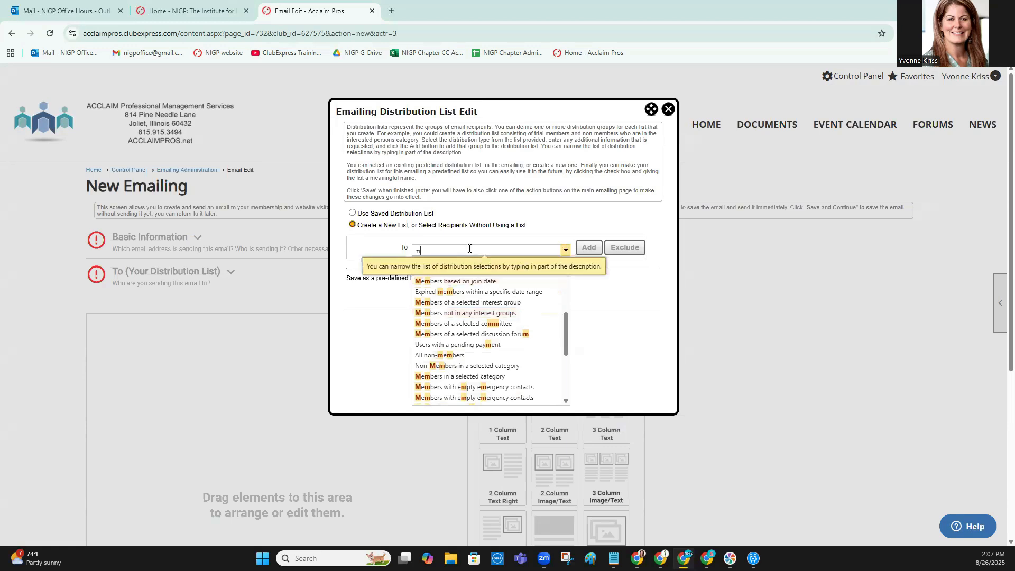
{"action": "left_click", "coordinate": [466, 366]}
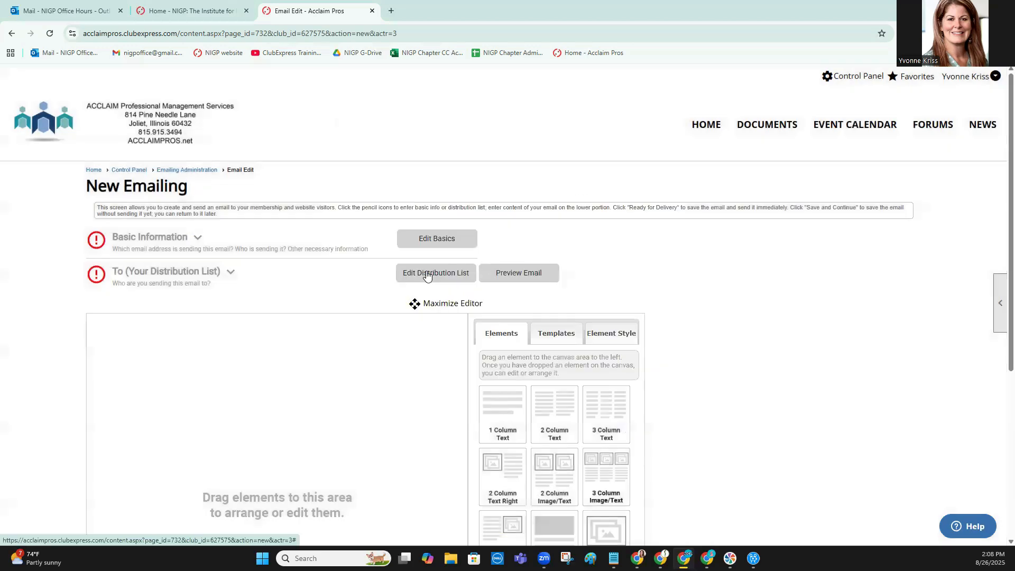
Save a new distribution list with "Non-Members in a selected category" for 2025 Board + Committee Members, and return to Emailing Administration
{"action": "left_click", "coordinate": [426, 271]}
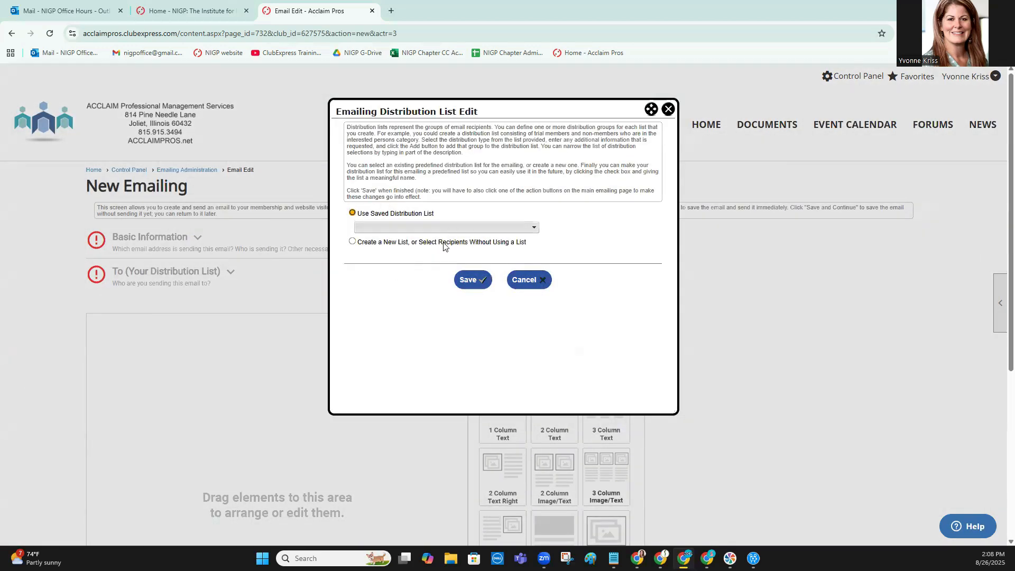
{"action": "left_click", "coordinate": [445, 243]}
{"action": "left_click", "coordinate": [503, 250]}
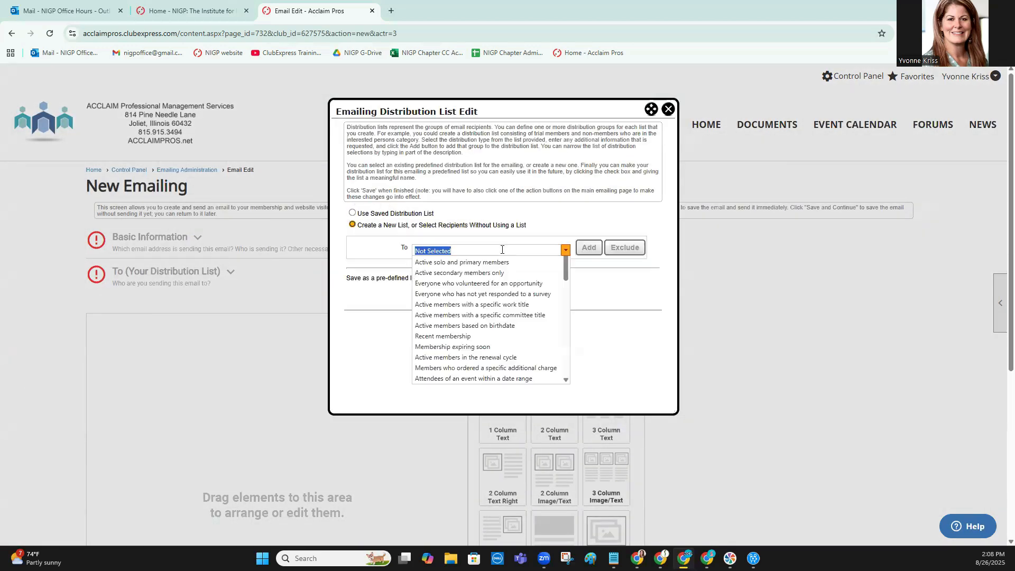
{"action": "type", "text": "non"}
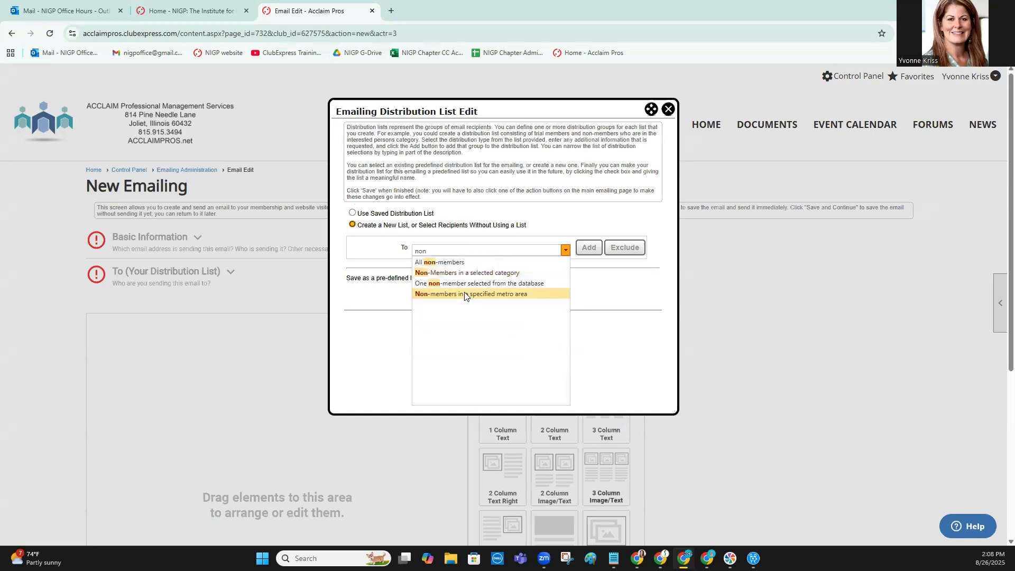
{"action": "left_click", "coordinate": [465, 278]}
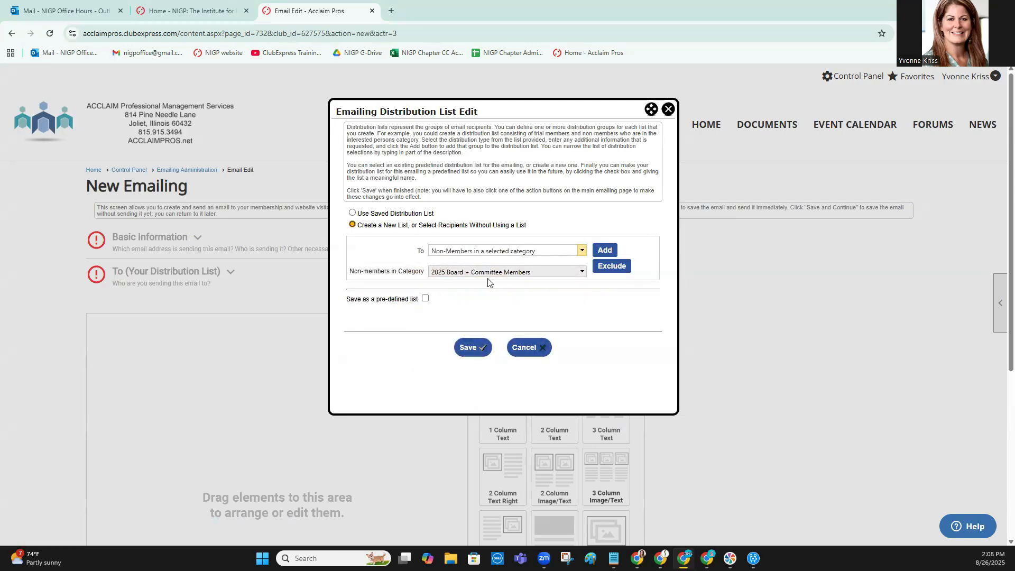
{"action": "left_click", "coordinate": [541, 272]}
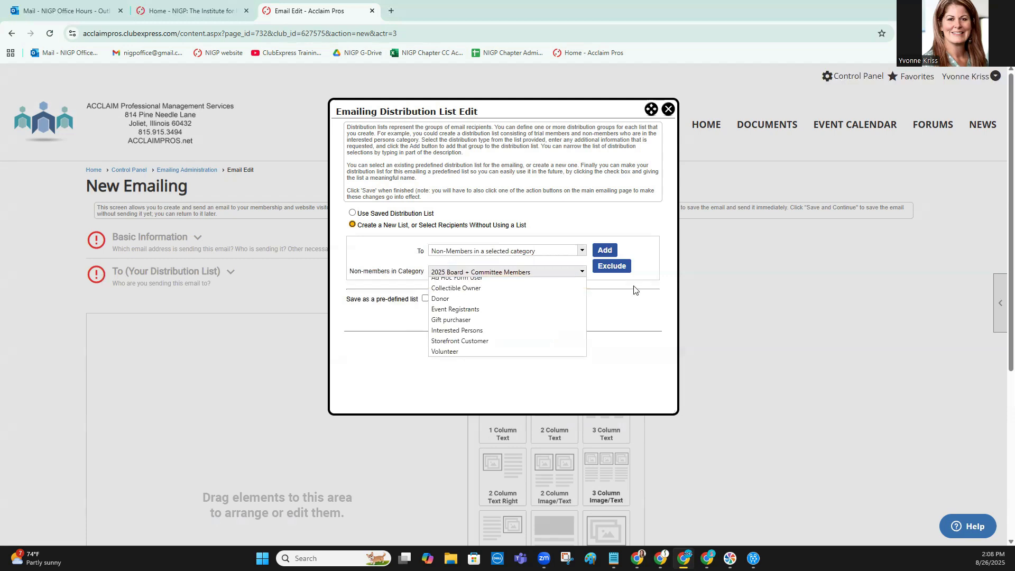
{"action": "left_click", "coordinate": [606, 249]}
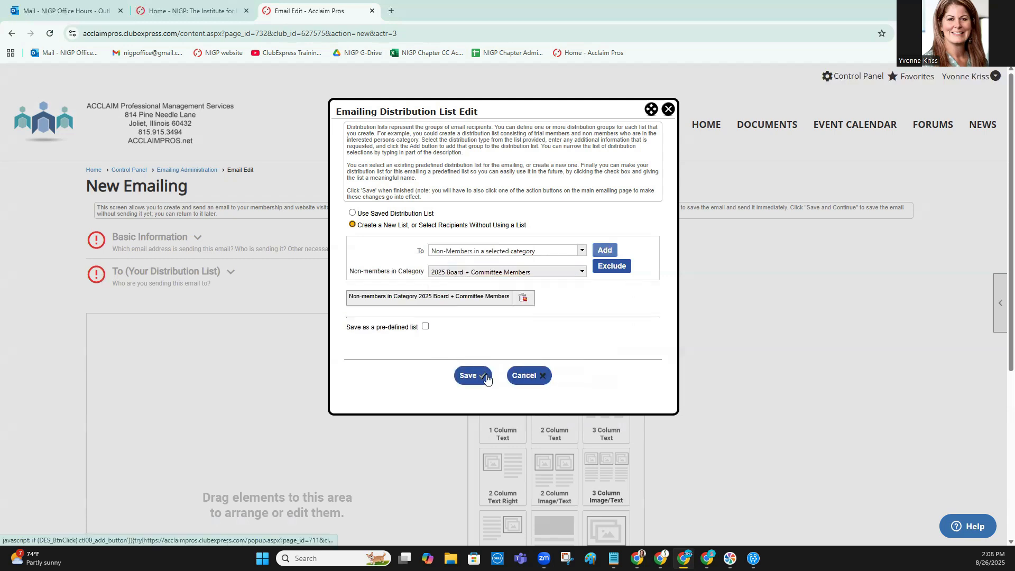
{"action": "left_click", "coordinate": [472, 375]}
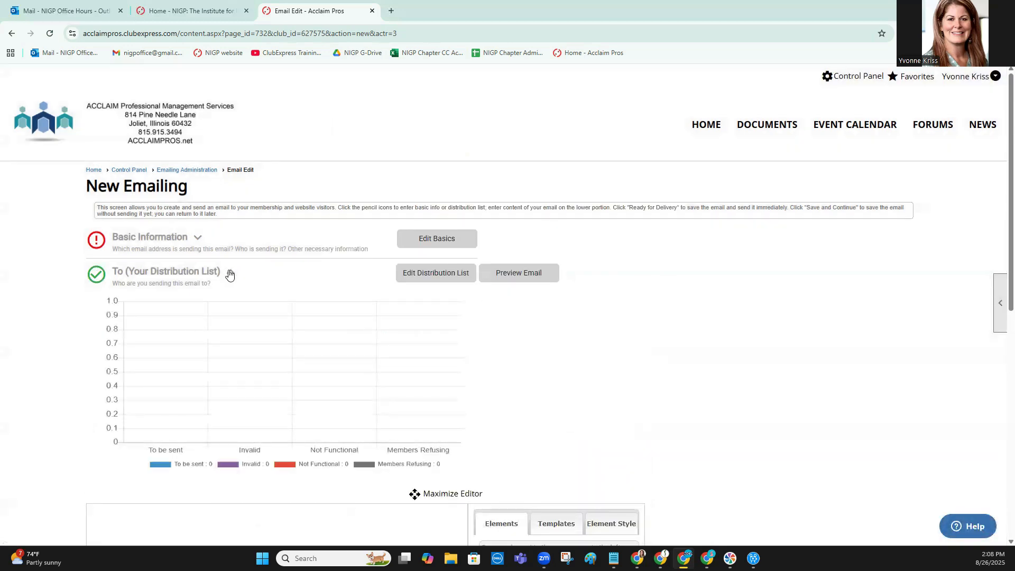
{"action": "left_click", "coordinate": [199, 172]}
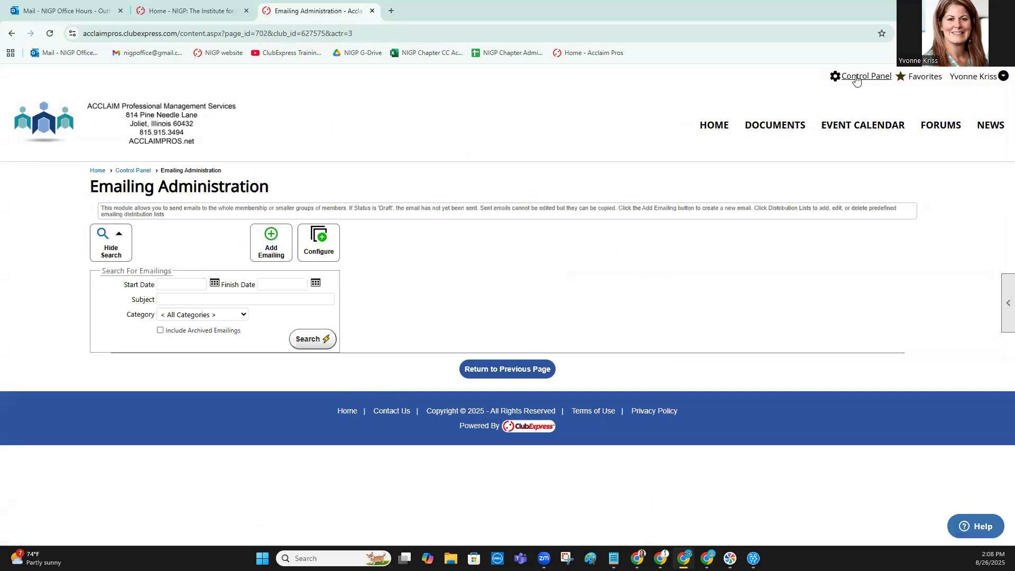
Open the 2025 Committees event's admin page from the Events Manager to check its Emailings option
{"action": "left_click", "coordinate": [802, 83]}
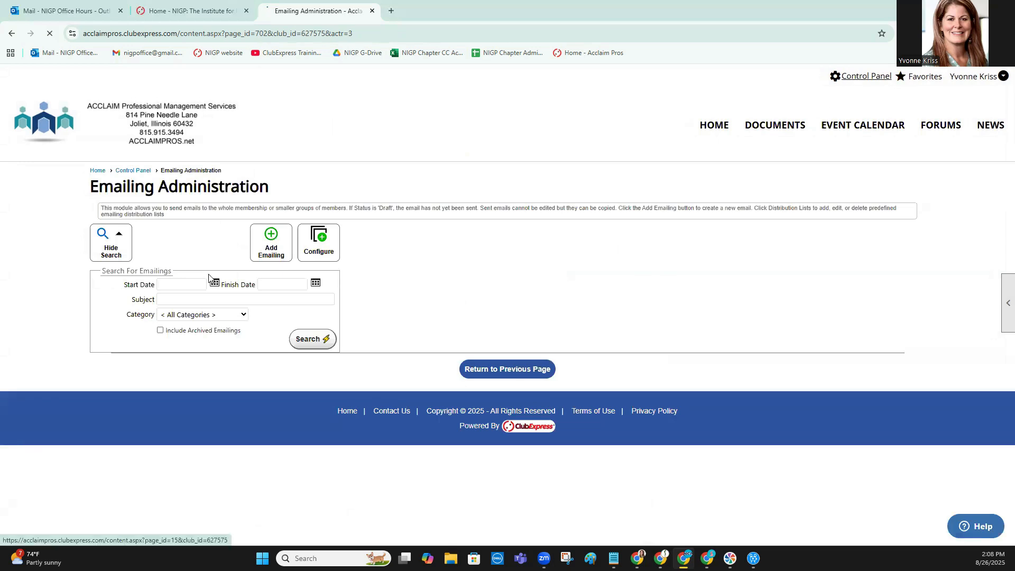
{"action": "left_click", "coordinate": [234, 232]}
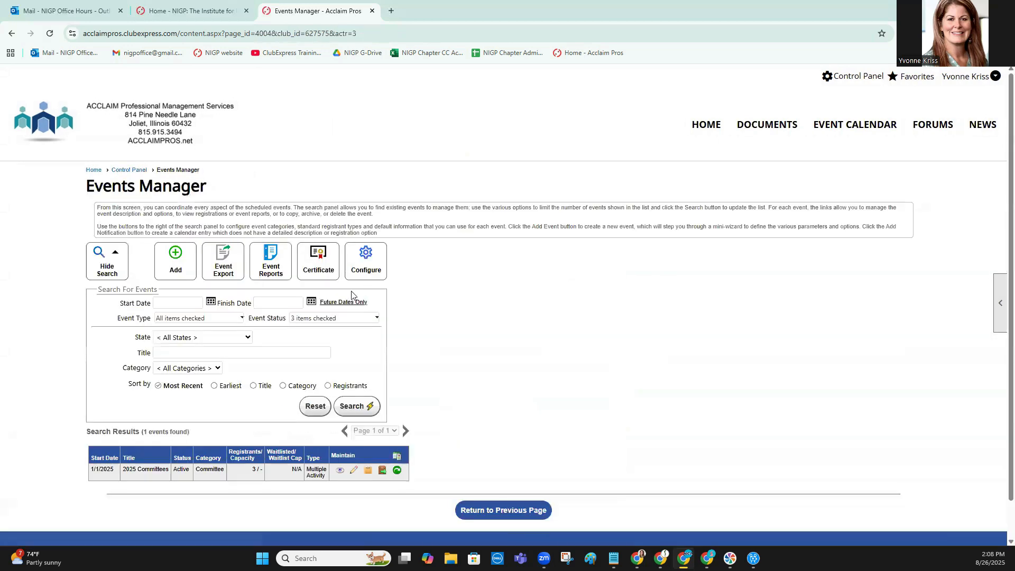
{"action": "left_click", "coordinate": [353, 470]}
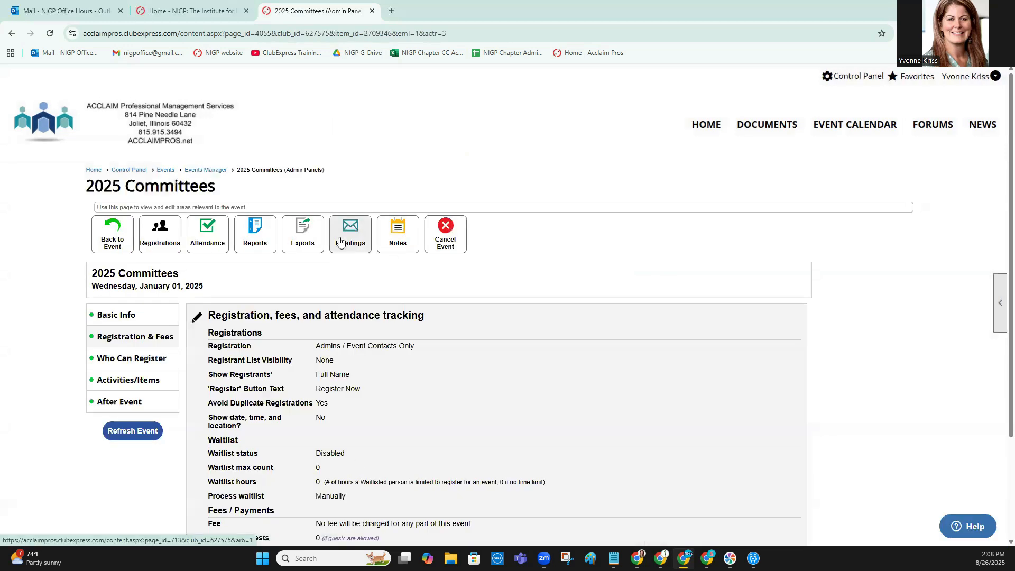
Start an emailing to the 2025 Board + Committee Members category from the Mailing List Categories page
{"action": "left_click", "coordinate": [878, 78]}
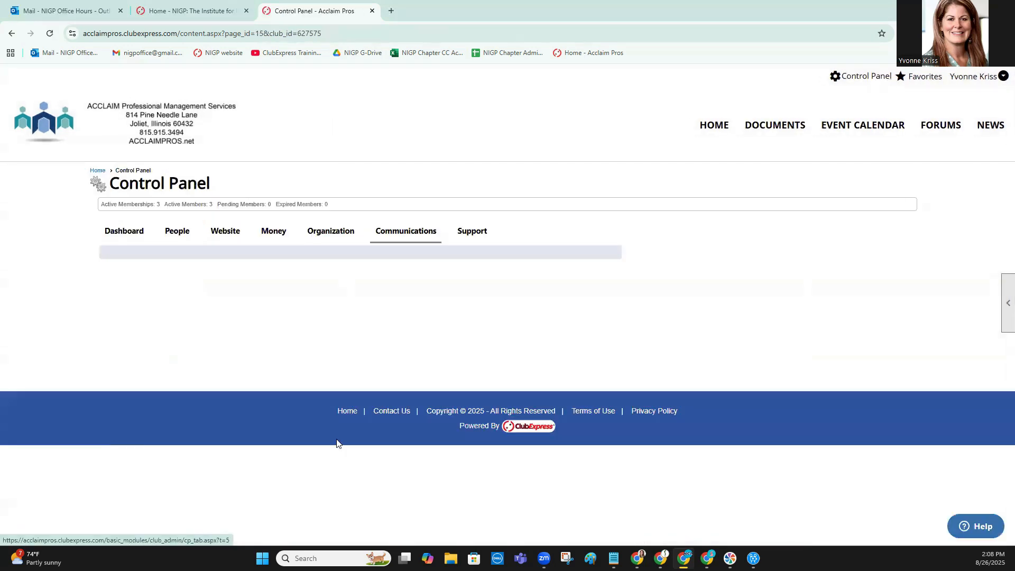
{"action": "left_click", "coordinate": [355, 397]}
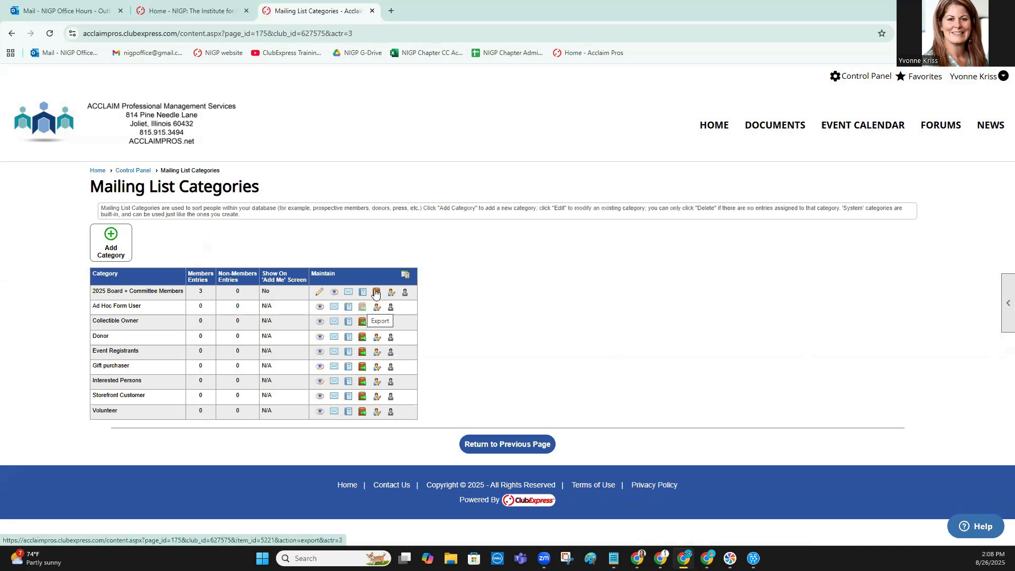
{"action": "left_click", "coordinate": [349, 294]}
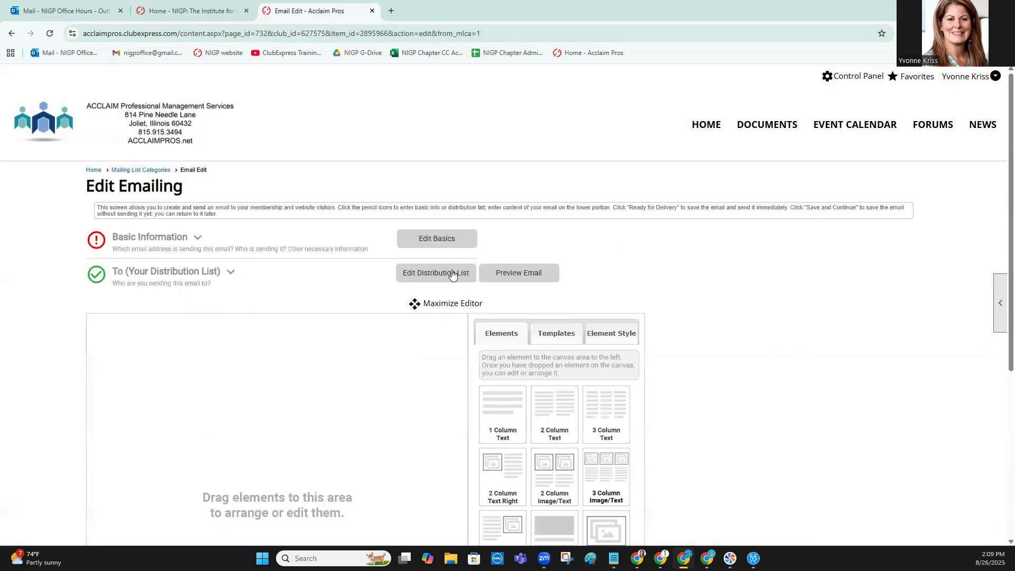
Review the category emailing's distribution list, close it without changes, and look over the email content editor
{"action": "left_click", "coordinate": [452, 274]}
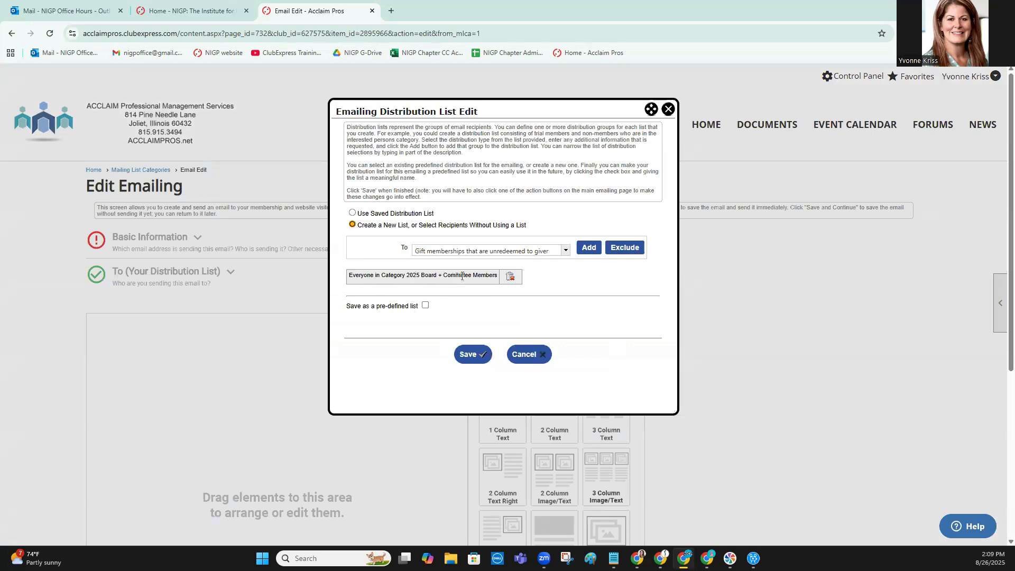
{"action": "left_click", "coordinate": [527, 355]}
{"action": "scroll", "coordinate": [552, 156], "scroll_direction": "down", "scroll_amount": 2}
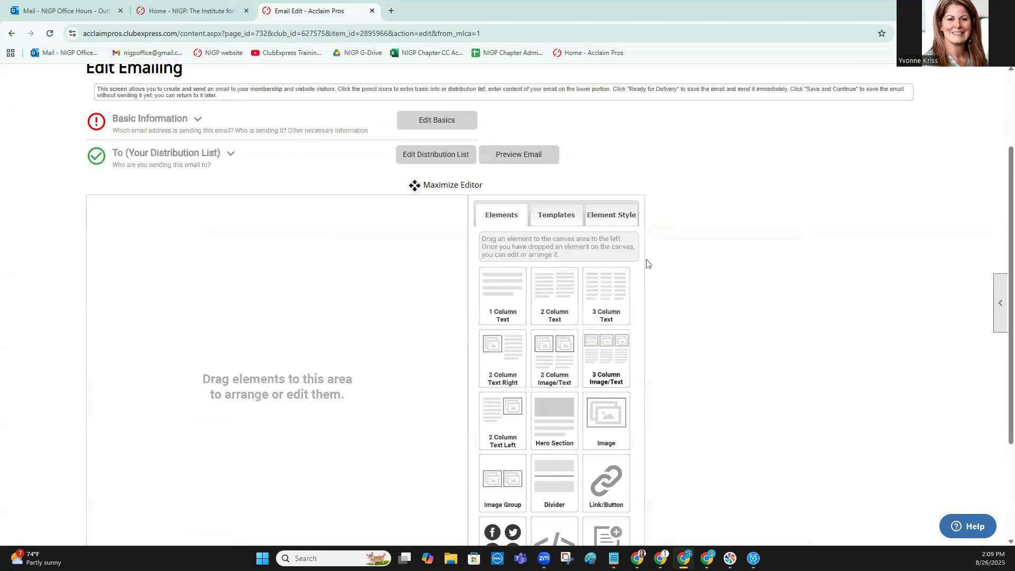